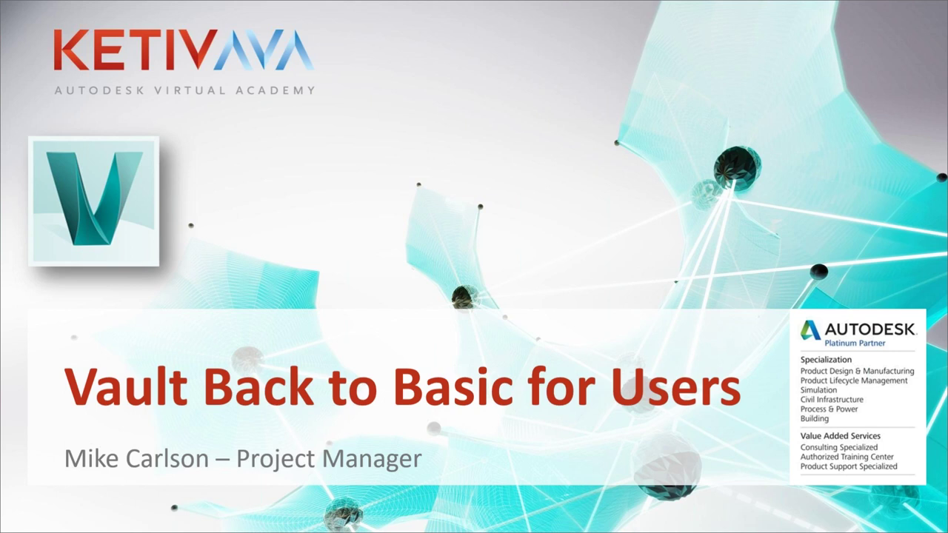
# Advance the slideshow from the title slide to 'Use Best Practice = Less Support Calls'
pyautogui.click(380, 218)
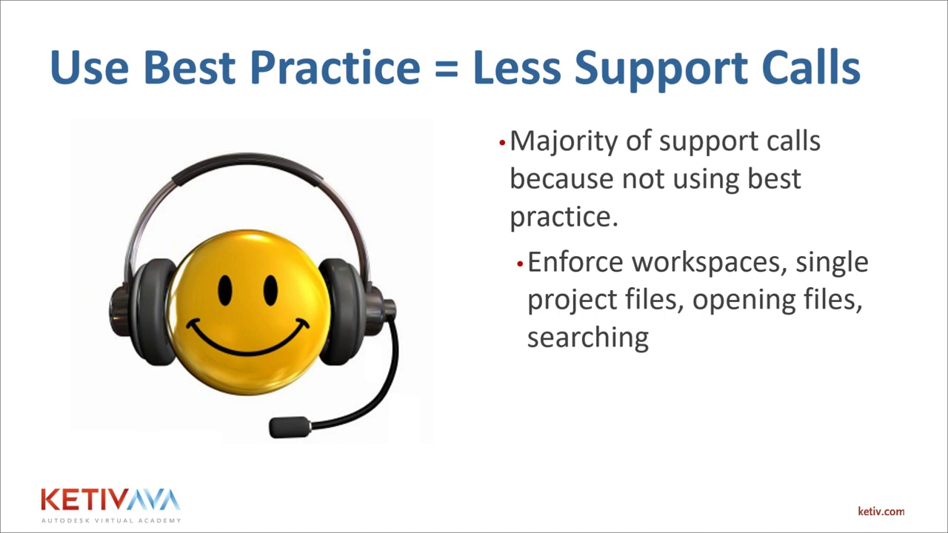
# Advance past 'Careful with Security Rules' to the 'Maintain your Workspace' slide
pyautogui.click(599, 380)
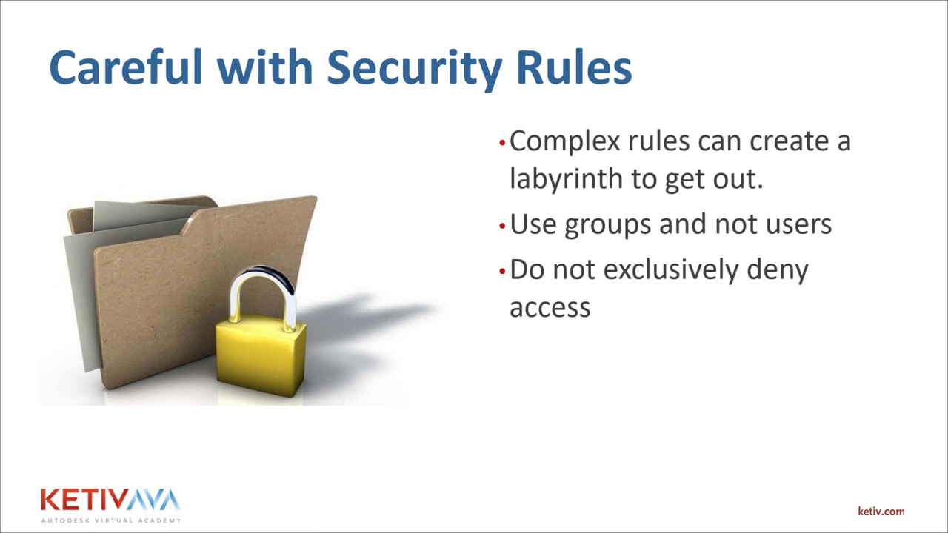
pyautogui.click(664, 357)
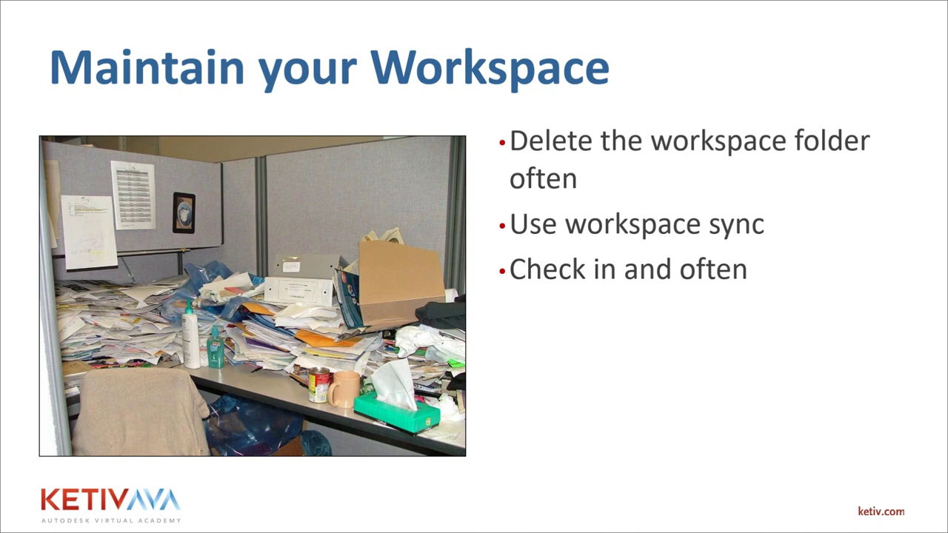
# Show Task View with the PowerPoint, Vault and Inventor windows side by side
pyautogui.press('super+Tab')
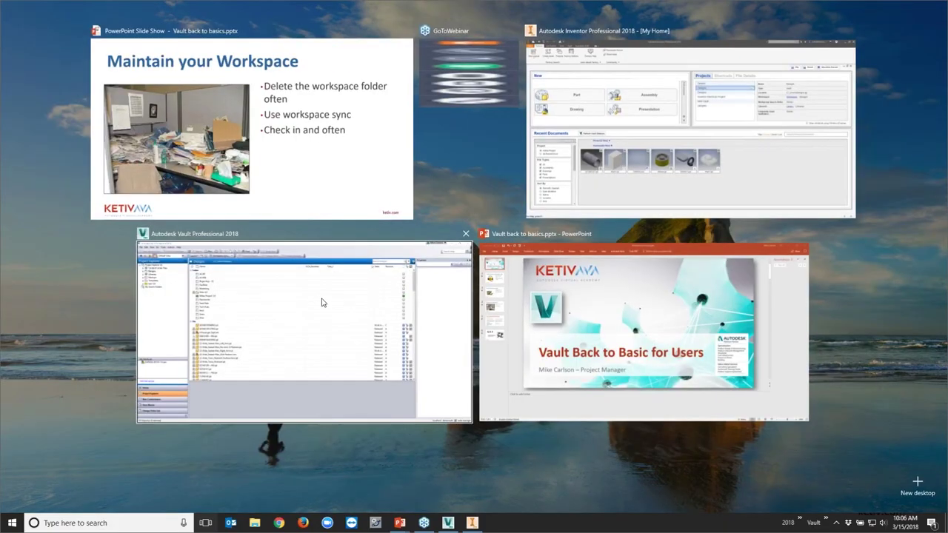
# Bring Vault to the front and open Tools > Administration > Vault Settings
pyautogui.click(322, 302)
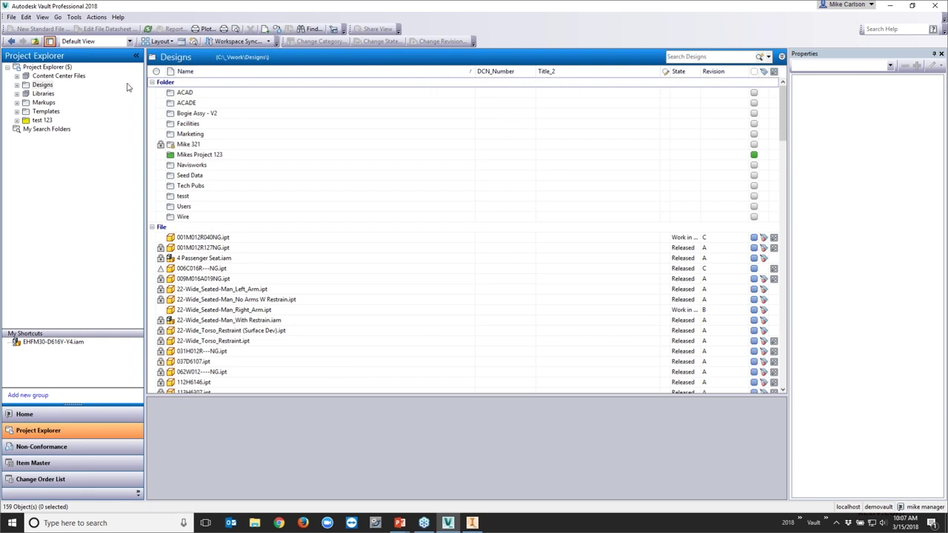
pyautogui.click(74, 17)
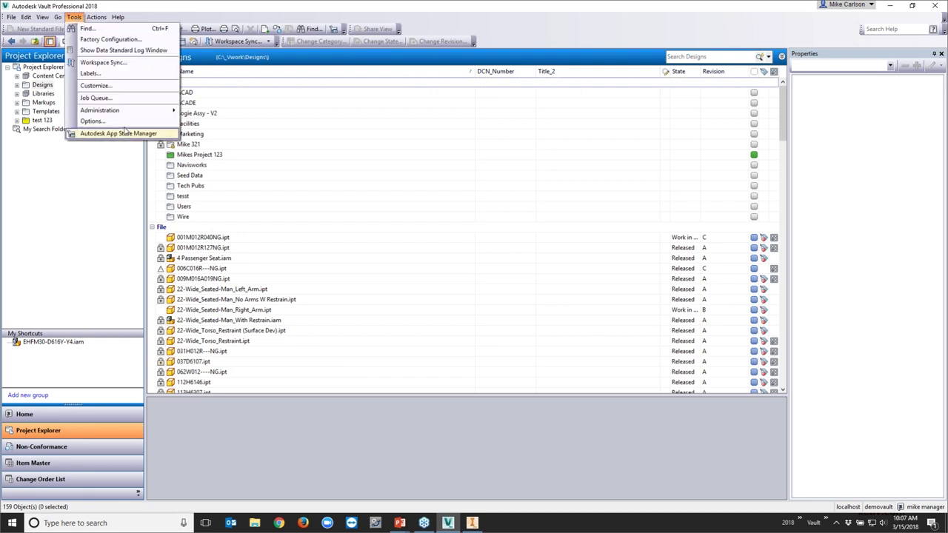
pyautogui.moveTo(129, 113)
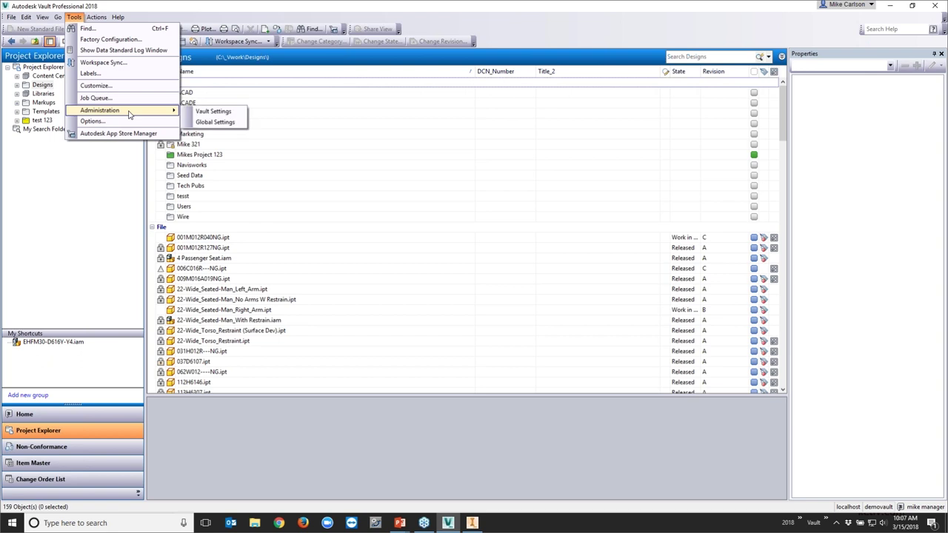
pyautogui.click(204, 111)
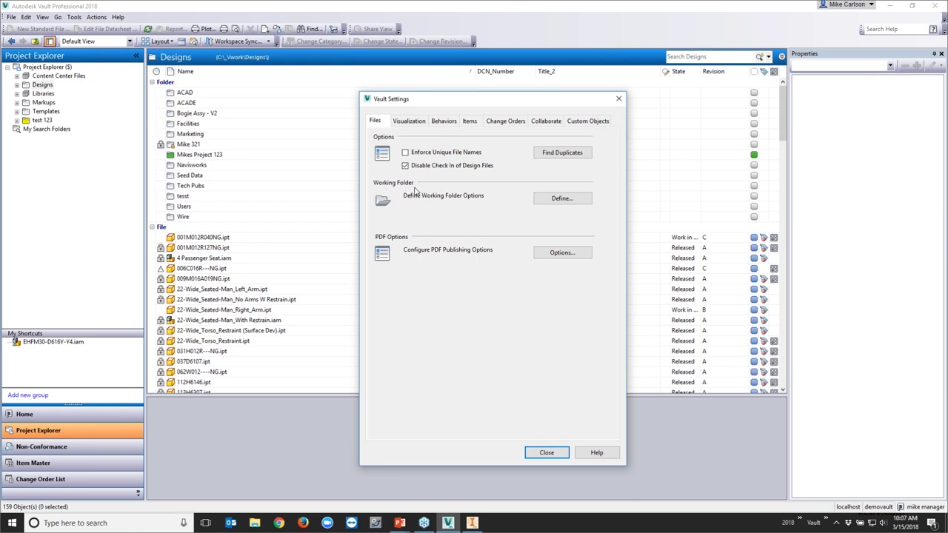
# Open Working Folder Options from the Files tab, showing default project $/Designs.ipj
pyautogui.click(564, 199)
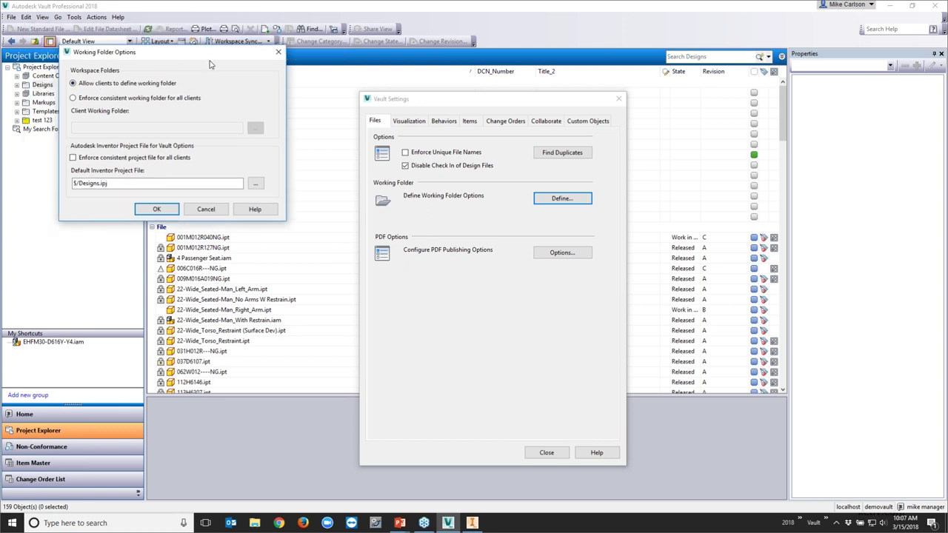
# Inspect the Default Inventor Project File field, then cancel Working Folder Options unchanged
pyautogui.moveTo(109, 38); pyautogui.dragTo(543, 77)
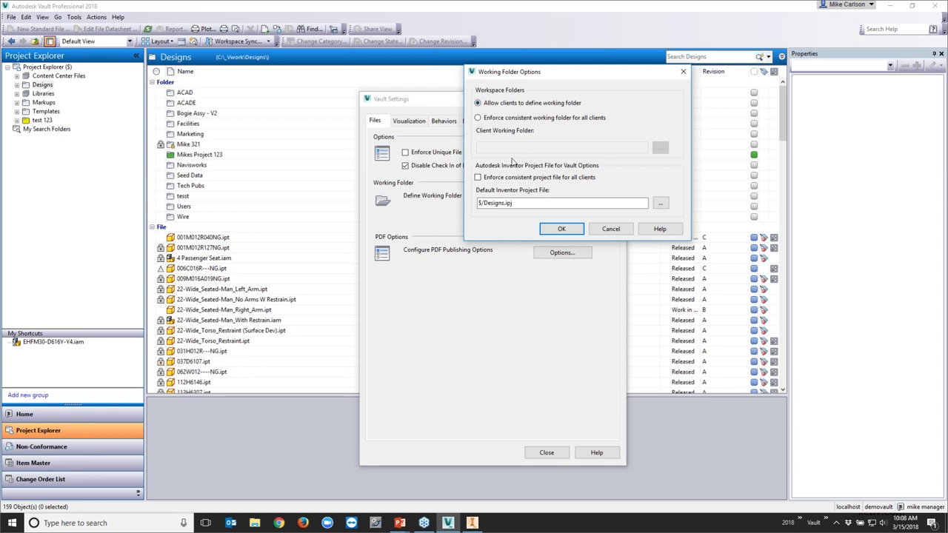
pyautogui.click(514, 203)
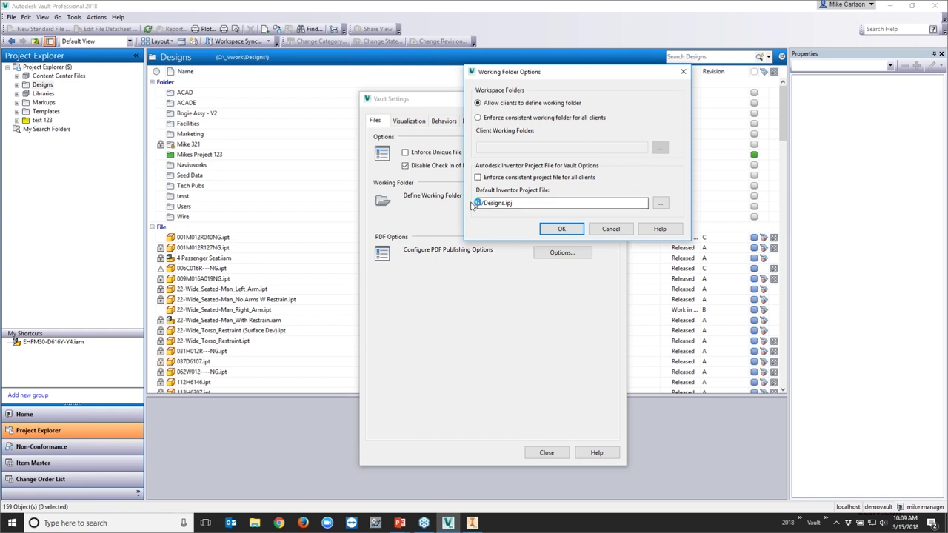
pyautogui.click(610, 229)
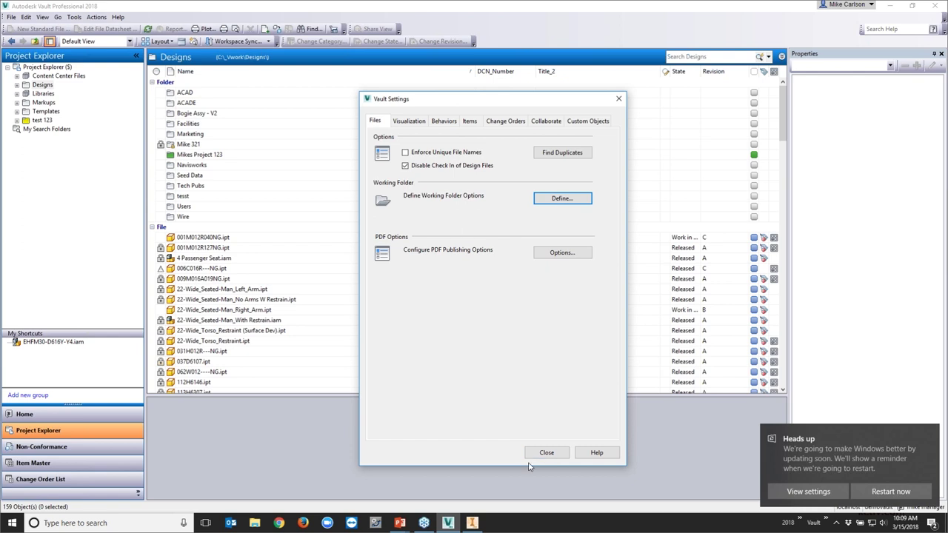
# Close Vault Settings, review Designs.ipj's properties and history in the vault root, then go to Inventor
pyautogui.click(546, 452)
pyautogui.click(47, 67)
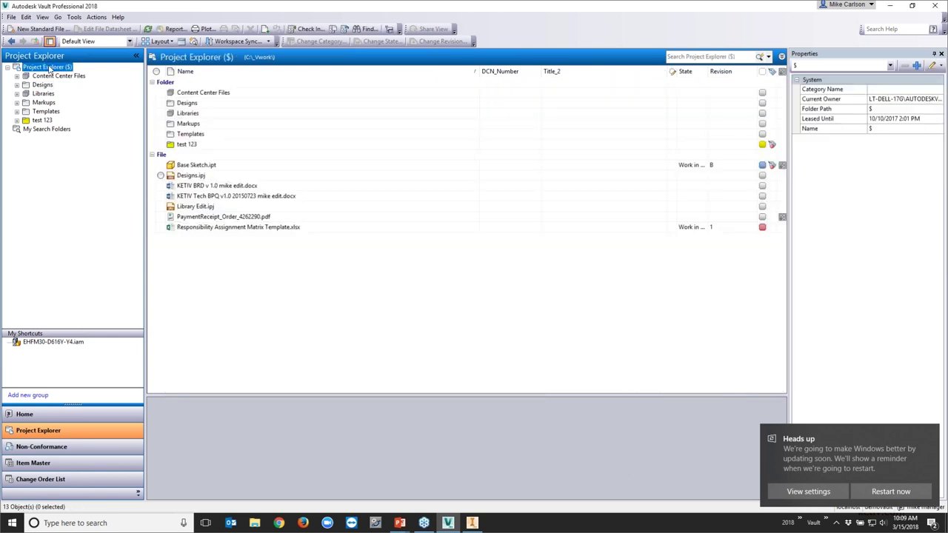
pyautogui.click(194, 176)
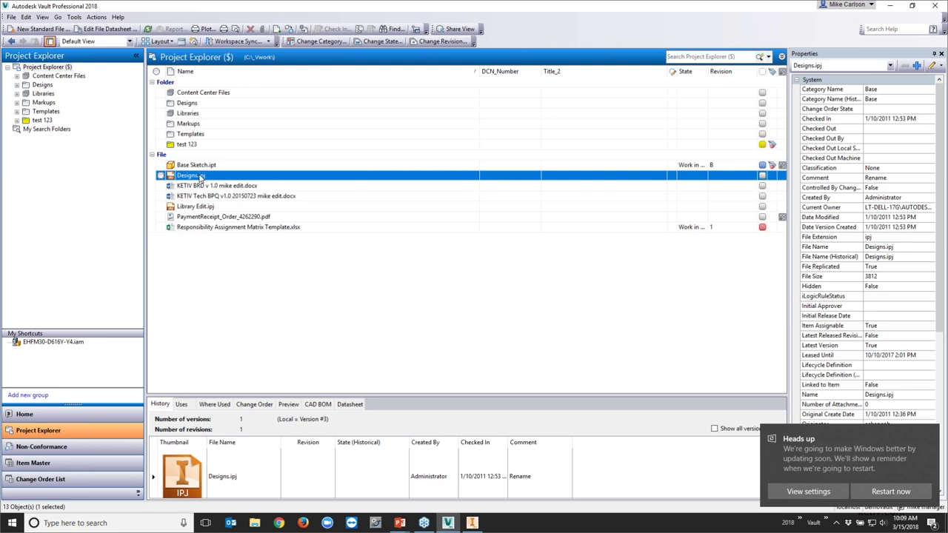
pyautogui.click(43, 85)
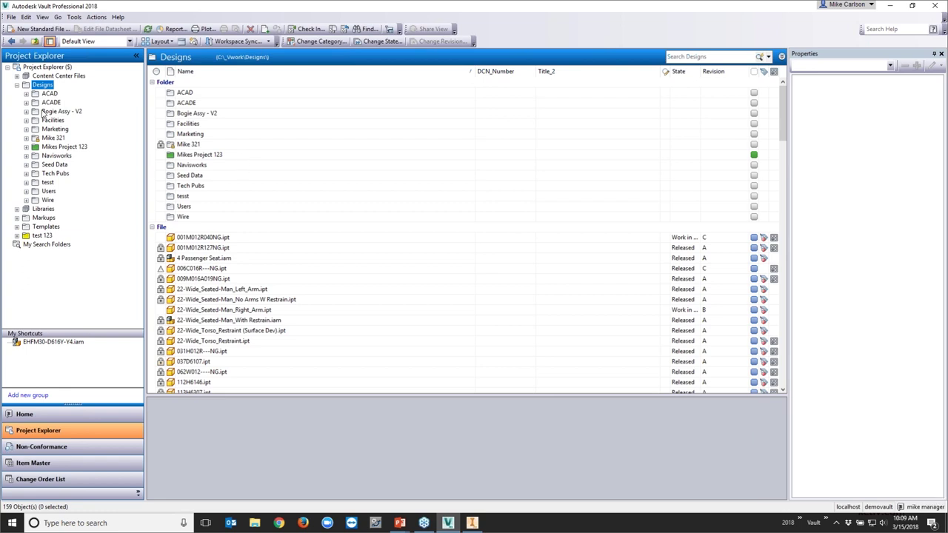
pyautogui.click(47, 68)
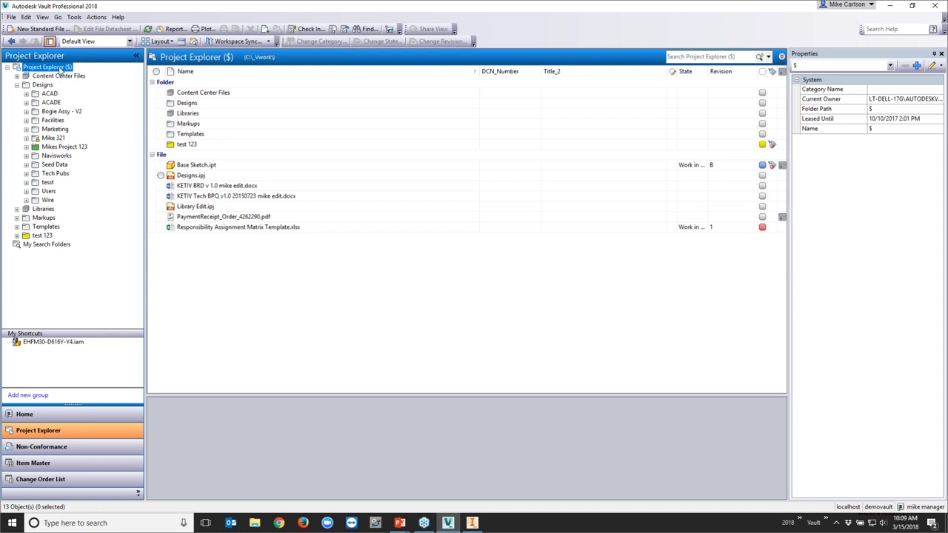
pyautogui.click(201, 175)
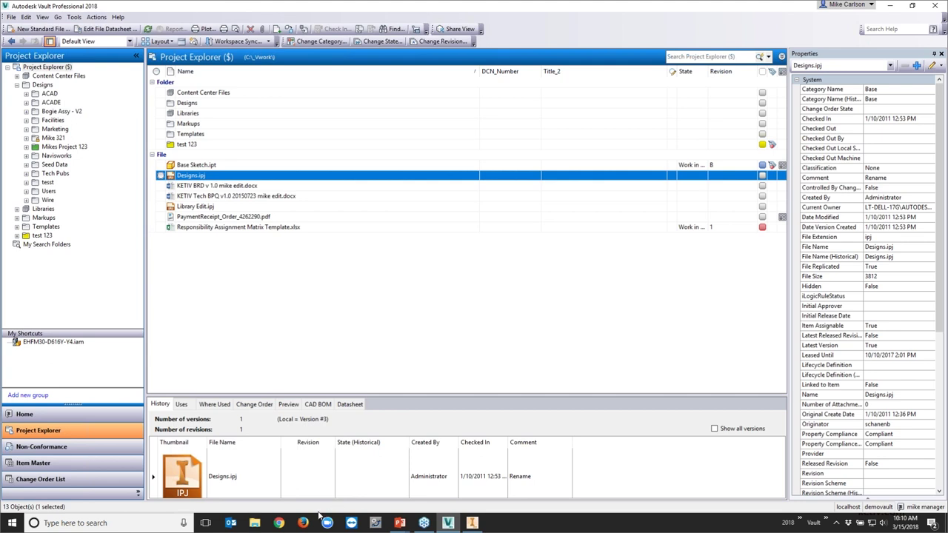
pyautogui.click(474, 523)
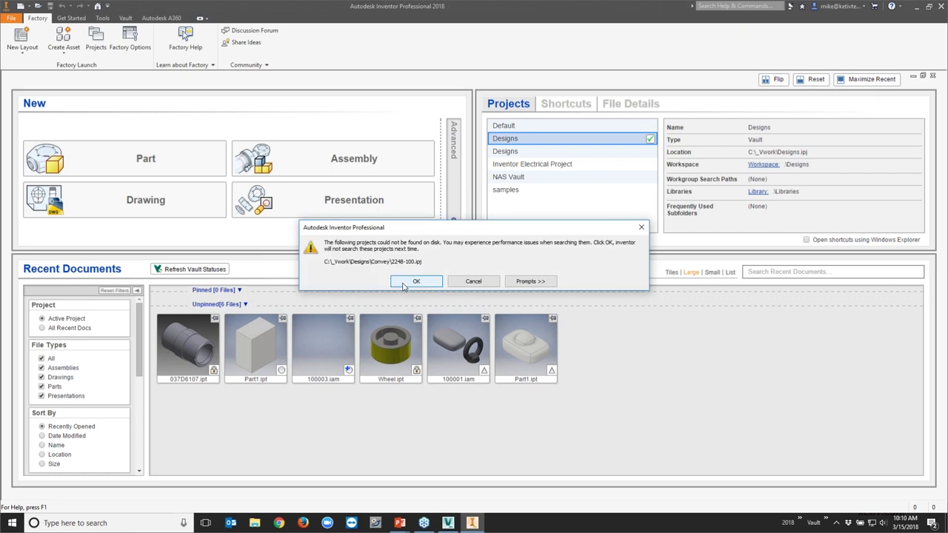
# Dismiss the missing-project warning and inspect the Designs project's Workspace and Libraries paths
pyautogui.click(404, 286)
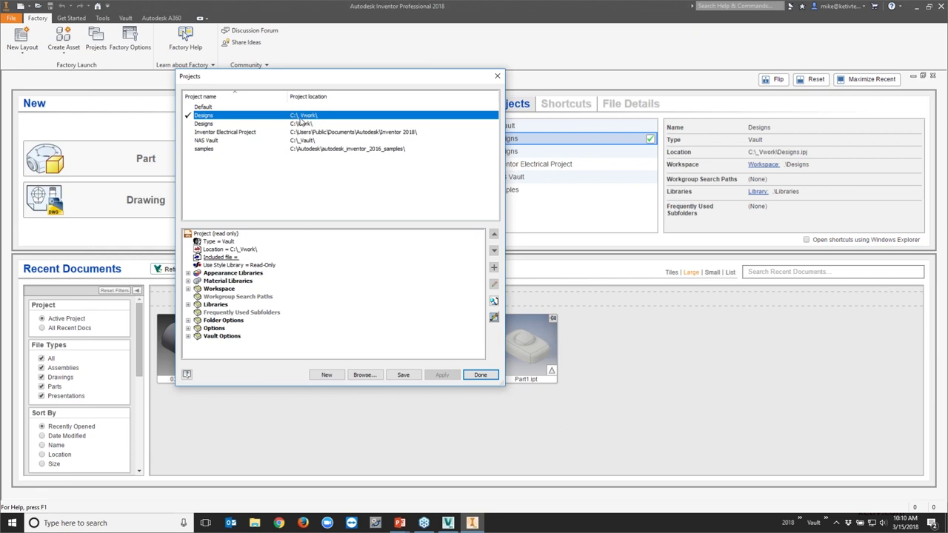
pyautogui.click(189, 291)
pyautogui.click(188, 288)
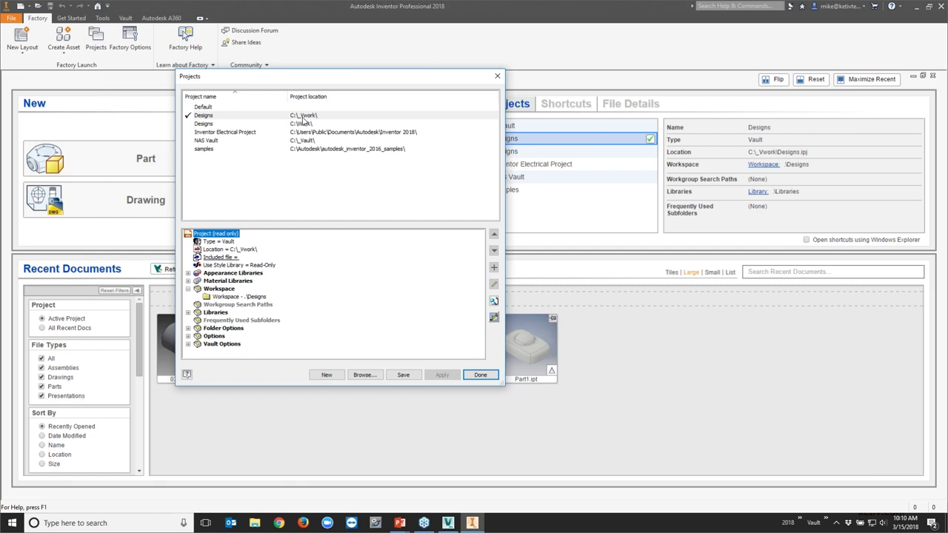
pyautogui.click(308, 118)
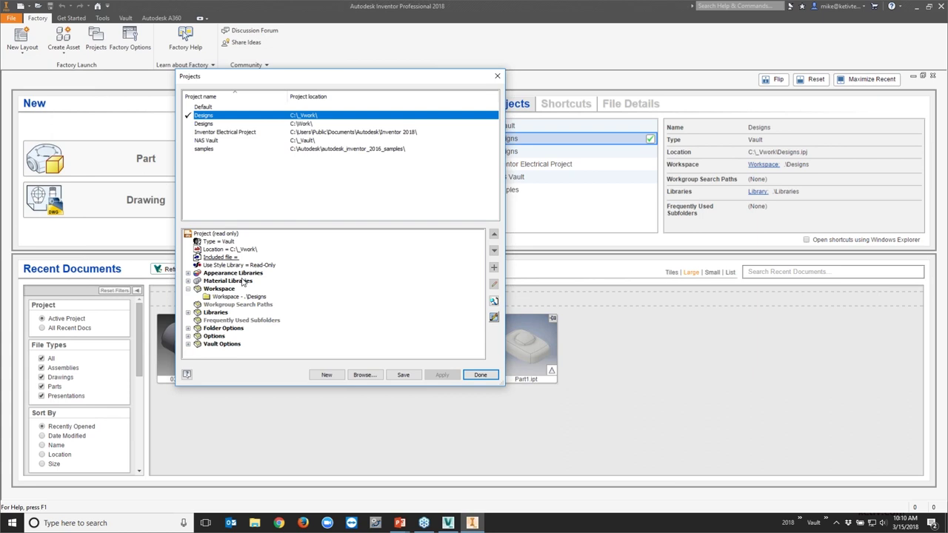
pyautogui.click(227, 297)
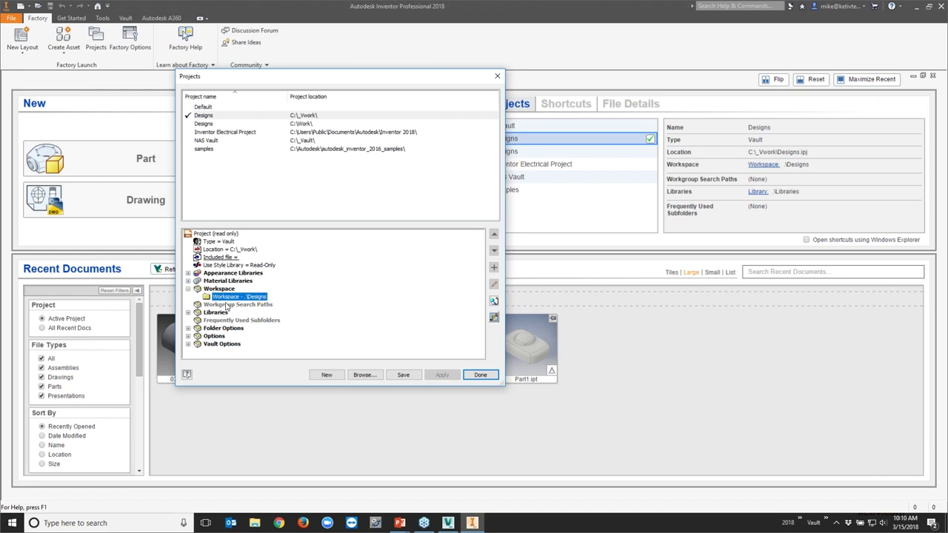
pyautogui.click(188, 312)
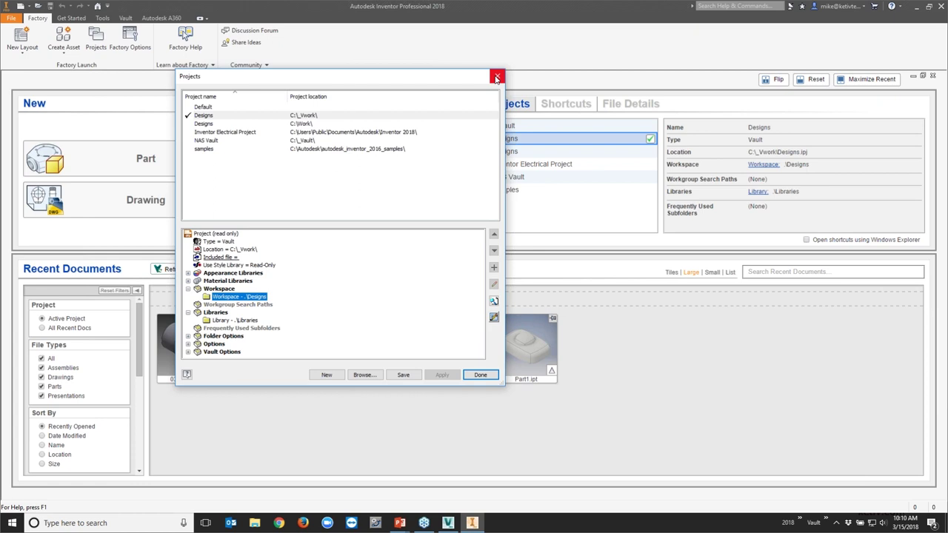
pyautogui.click(496, 78)
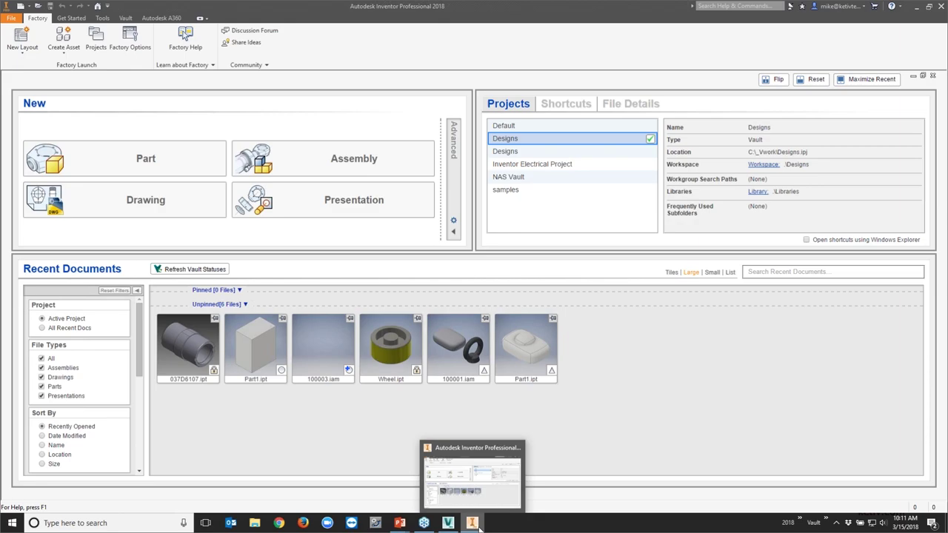
# Switch to Vault and back to Inventor, then show the recent documents menu
pyautogui.click(447, 523)
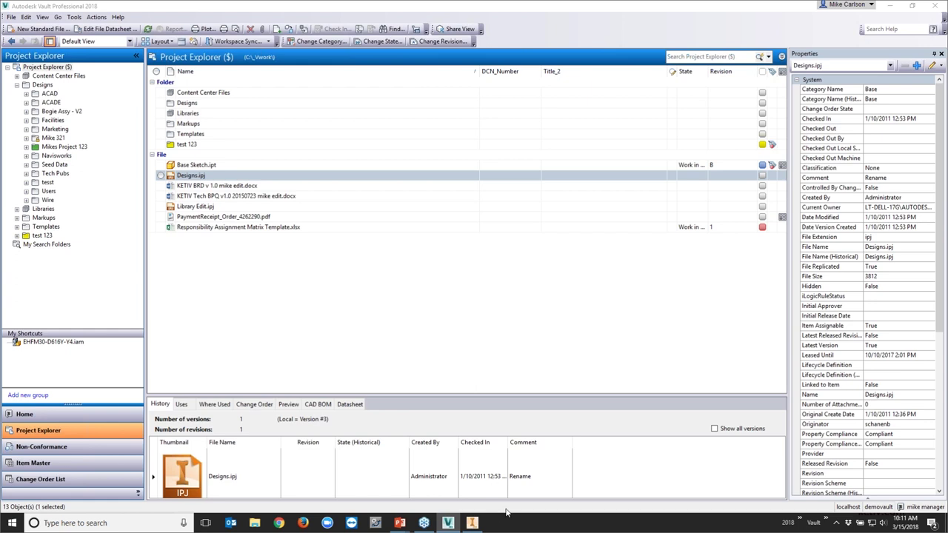
pyautogui.click(472, 523)
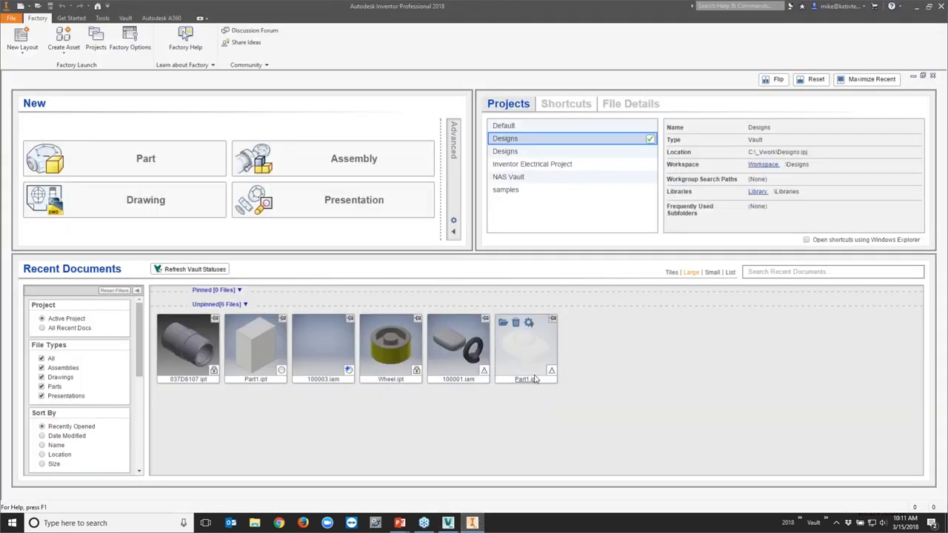
pyautogui.click(11, 17)
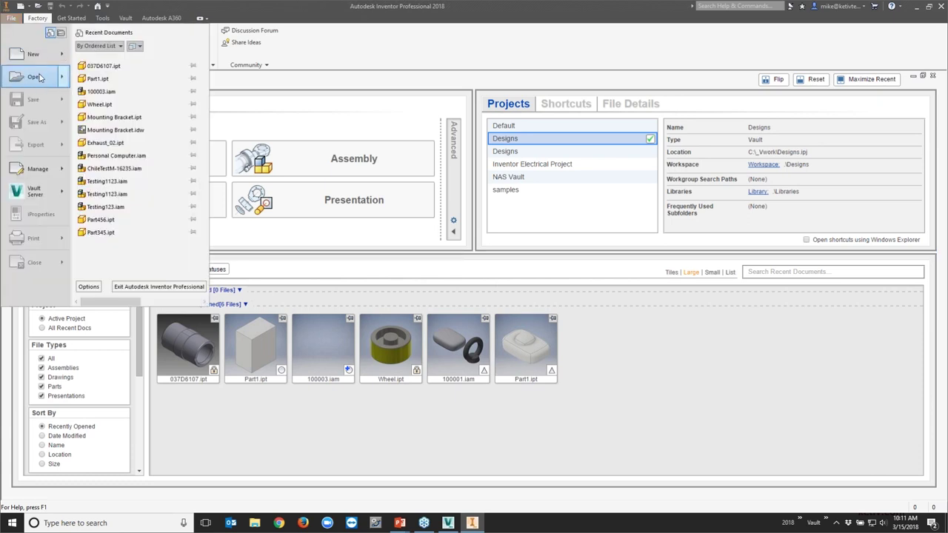
# Check the standard Open dialog's Designs location, then cancel it
pyautogui.moveTo(40, 79)
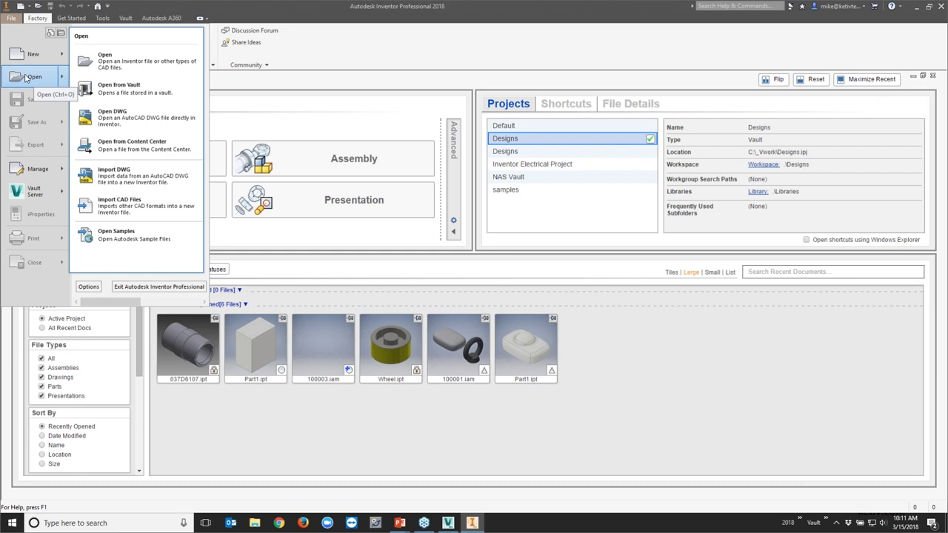
pyautogui.click(178, 64)
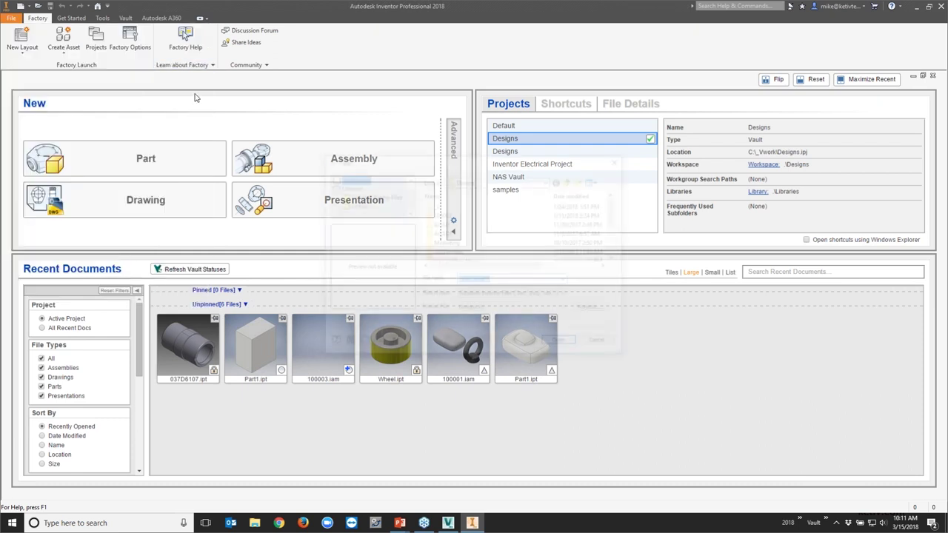
pyautogui.click(513, 186)
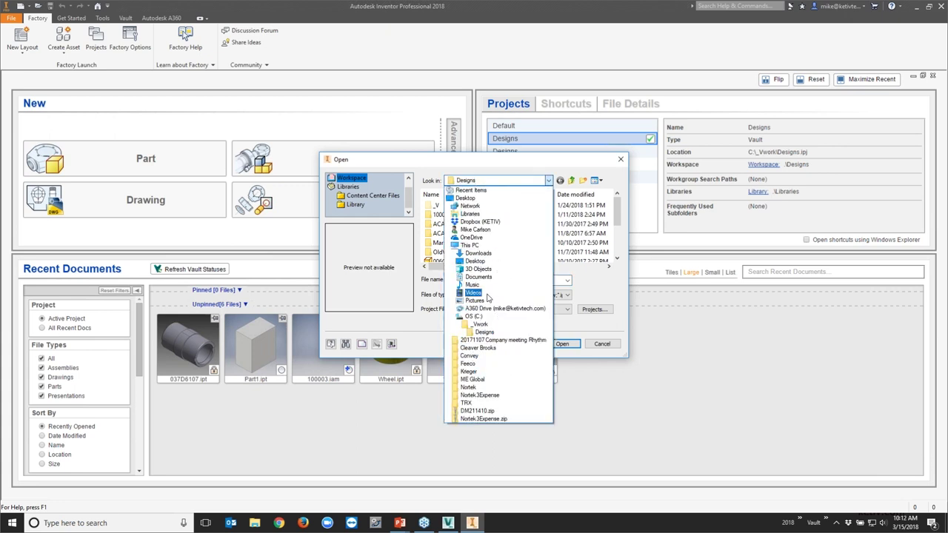
pyautogui.click(614, 332)
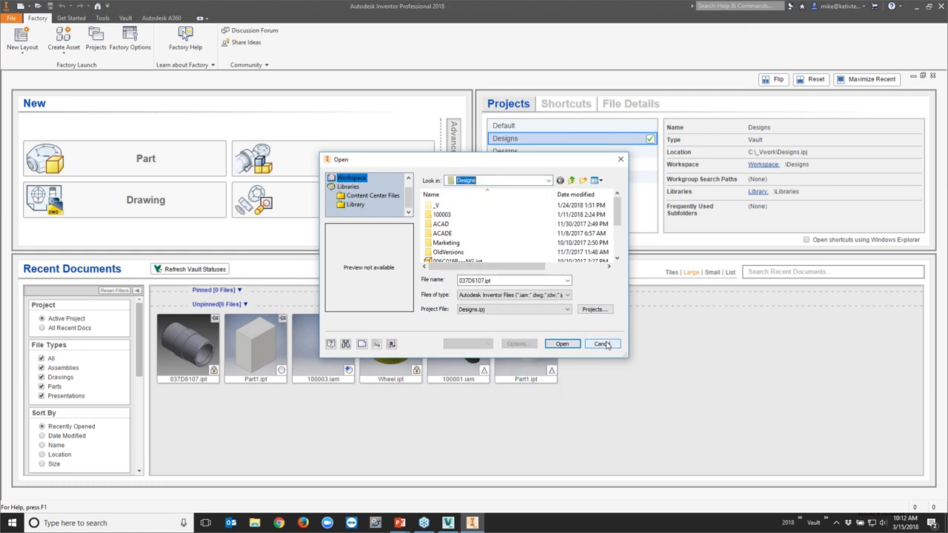
pyautogui.click(603, 344)
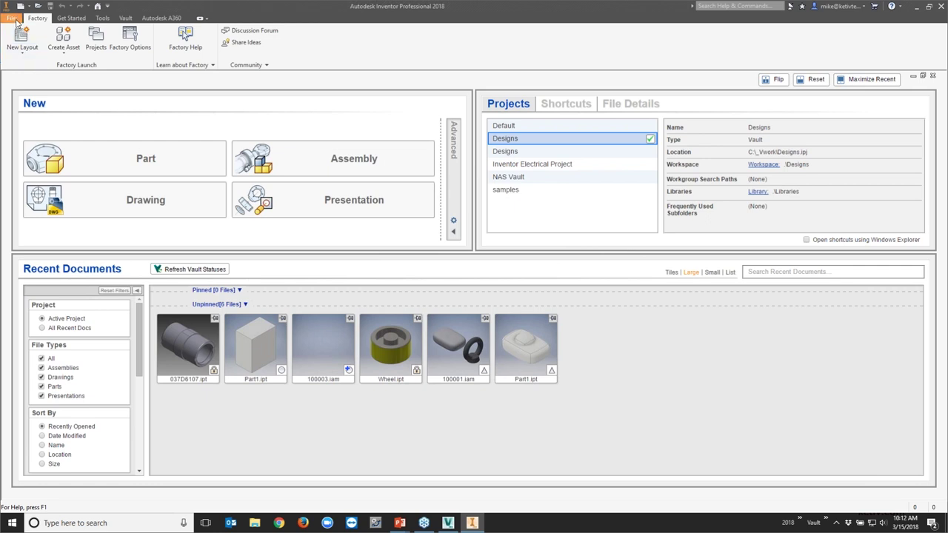
# Reopen Open, switch to Select File From Vault at the vault root, then return to Vault
pyautogui.click(29, 5)
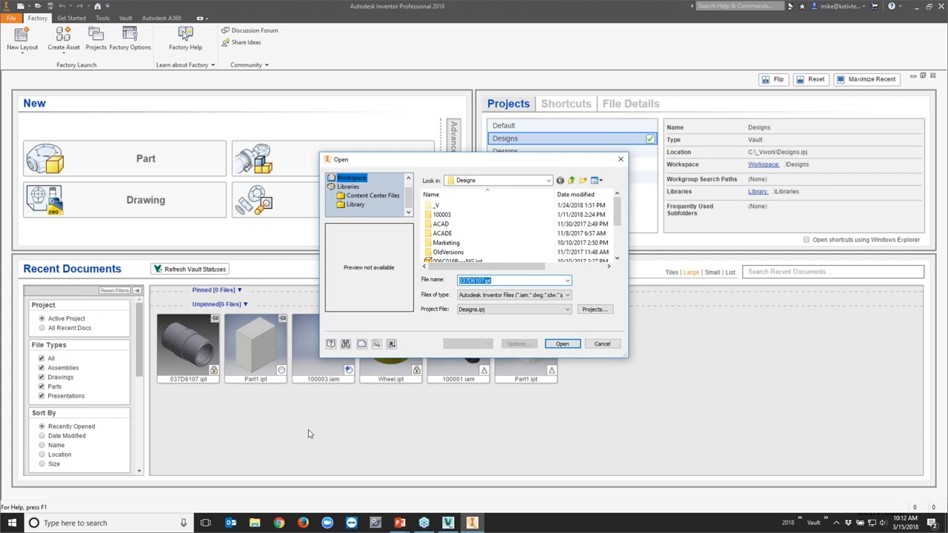
pyautogui.click(391, 344)
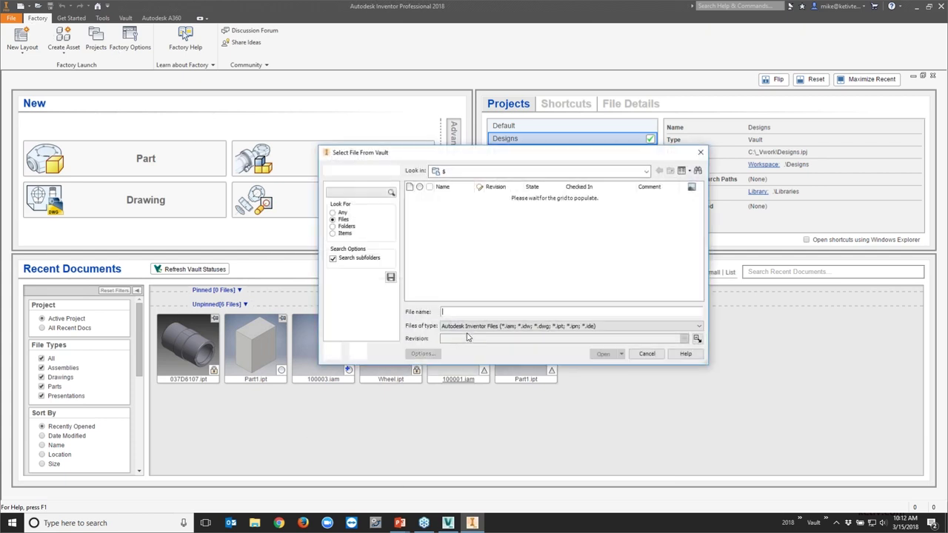
pyautogui.click(646, 172)
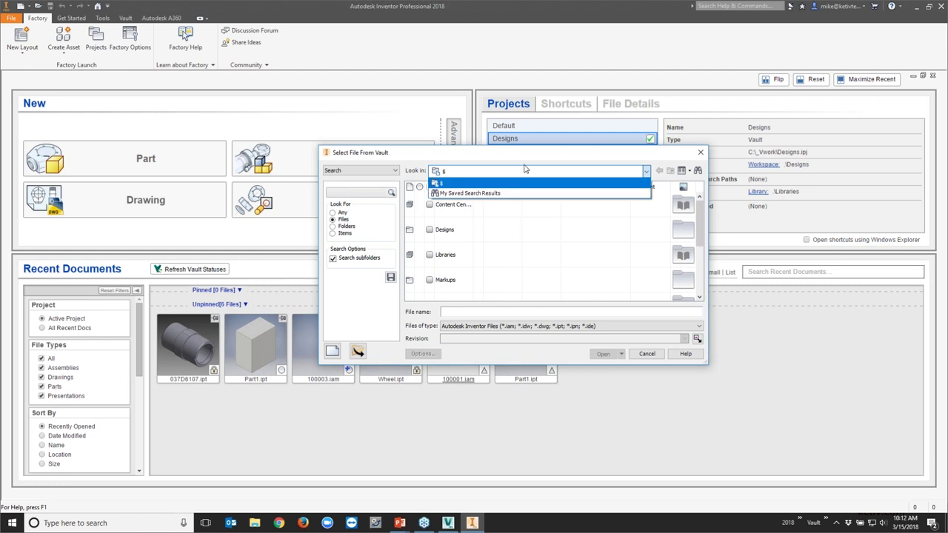
pyautogui.click(527, 168)
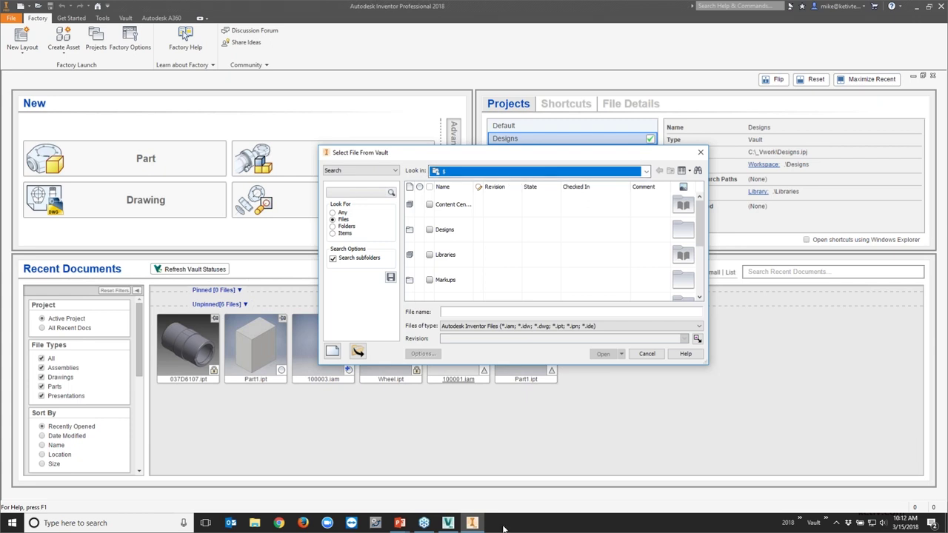
pyautogui.click(447, 522)
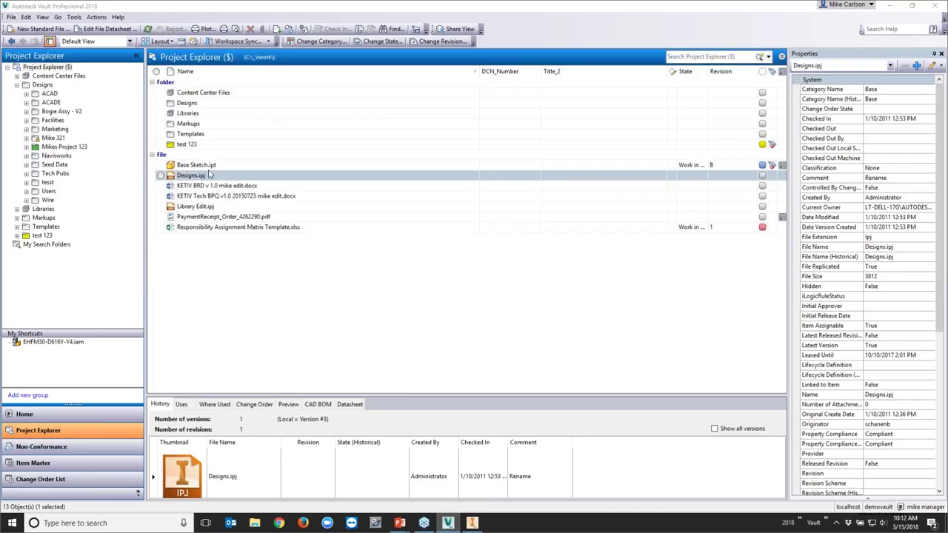
# Review the actions for Base Sketch.ipt, then return to Vault and open the Designs folder
pyautogui.rightClick(192, 167)
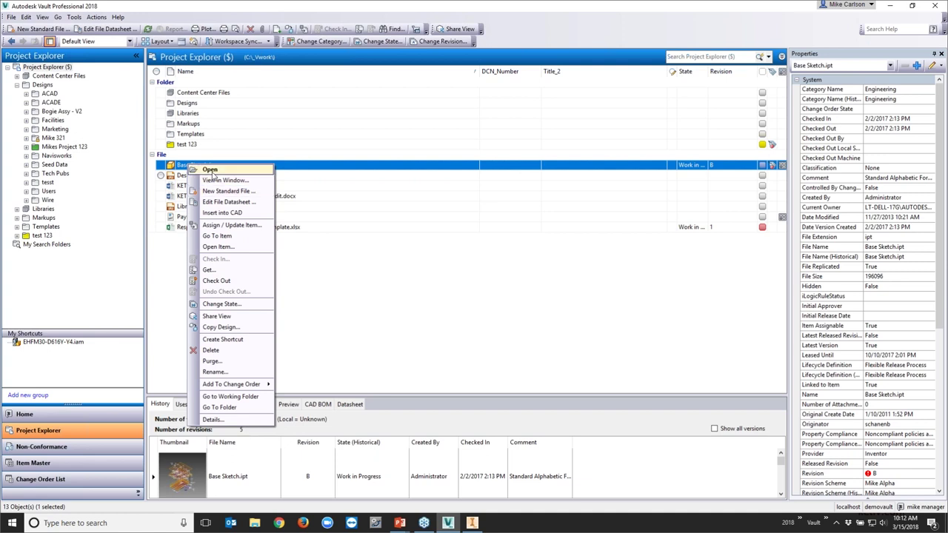
pyautogui.click(457, 333)
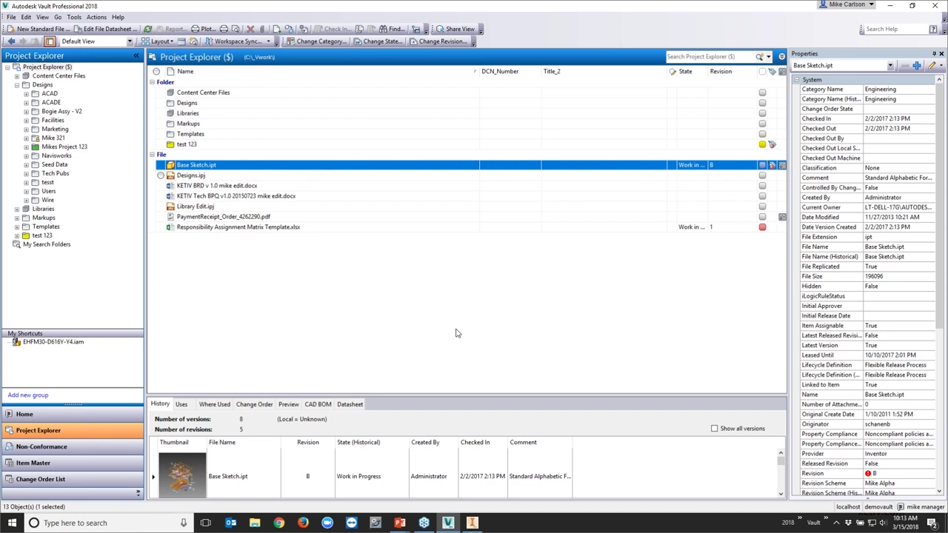
pyautogui.click(471, 522)
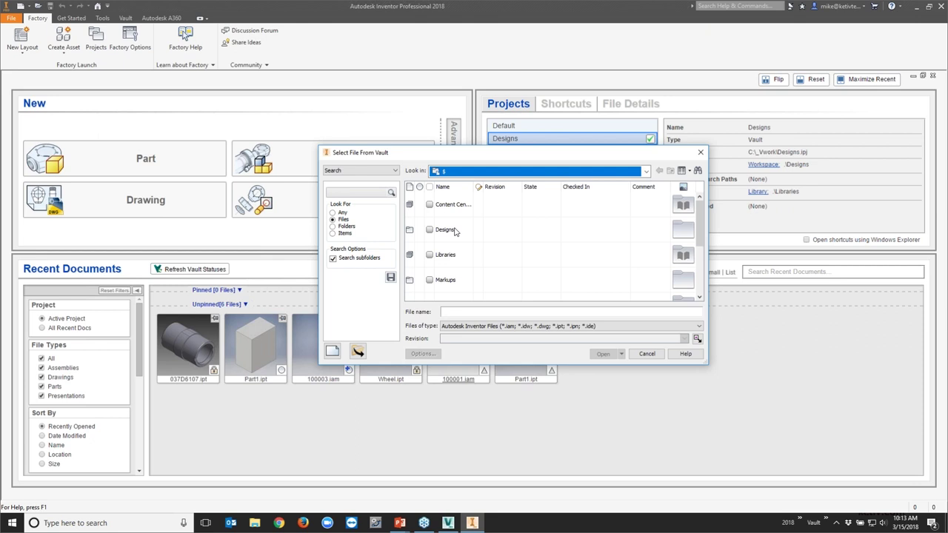
pyautogui.click(447, 523)
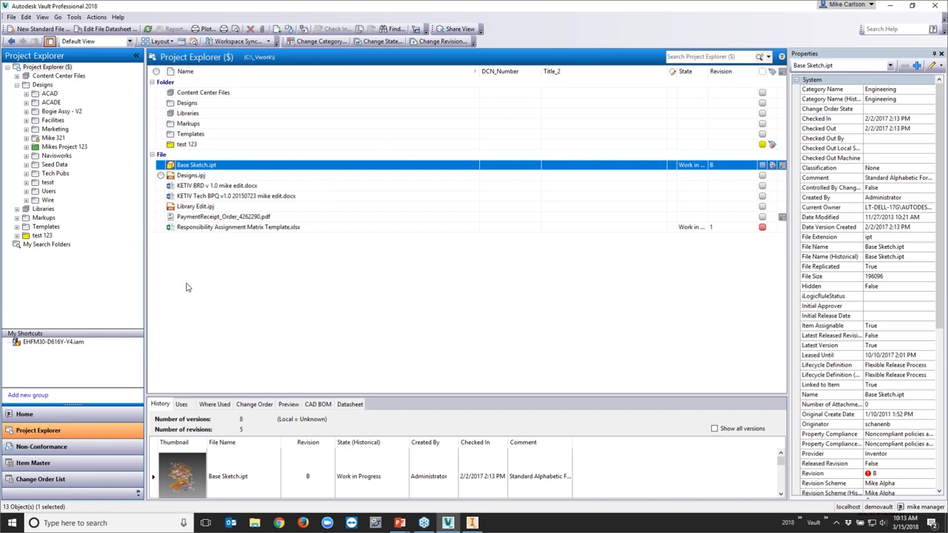
pyautogui.doubleClick(194, 103)
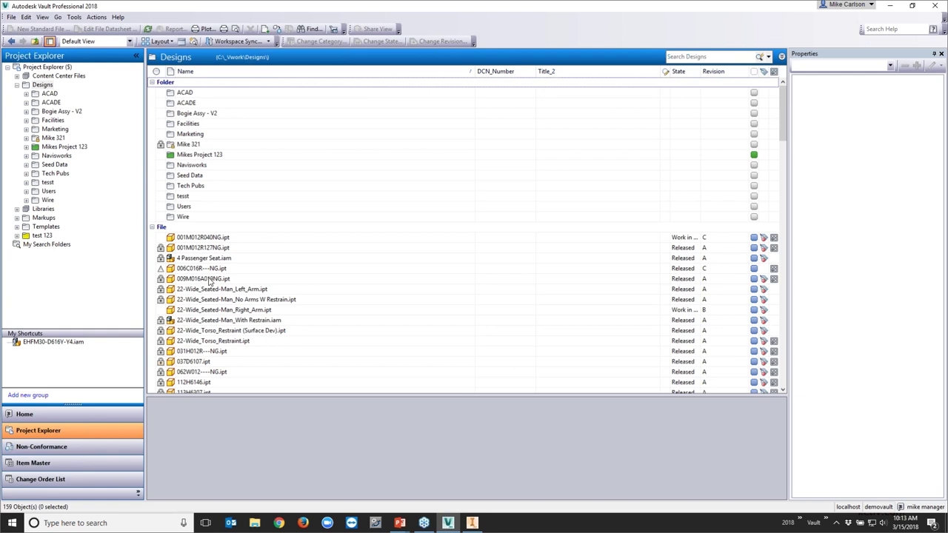
# In Designs, check 009M016A019NG.ipt's actions, then select EHFM30-D616Y-Y4.iam through its My Shortcuts entry
pyautogui.click(689, 56)
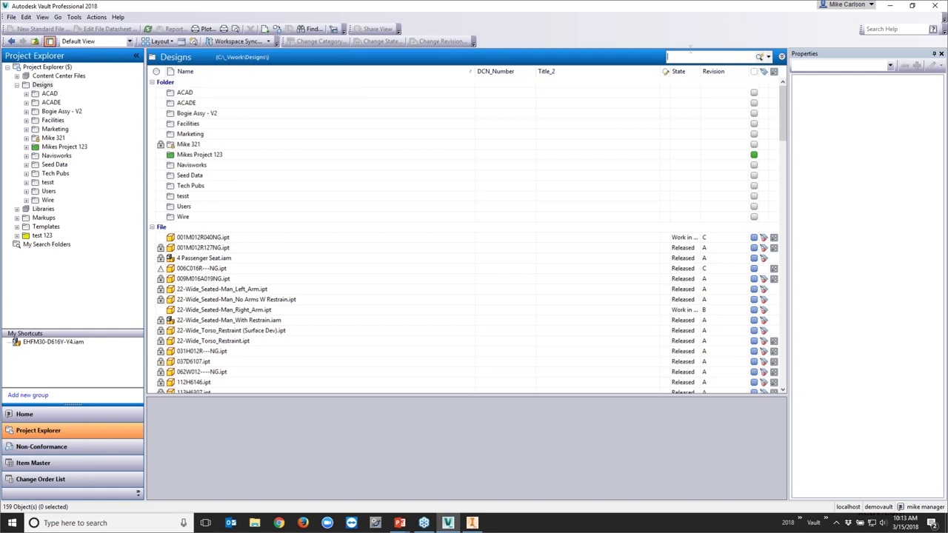
pyautogui.rightClick(214, 279)
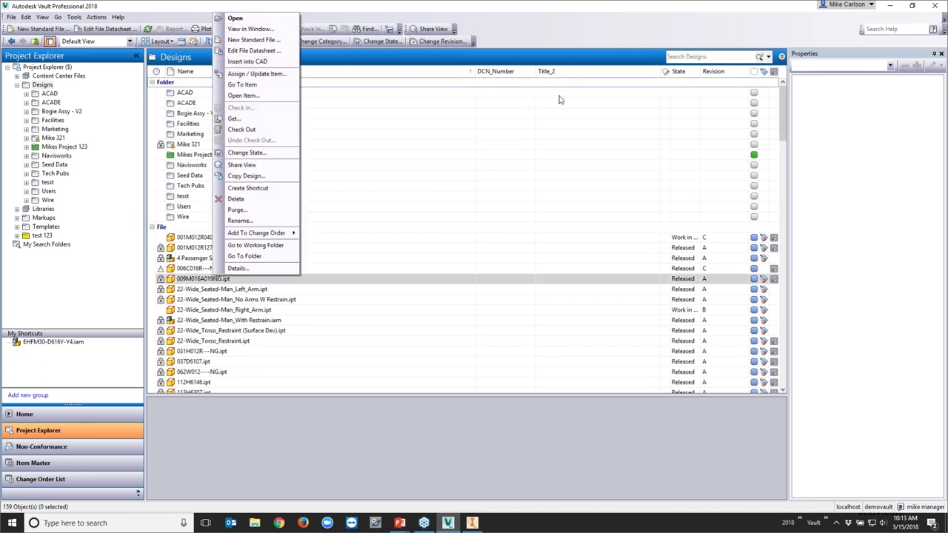
pyautogui.click(735, 56)
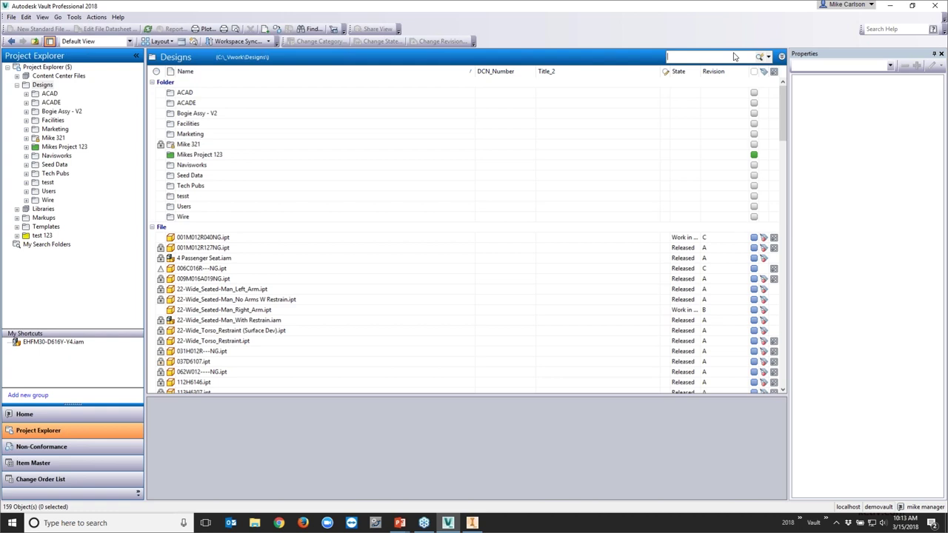
pyautogui.click(36, 343)
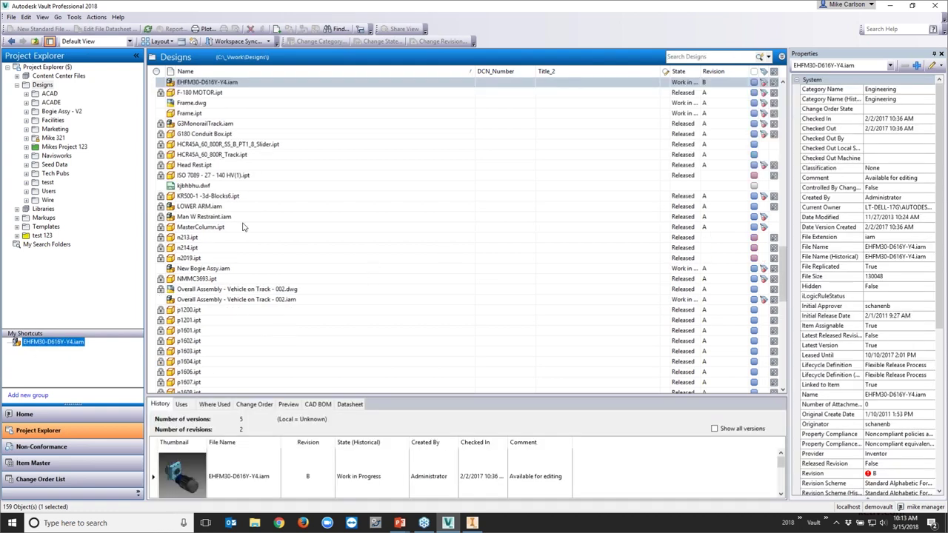
pyautogui.click(210, 83)
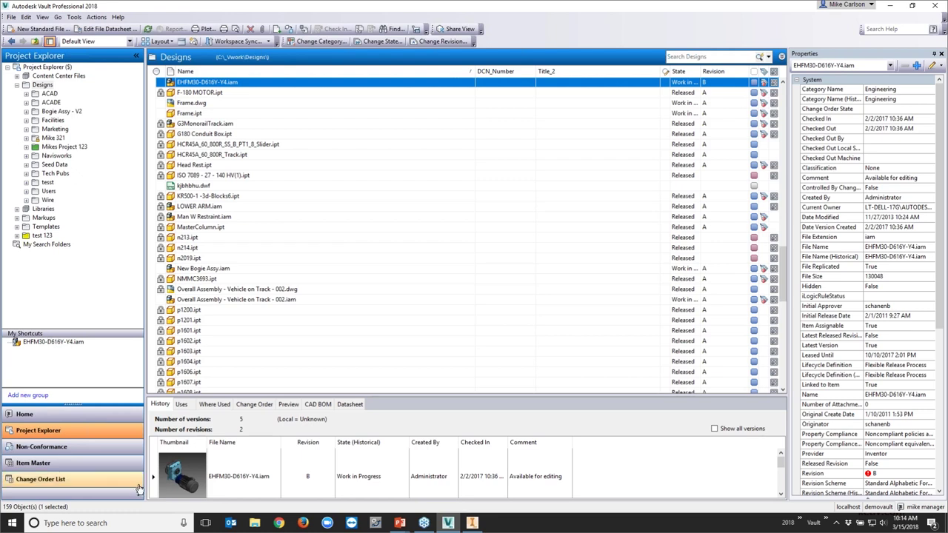
pyautogui.click(473, 524)
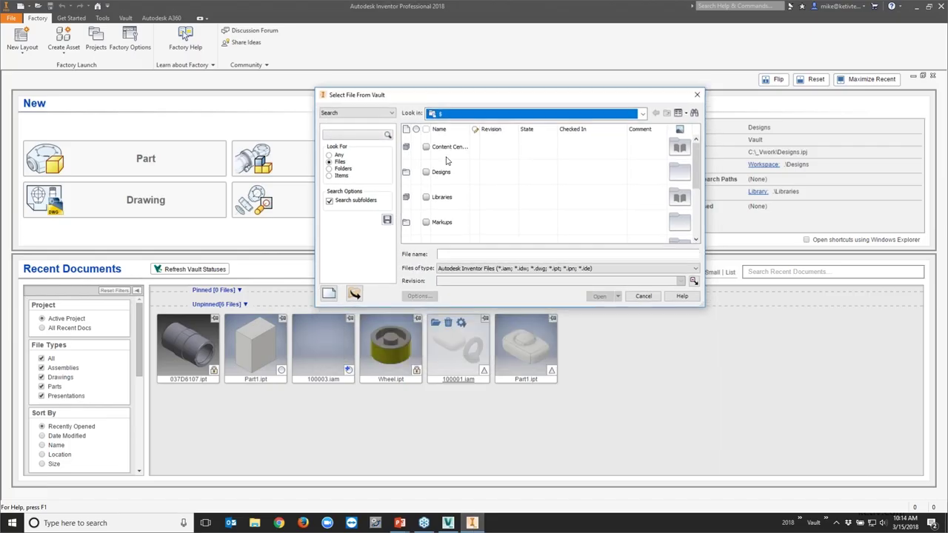
# Choose EHFM30-D616Y-Y4.iam from My Shortcuts and list its check-out and read-only open options
pyautogui.click(357, 112)
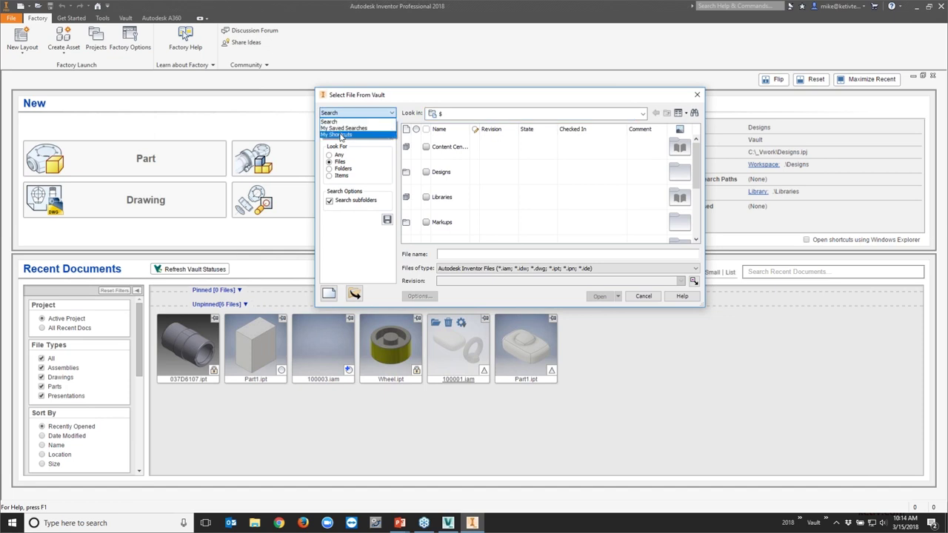
pyautogui.click(342, 135)
pyautogui.click(348, 131)
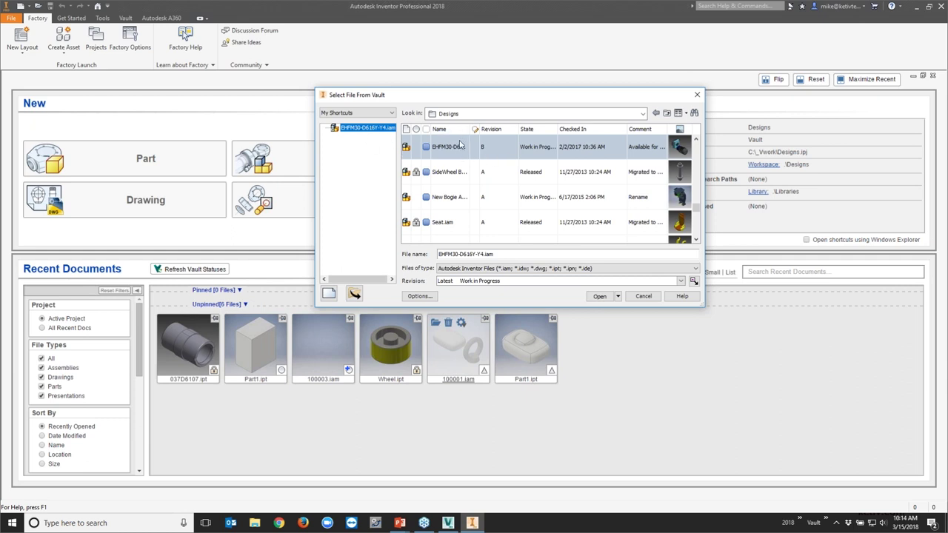
pyautogui.click(618, 296)
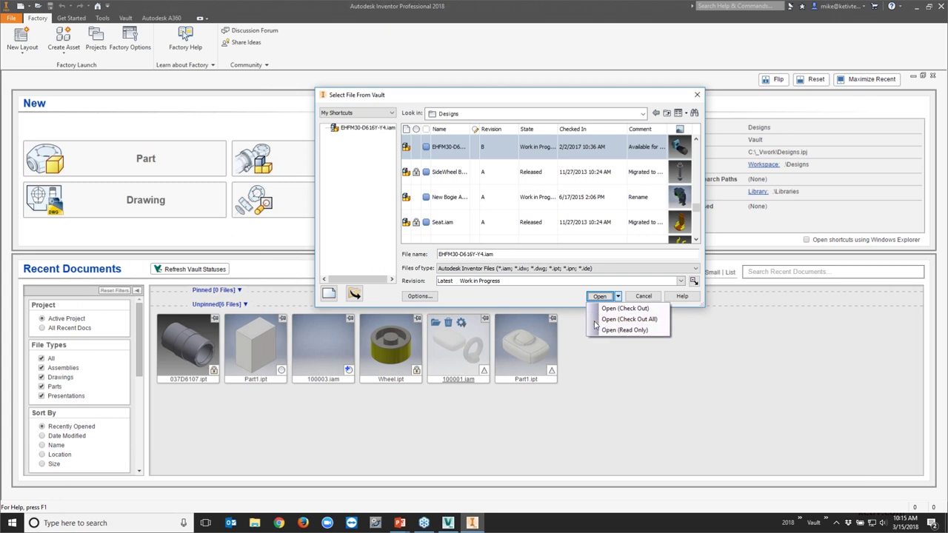
# Switch the Select File From Vault left pane from My Shortcuts to Search
pyautogui.click(517, 303)
pyautogui.click(377, 112)
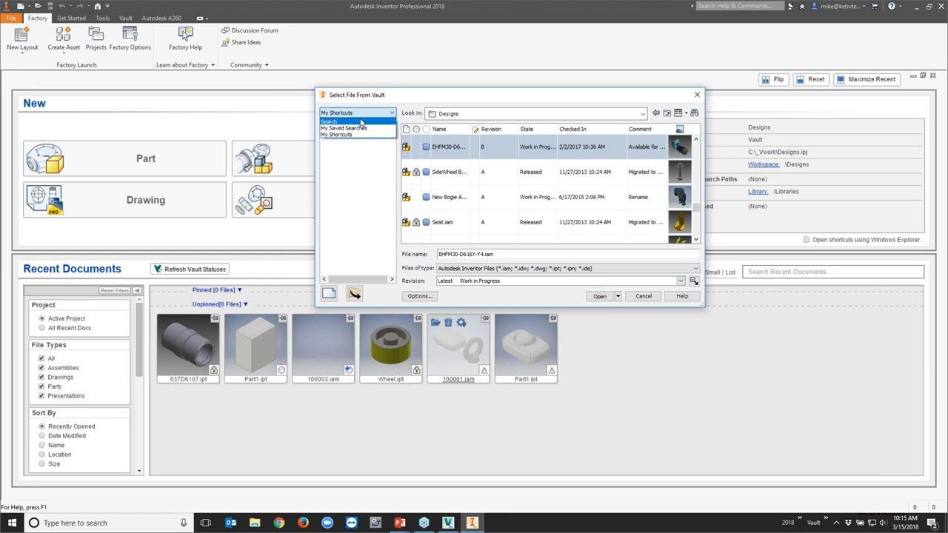
pyautogui.click(349, 129)
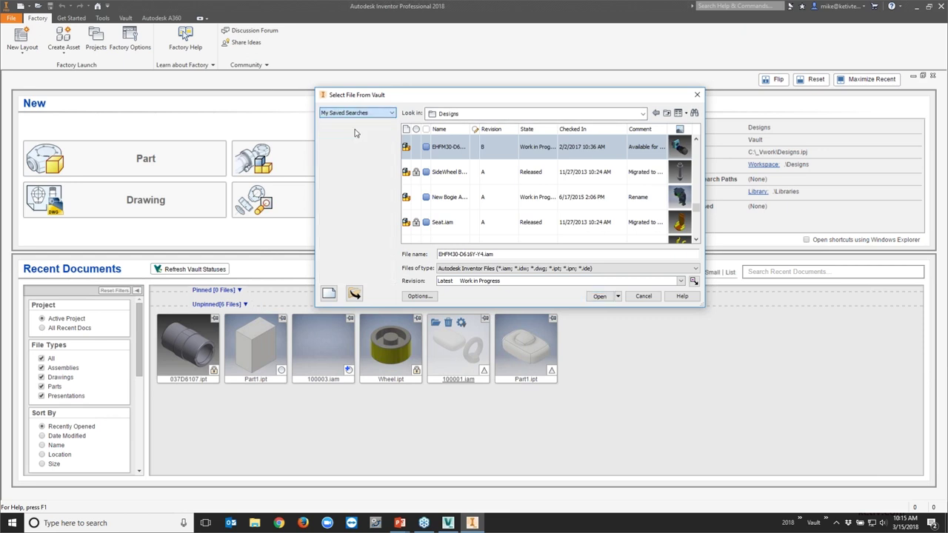
pyautogui.click(368, 114)
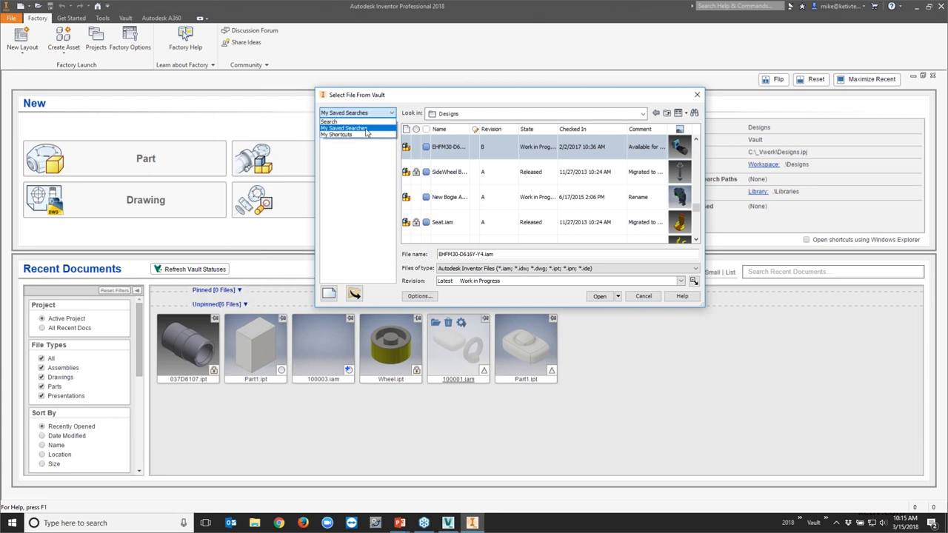
pyautogui.click(367, 120)
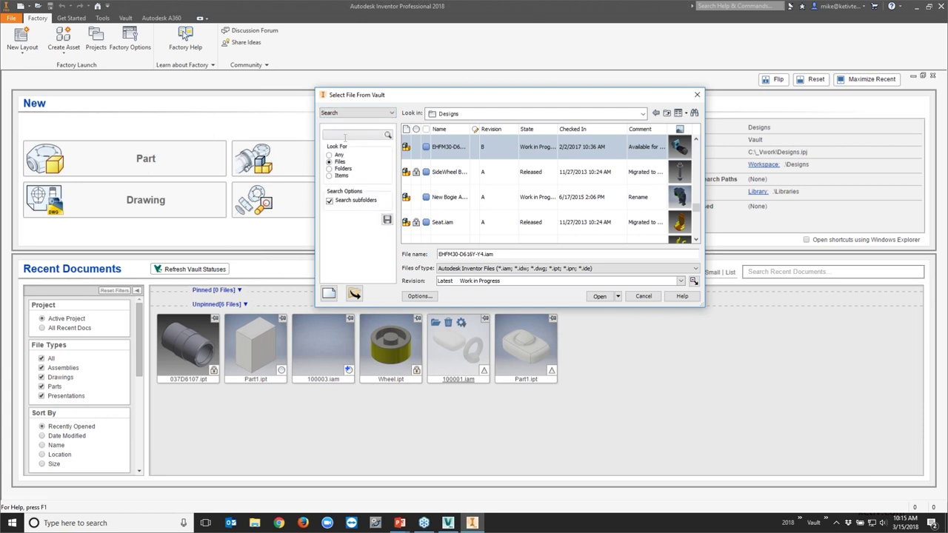
pyautogui.click(347, 135)
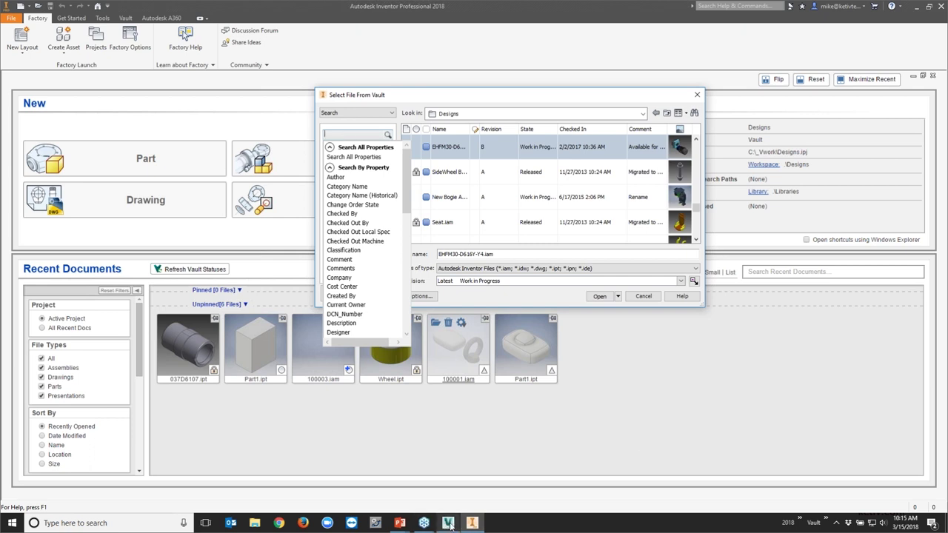
# Bring up the advanced Find dialog from the binoculars Advanced Search icon
pyautogui.click(444, 471)
pyautogui.click(687, 57)
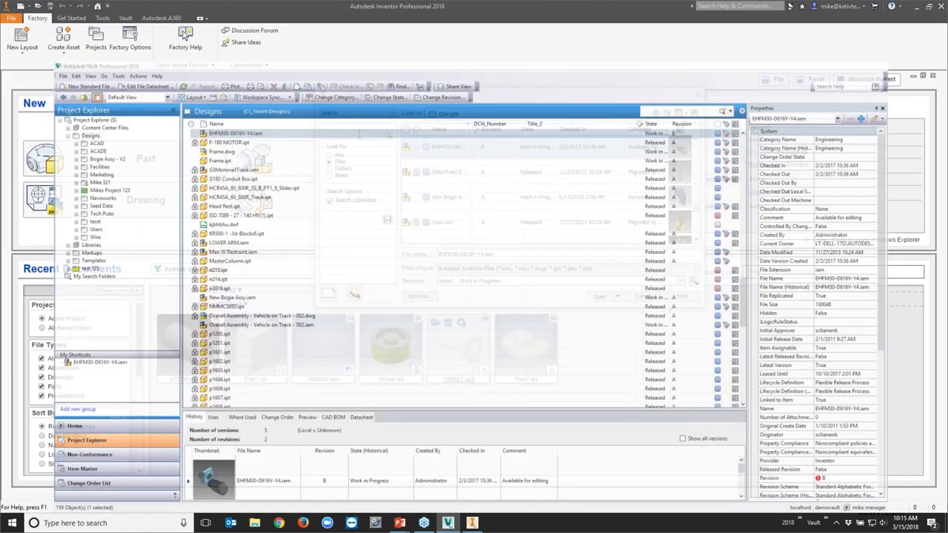
pyautogui.click(889, 5)
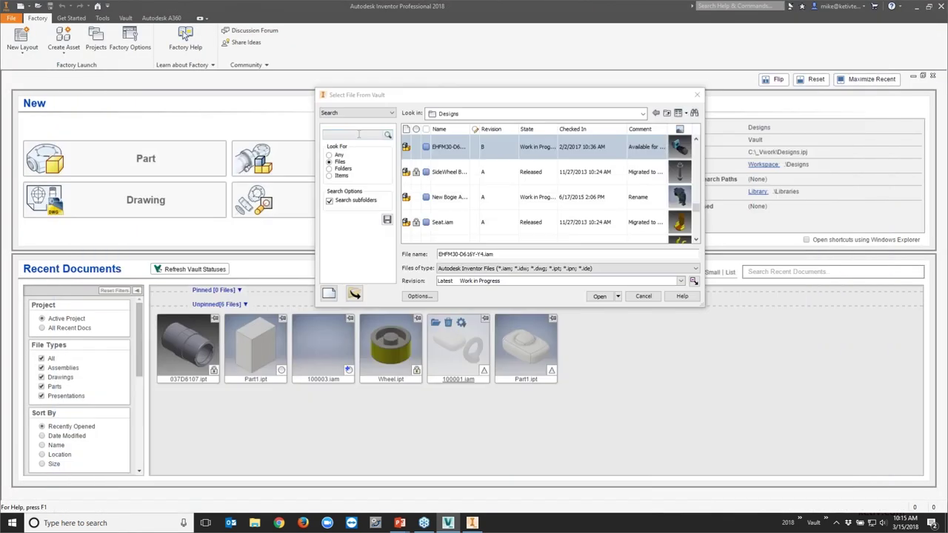
pyautogui.click(358, 134)
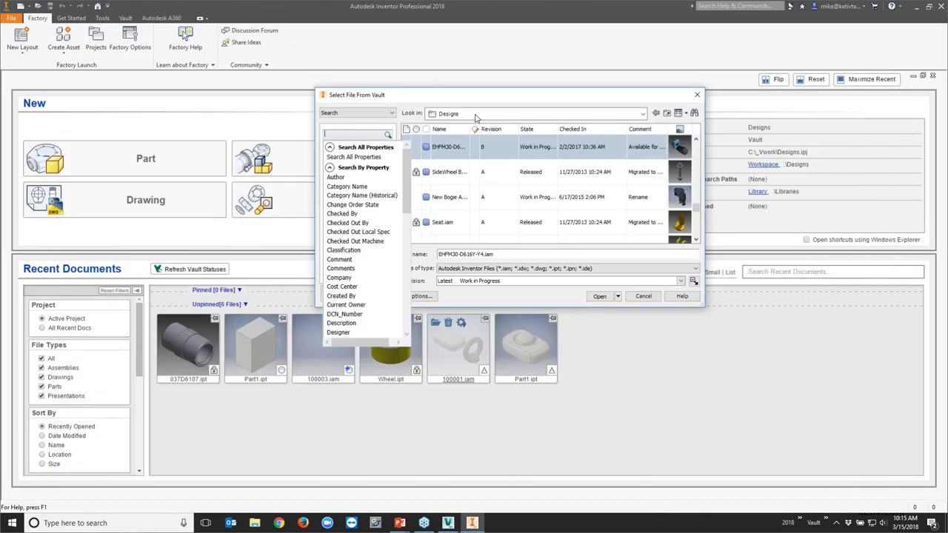
pyautogui.click(693, 113)
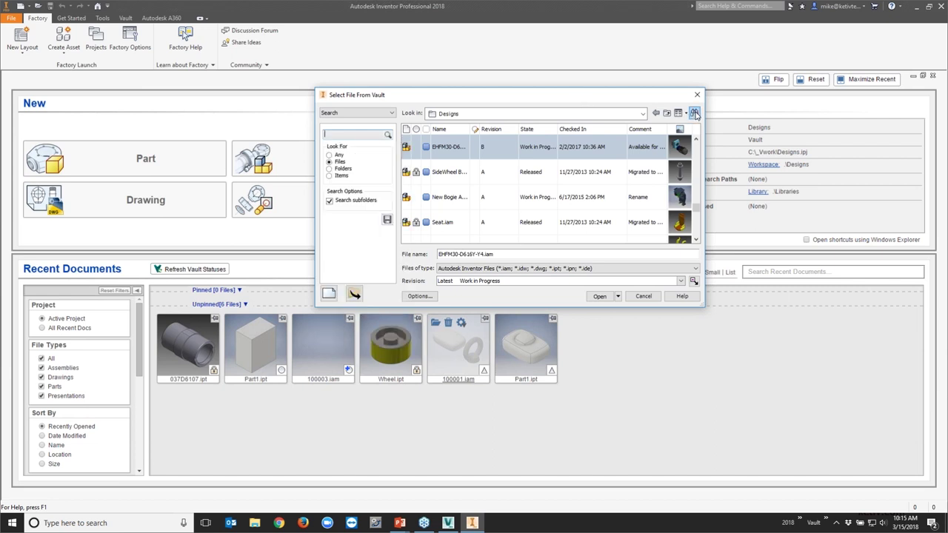
pyautogui.click(694, 113)
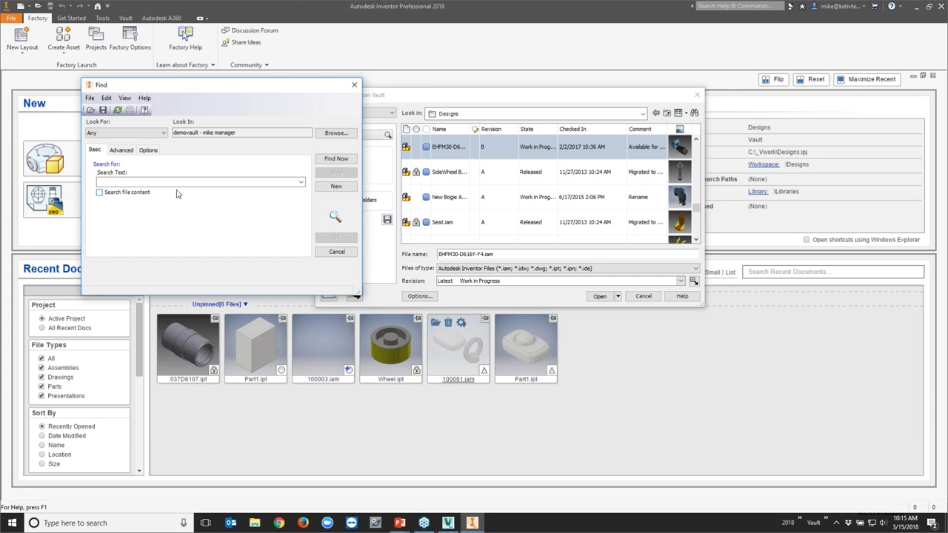
# Set Find to Files with Property Author contains, close it unused, and cancel file selection
pyautogui.click(126, 138)
pyautogui.click(118, 156)
pyautogui.click(122, 150)
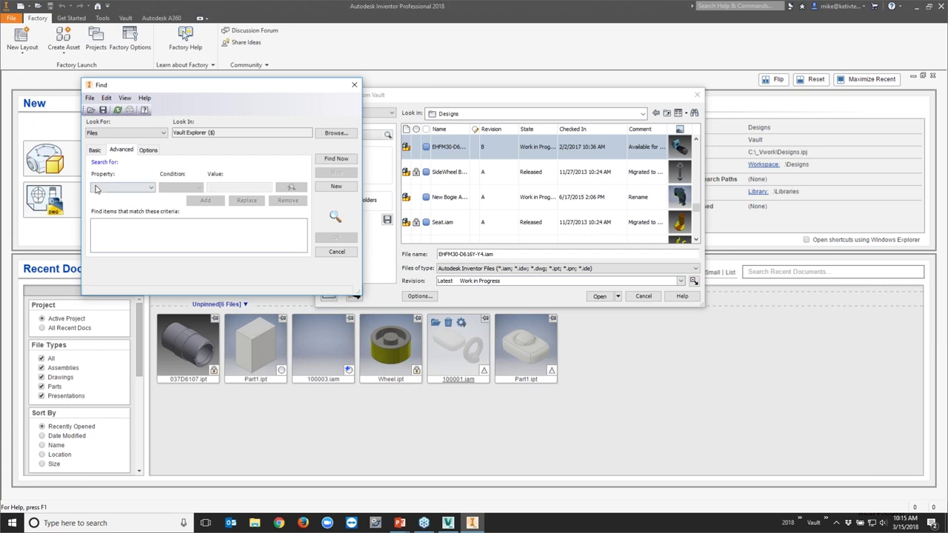
pyautogui.click(96, 189)
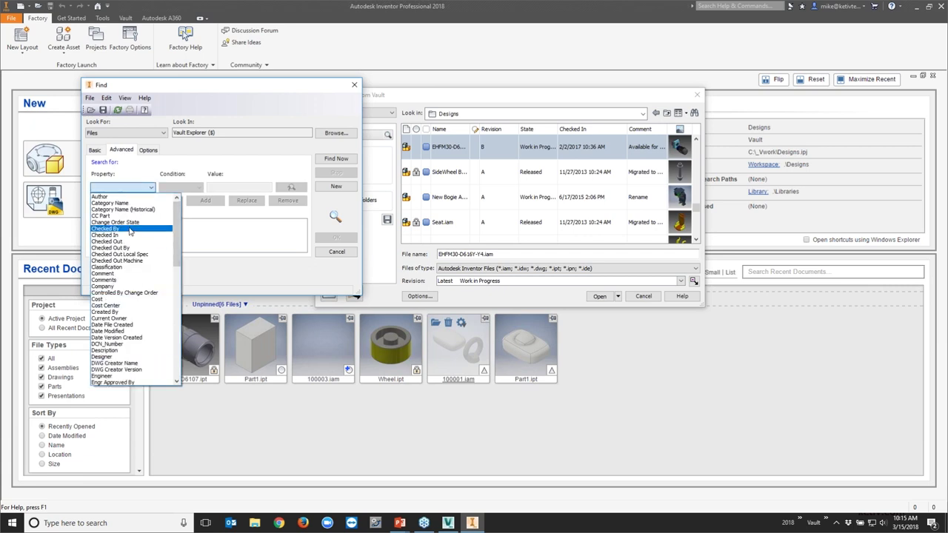
pyautogui.click(102, 196)
pyautogui.click(198, 189)
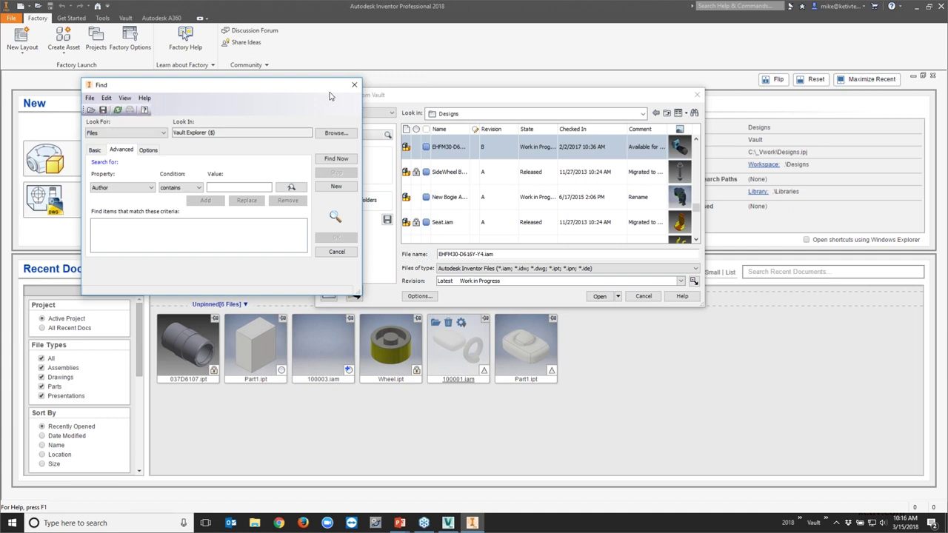
pyautogui.click(354, 84)
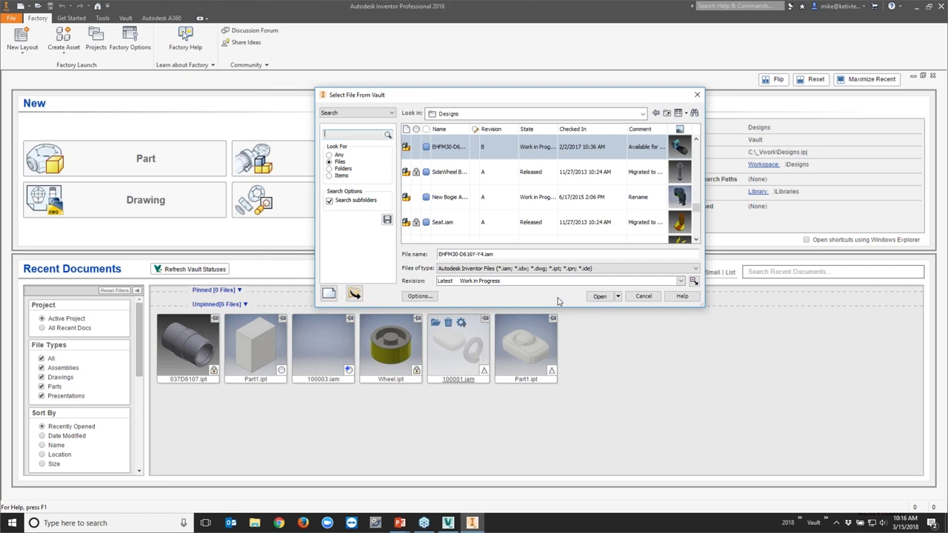
pyautogui.moveTo(456, 525)
pyautogui.click(642, 297)
# In Vault, open Mikes Project 123 and view Bogie Assy.dwg's released revision-B history
pyautogui.click(447, 523)
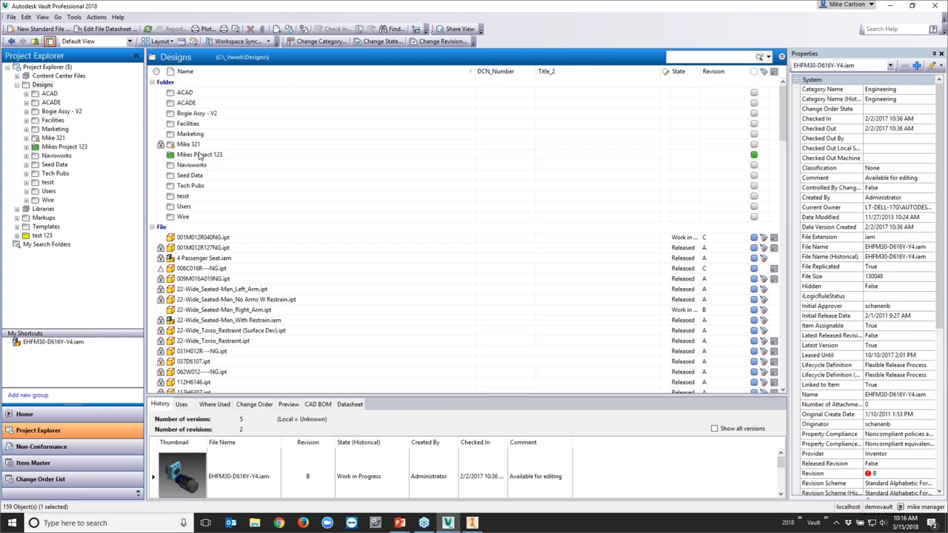
pyautogui.click(202, 155)
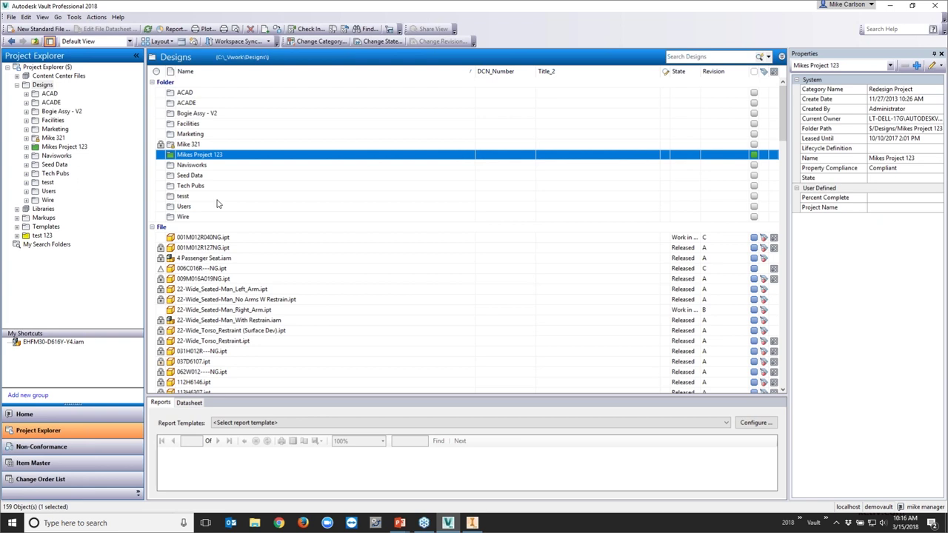
pyautogui.doubleClick(202, 156)
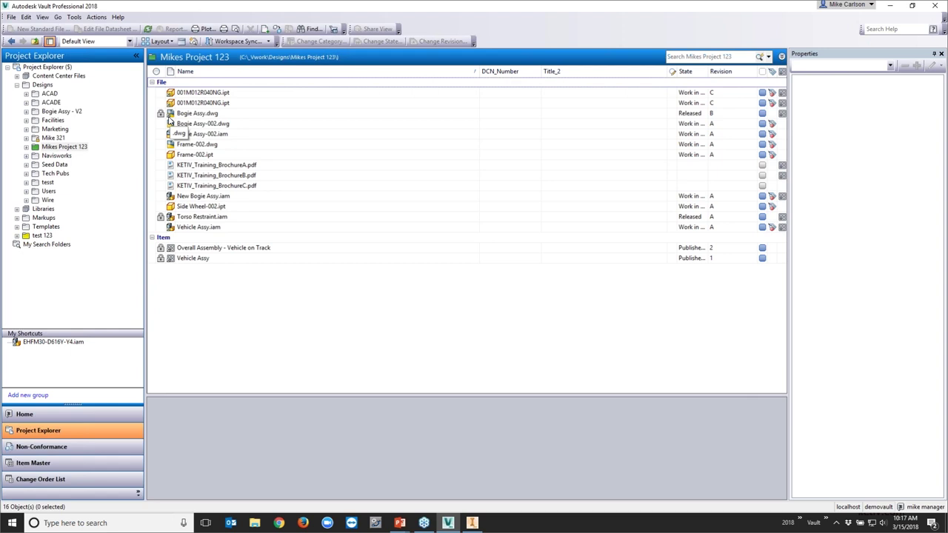
pyautogui.click(197, 115)
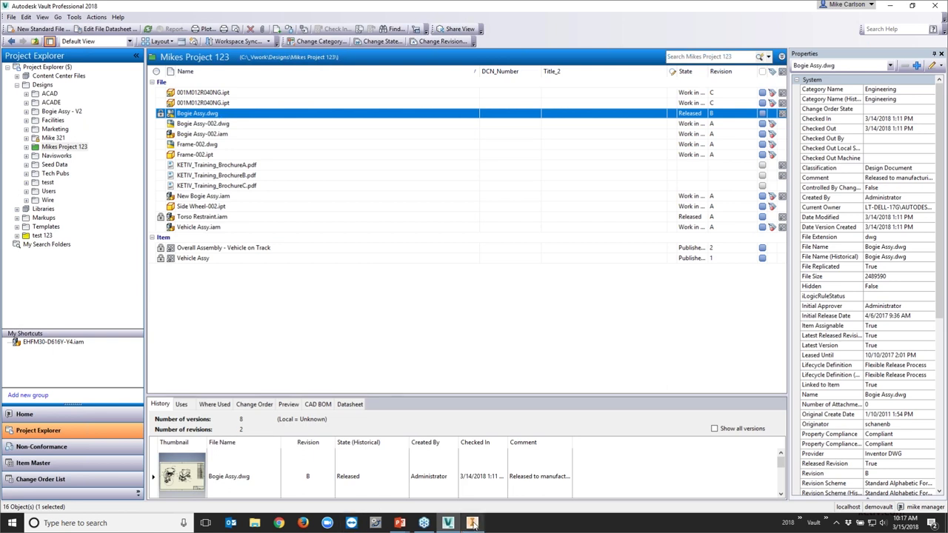
pyautogui.click(472, 523)
pyautogui.click(44, 8)
pyautogui.press('Escape')
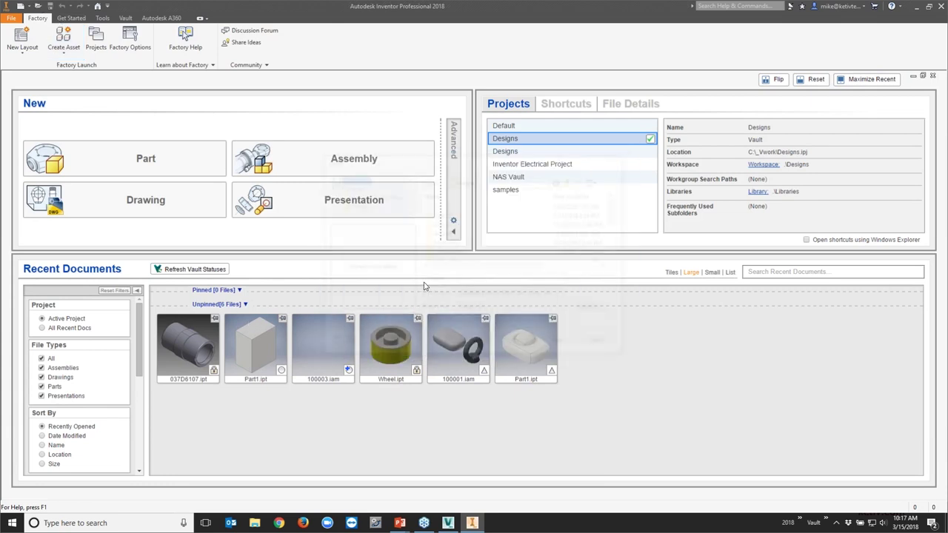
pyautogui.doubleClick(481, 194)
pyautogui.scroll(-1, 481, 204)
pyautogui.doubleClick(456, 221)
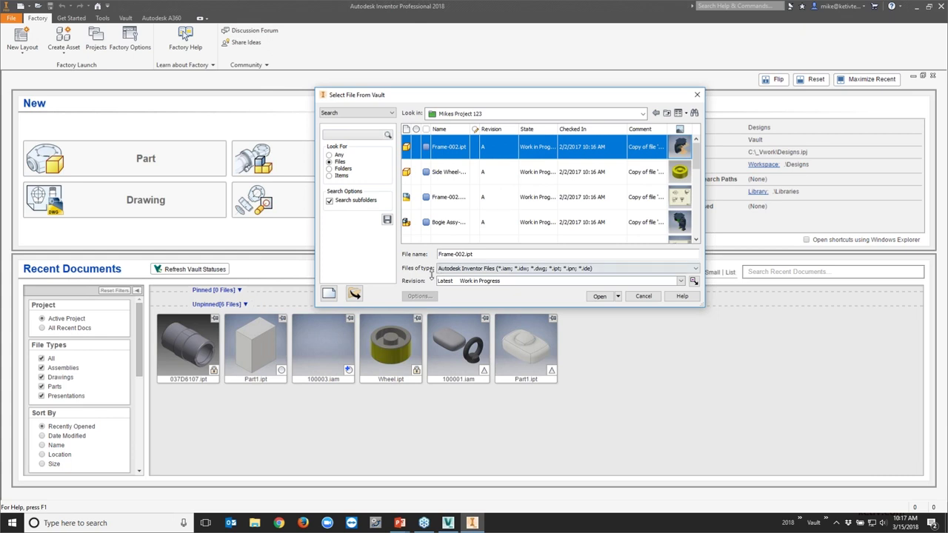
pyautogui.click(640, 296)
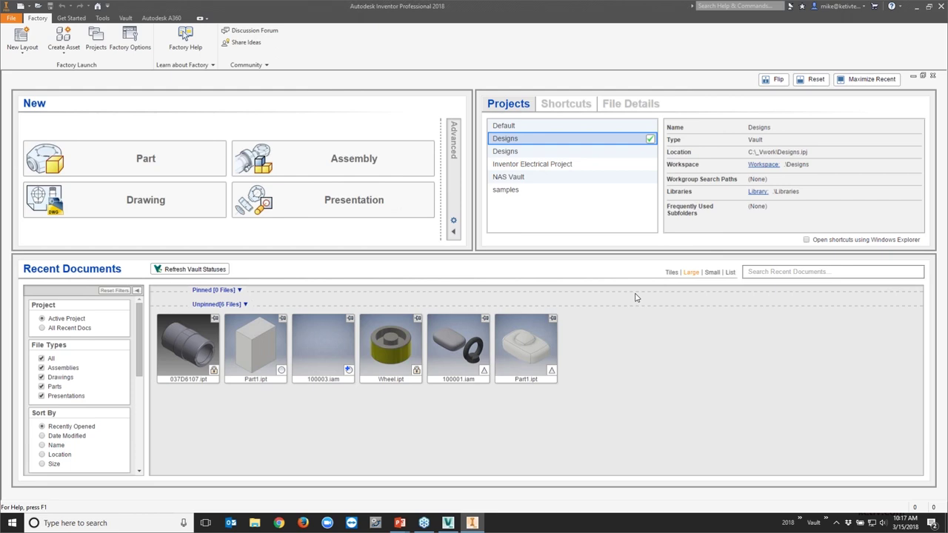
pyautogui.click(916, 7)
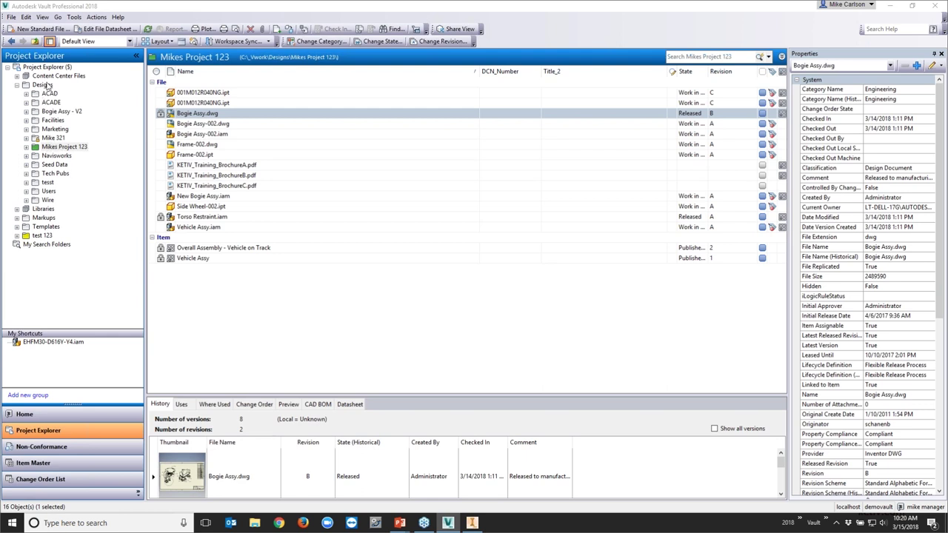
# Review Mike 321's security permissions in its Details dialog twice, closing without changes
pyautogui.click(47, 85)
pyautogui.rightClick(194, 146)
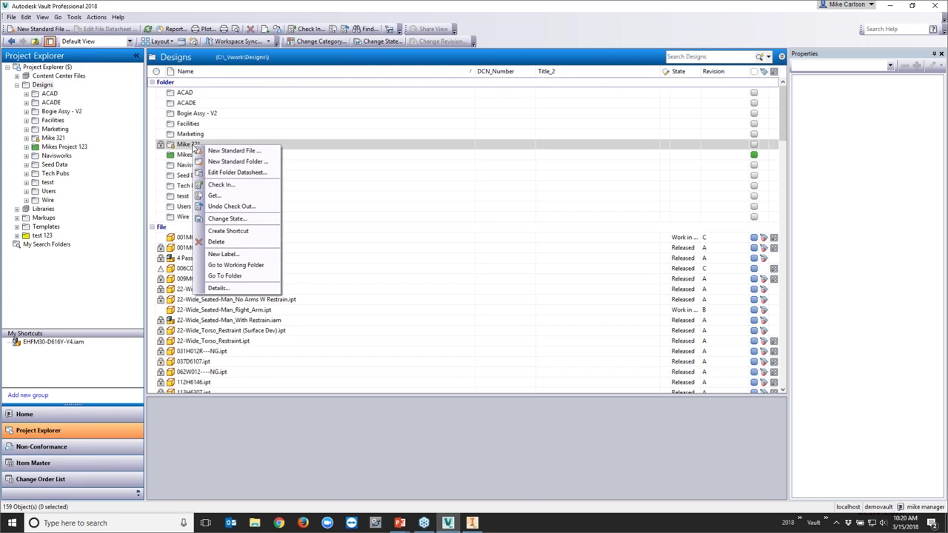
pyautogui.click(189, 145)
pyautogui.rightClick(186, 143)
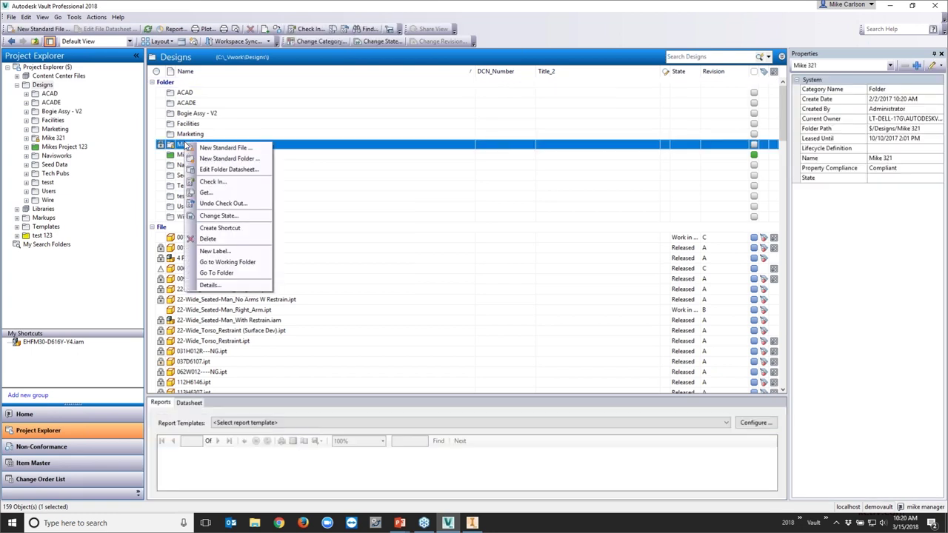
pyautogui.click(210, 285)
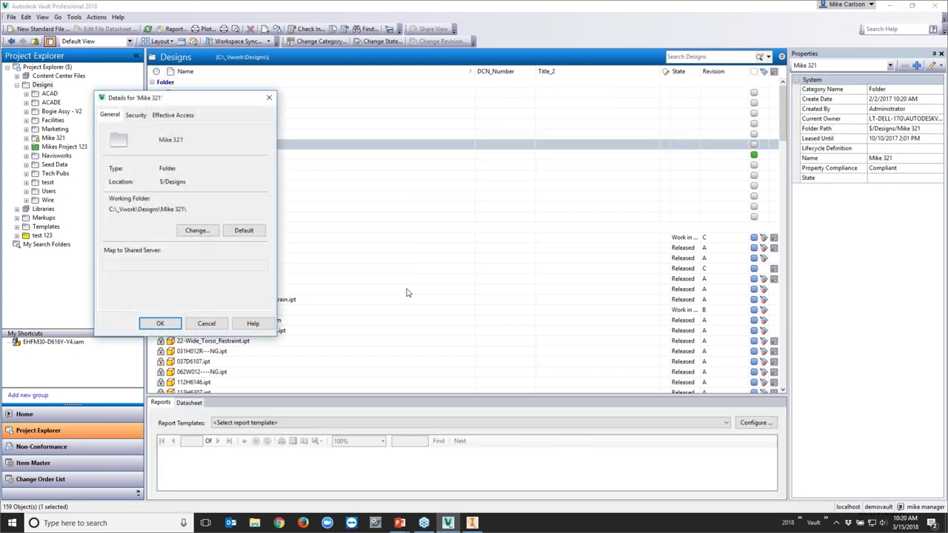
pyautogui.click(319, 91)
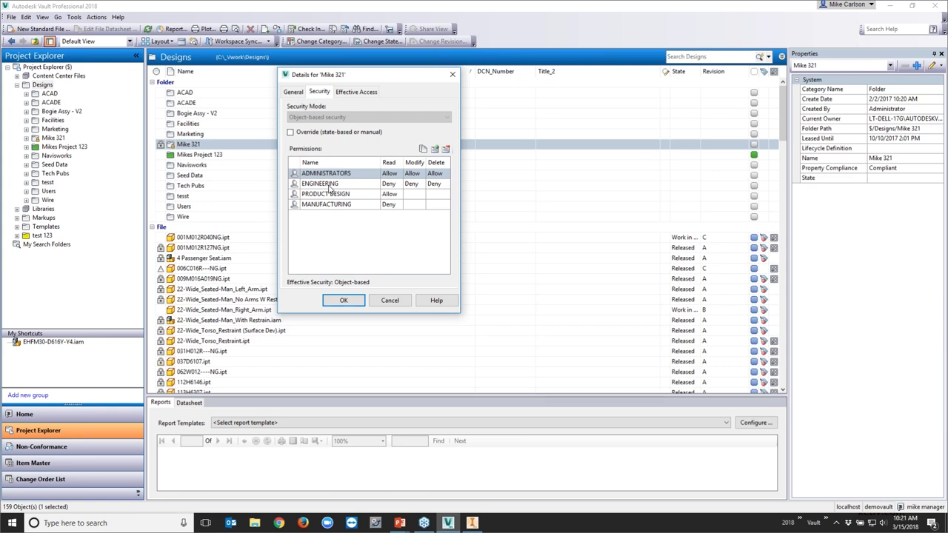
pyautogui.click(390, 302)
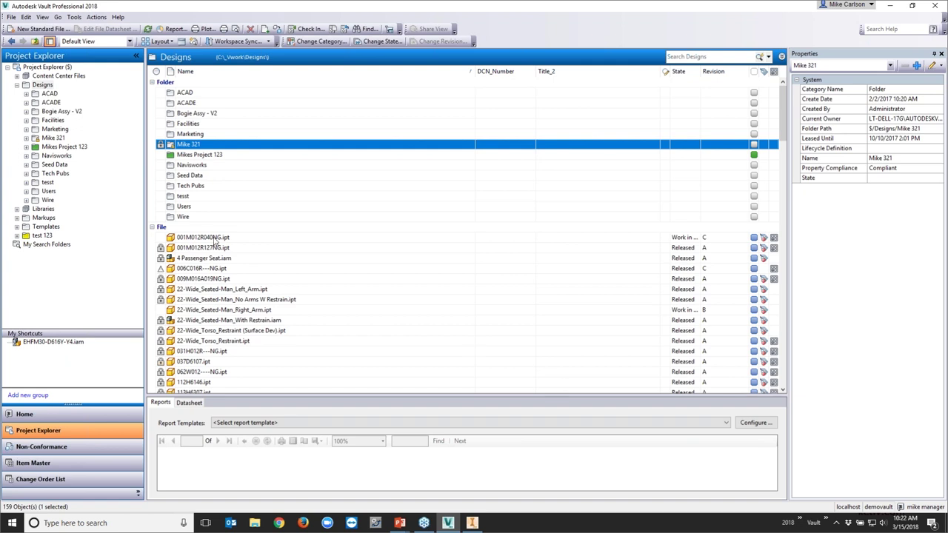
pyautogui.rightClick(185, 147)
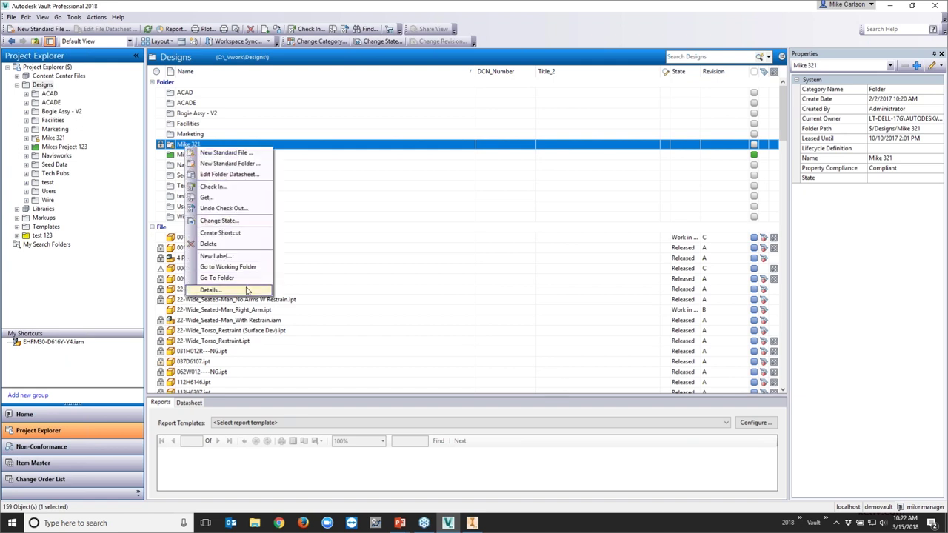
pyautogui.click(215, 289)
pyautogui.click(59, 38)
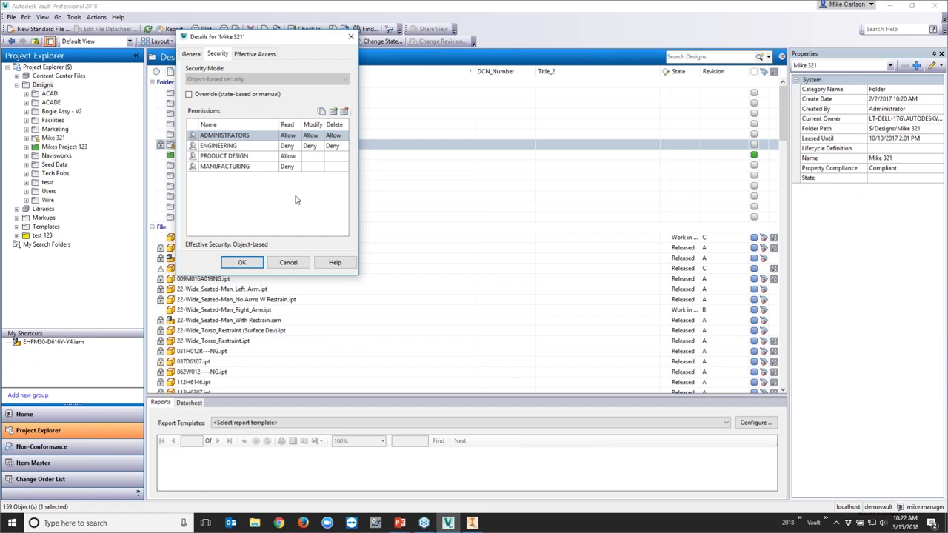
pyautogui.click(287, 263)
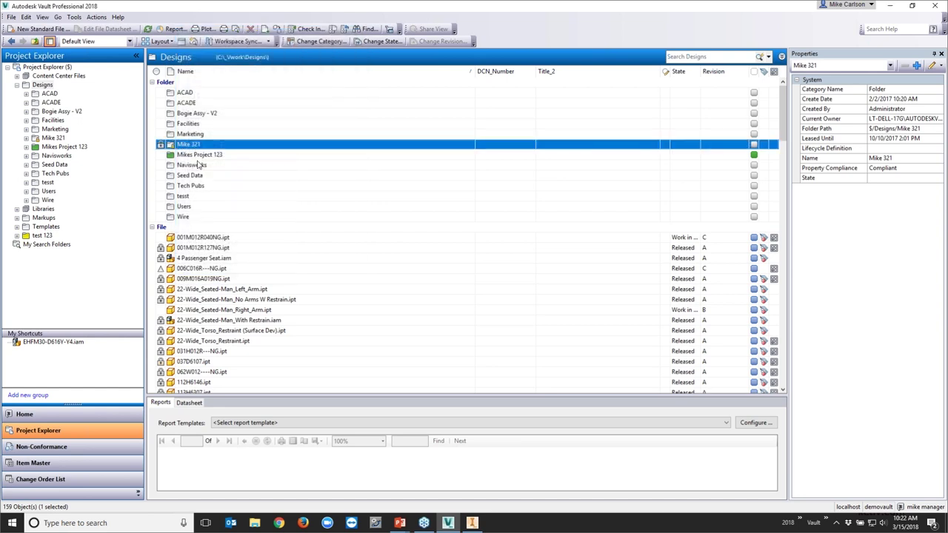
# Reopen Mike 321's Security tab, inspect the PRODUCT DESIGN and MANUFACTURING entries, then close it
pyautogui.rightClick(196, 146)
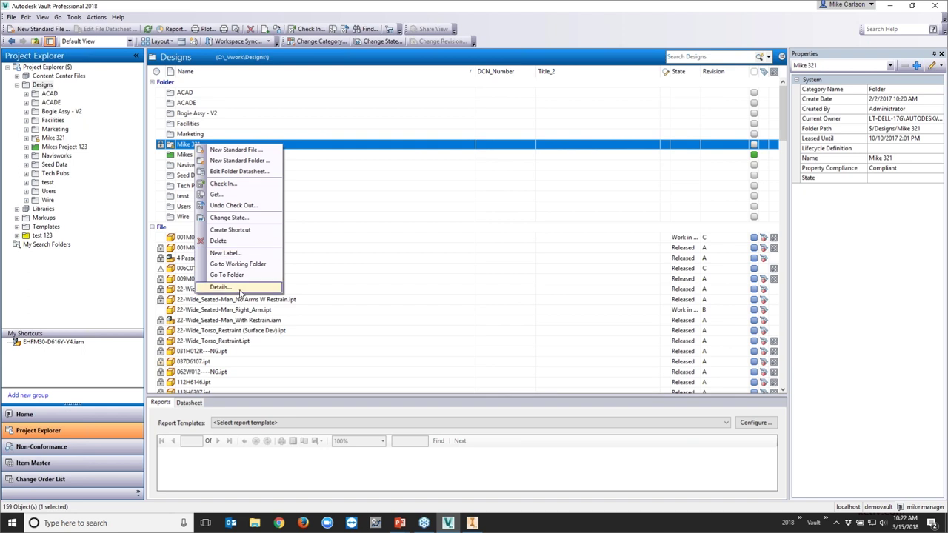
pyautogui.click(222, 286)
pyautogui.click(71, 51)
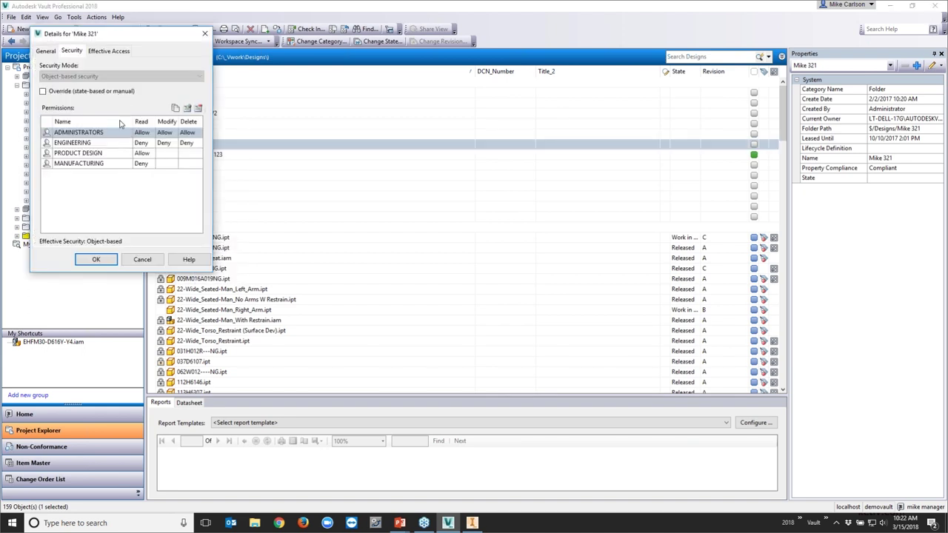
pyautogui.click(125, 154)
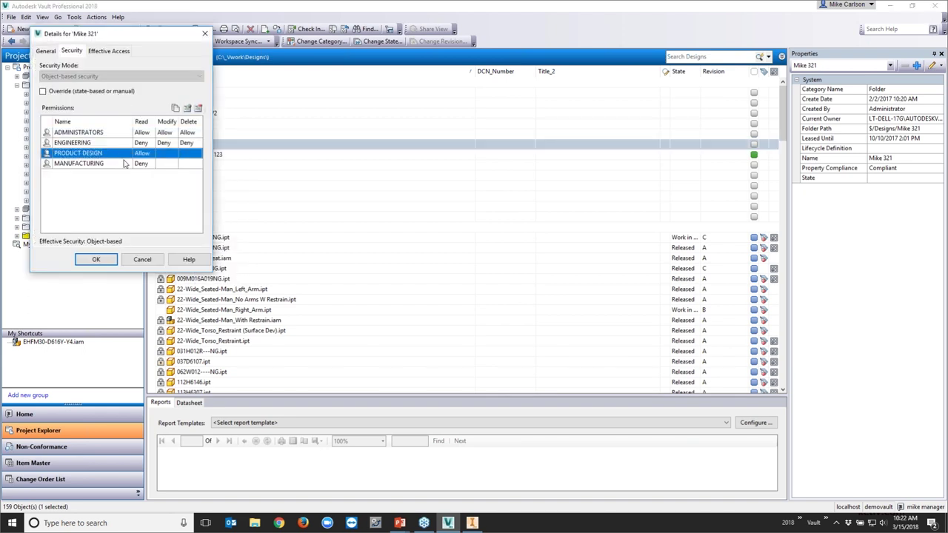
pyautogui.click(124, 164)
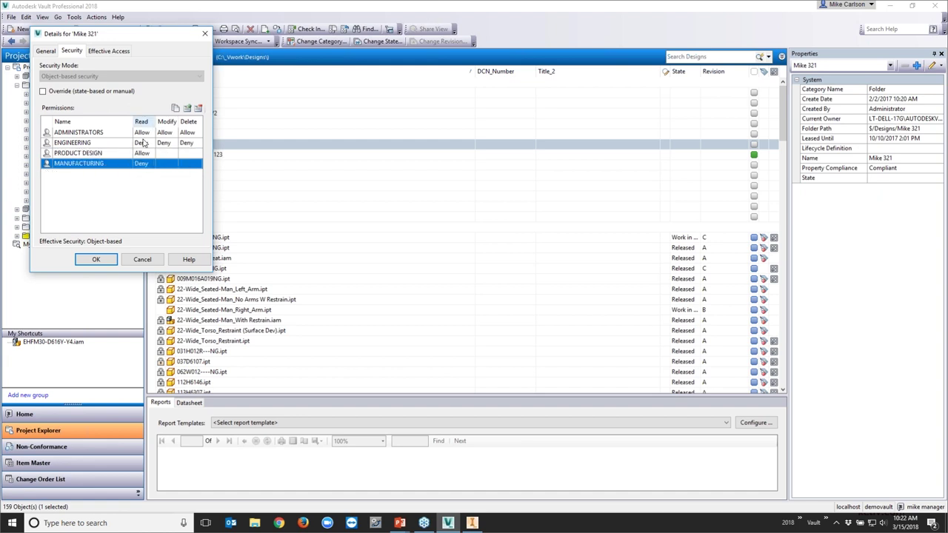
pyautogui.click(117, 153)
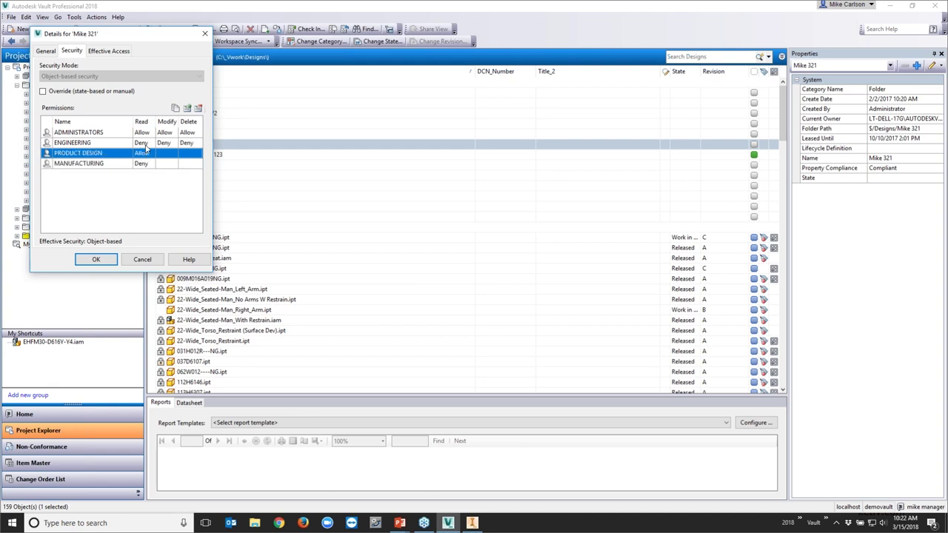
pyautogui.click(204, 34)
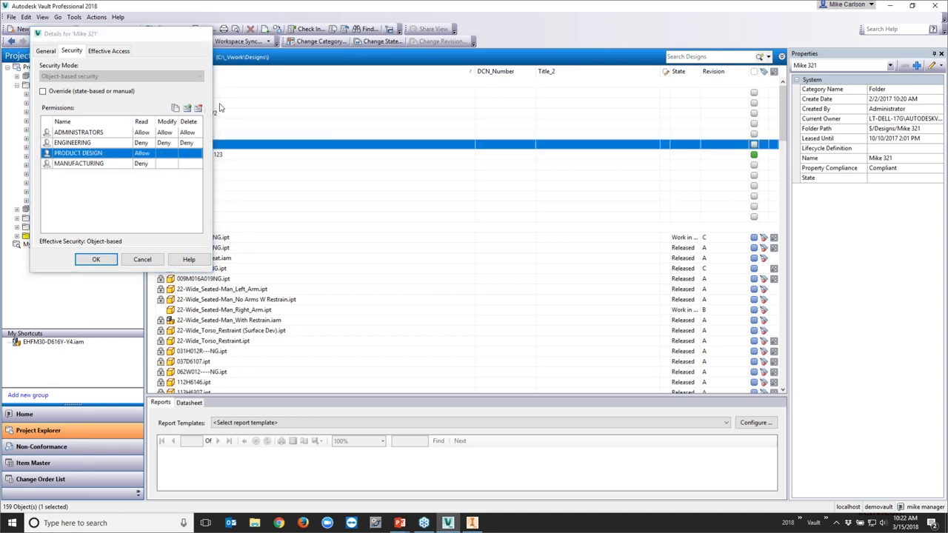
pyautogui.click(12, 16)
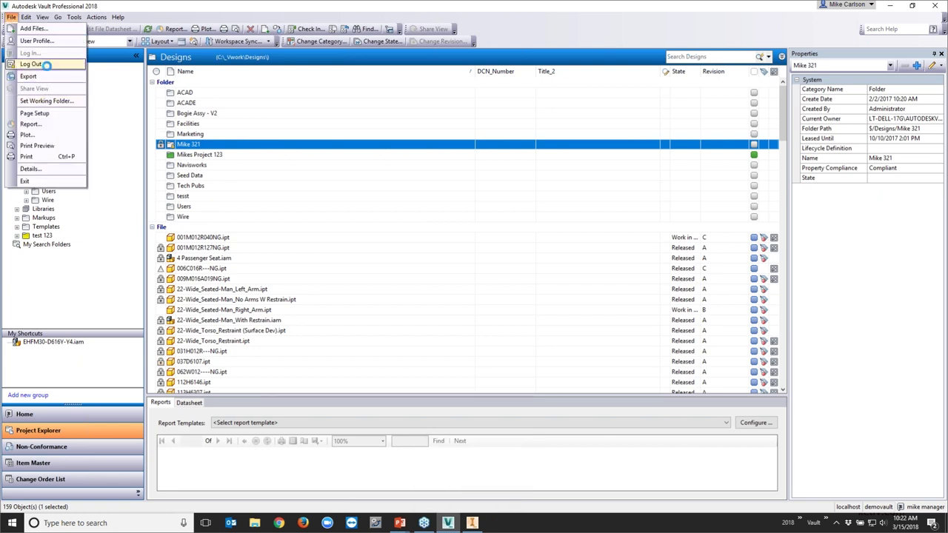
# Log out and sign back in with the reviewer's user name
pyautogui.click(31, 64)
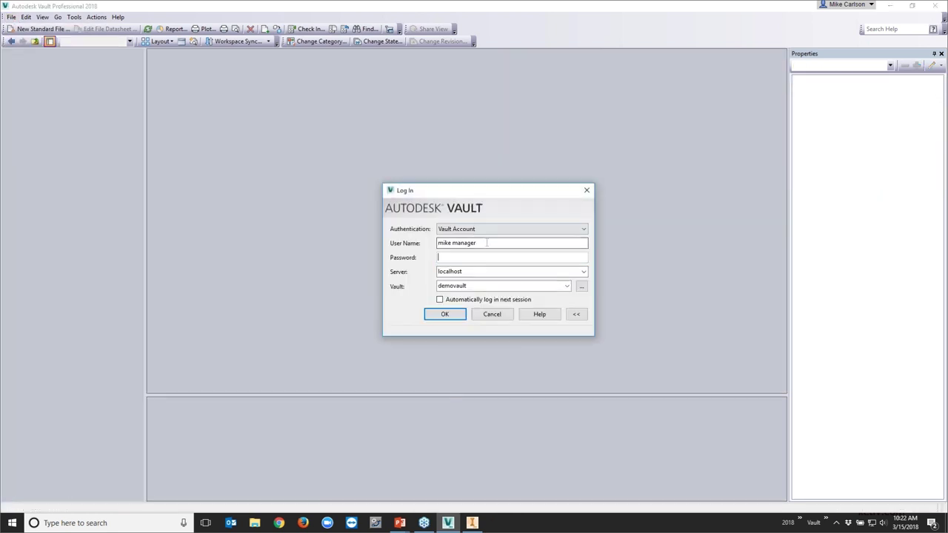
pyautogui.write('ron r')
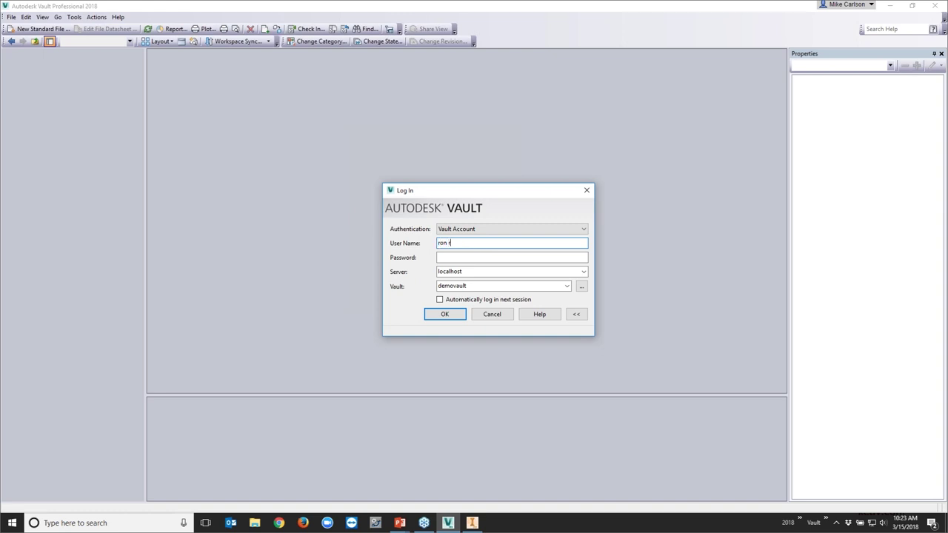
pyautogui.write('eviewer')
pyautogui.press('Return')
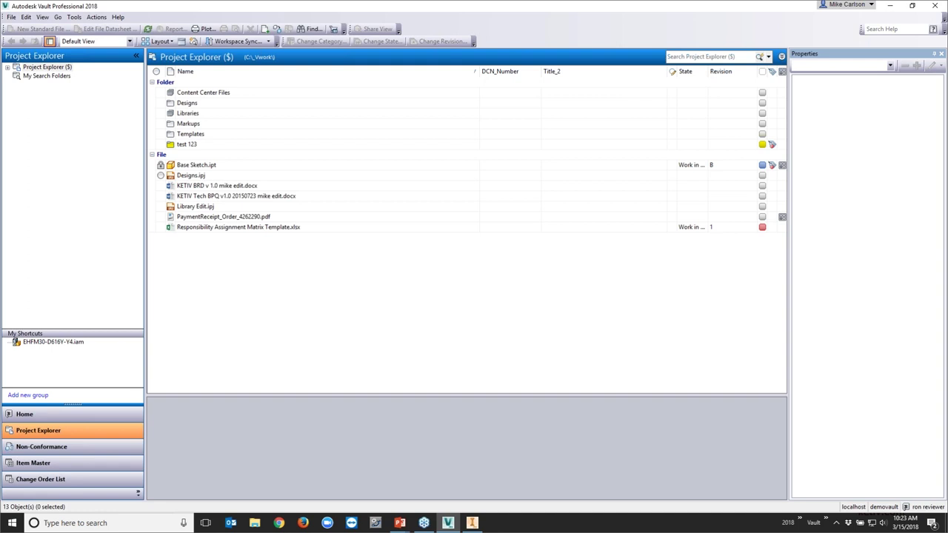
# Expand the tree and open Designs to confirm Mike 321 is hidden from the reviewer
pyautogui.click(10, 71)
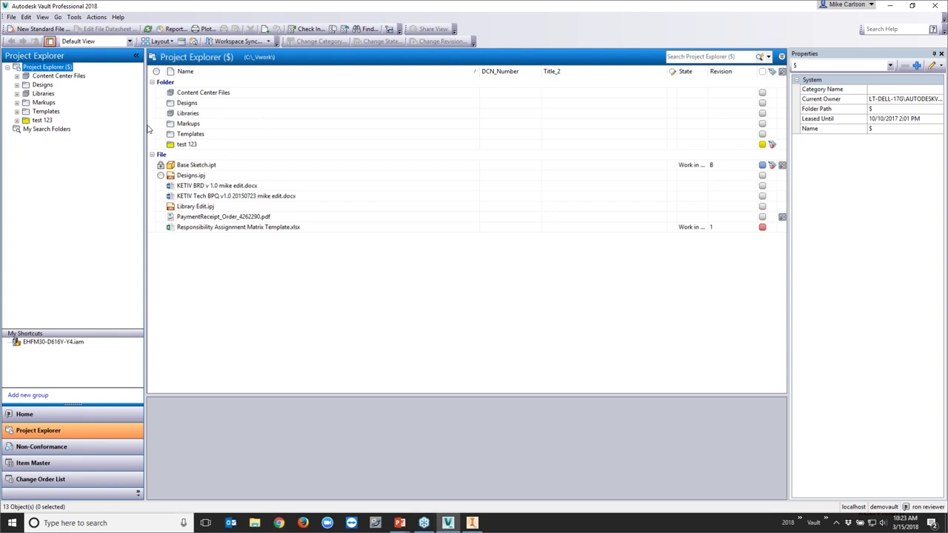
pyautogui.doubleClick(188, 103)
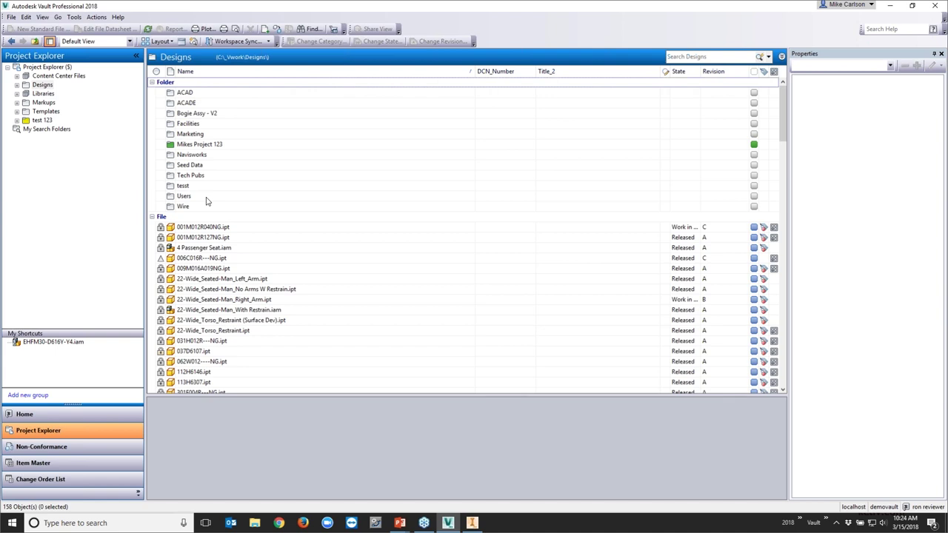
pyautogui.click(12, 17)
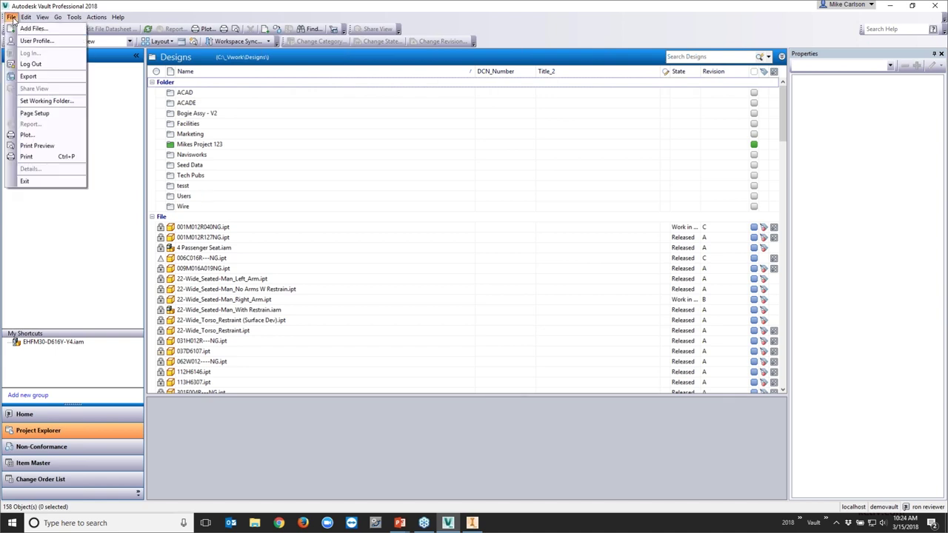
# Log the reviewer out and sign back in with the manager's user name
pyautogui.click(33, 64)
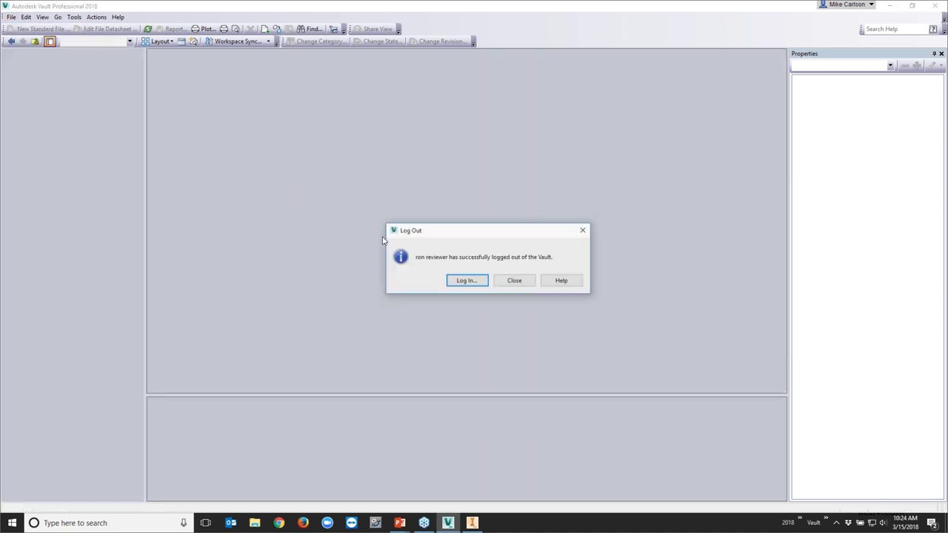
pyautogui.click(467, 281)
pyautogui.moveTo(481, 243); pyautogui.dragTo(414, 246)
pyautogui.press('Return')
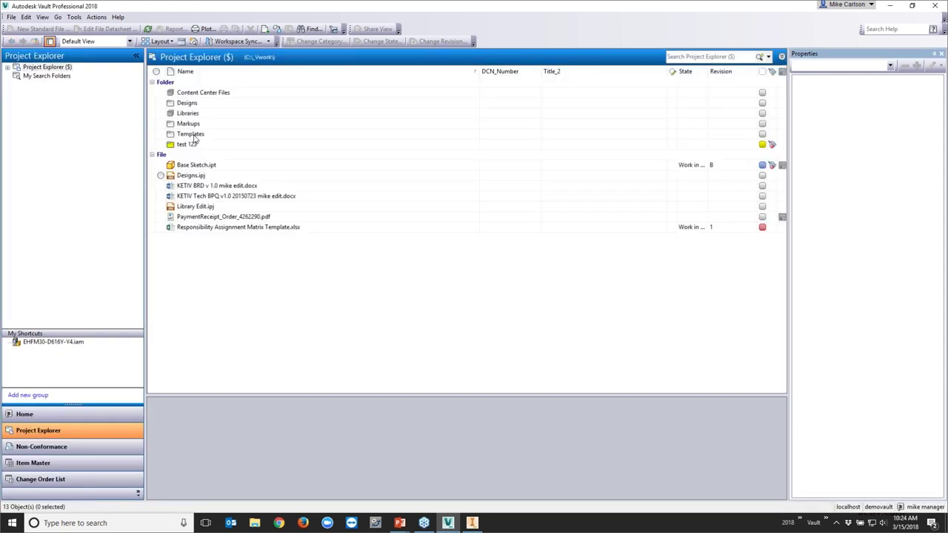
# Open Mike 321's Security details: ENGINEERING and MANUFACTURING denied, PRODUCT DESIGN read-allowed
pyautogui.doubleClick(187, 103)
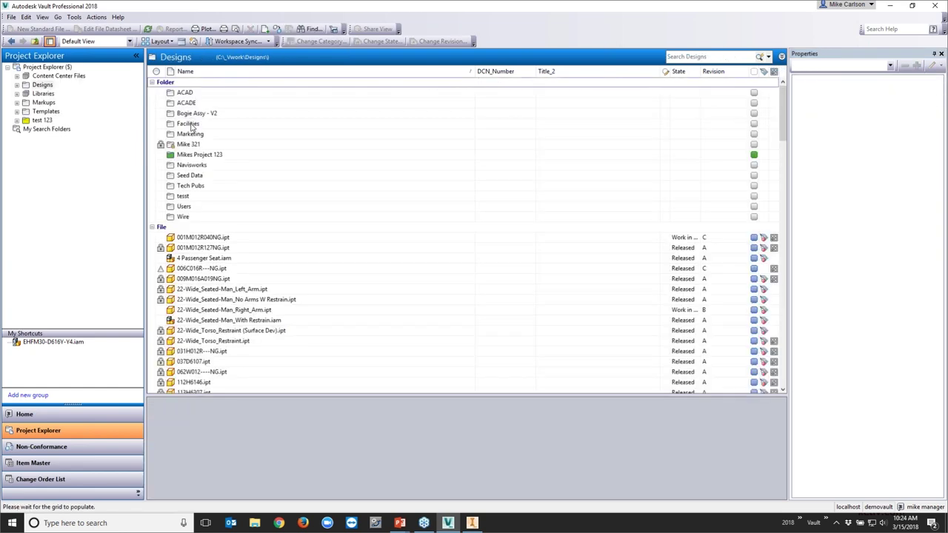
pyautogui.click(190, 145)
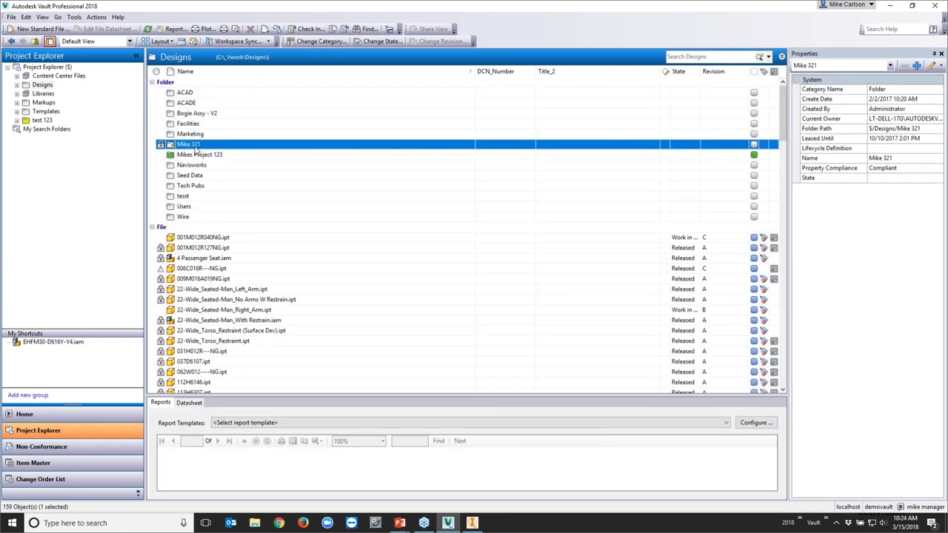
pyautogui.rightClick(196, 150)
pyautogui.click(222, 292)
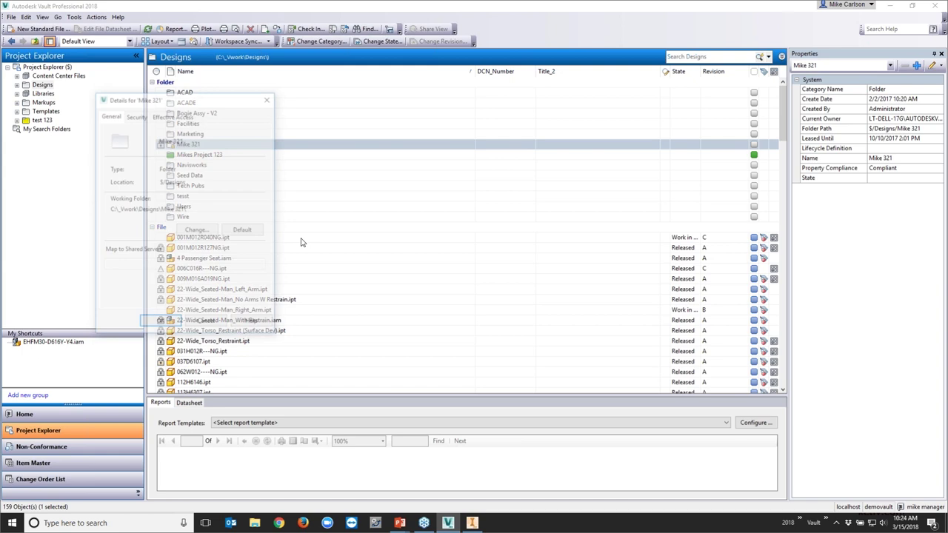
pyautogui.click(135, 116)
pyautogui.moveTo(211, 97); pyautogui.dragTo(322, 61)
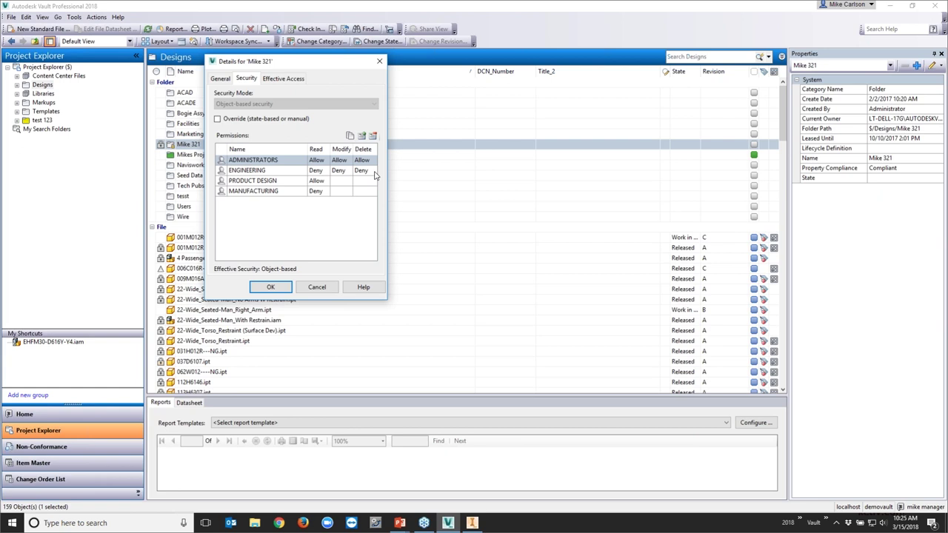
pyautogui.click(270, 174)
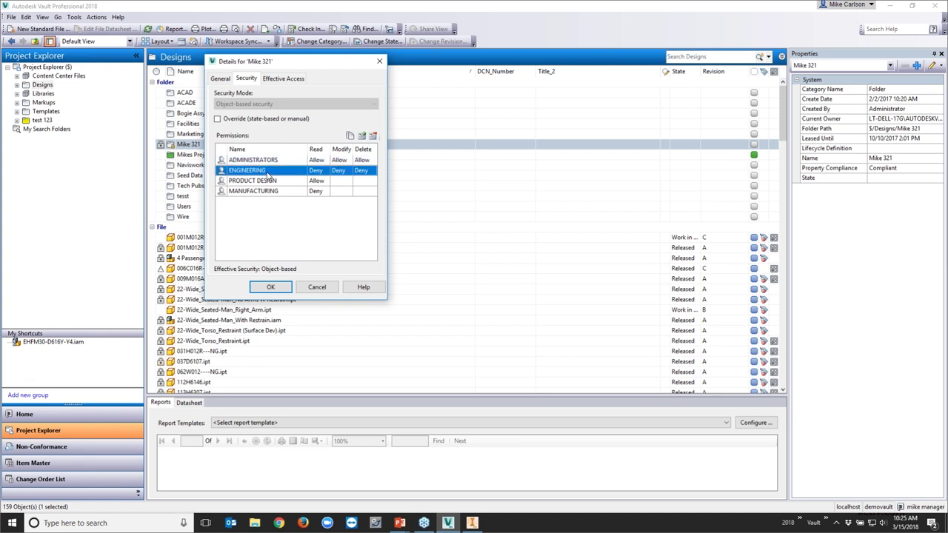
# Remove the ENGINEERING, PRODUCT DESIGN and MANUFACTURING entries from Mike 321's permissions, keeping only ADMINISTRATORS
pyautogui.click(374, 137)
pyautogui.click(373, 136)
pyautogui.click(374, 136)
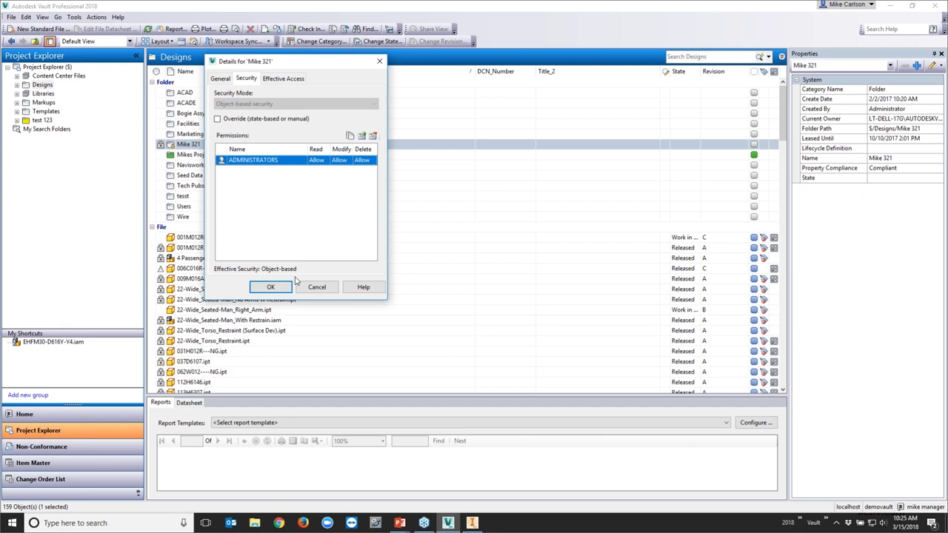
pyautogui.click(271, 287)
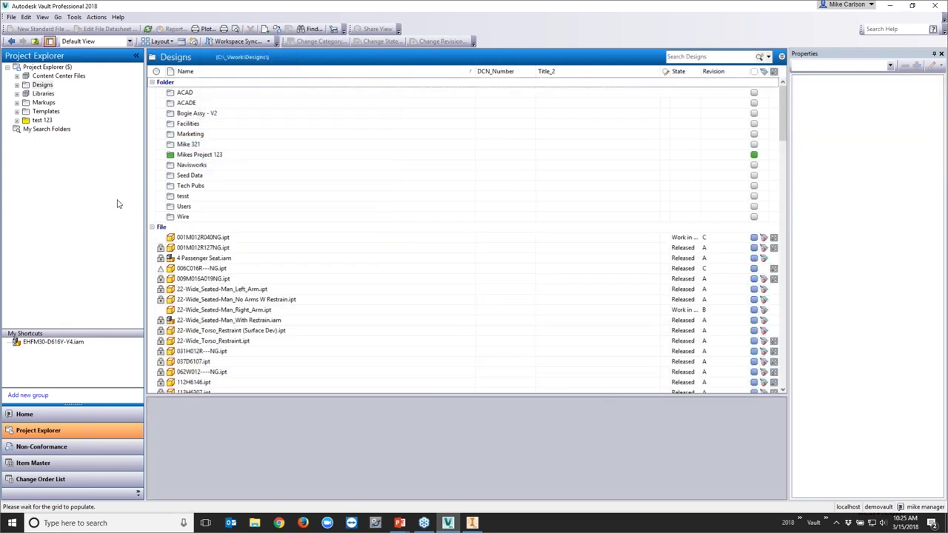
# Dismiss the system account notification and log the manager out of the vault
pyautogui.click(194, 144)
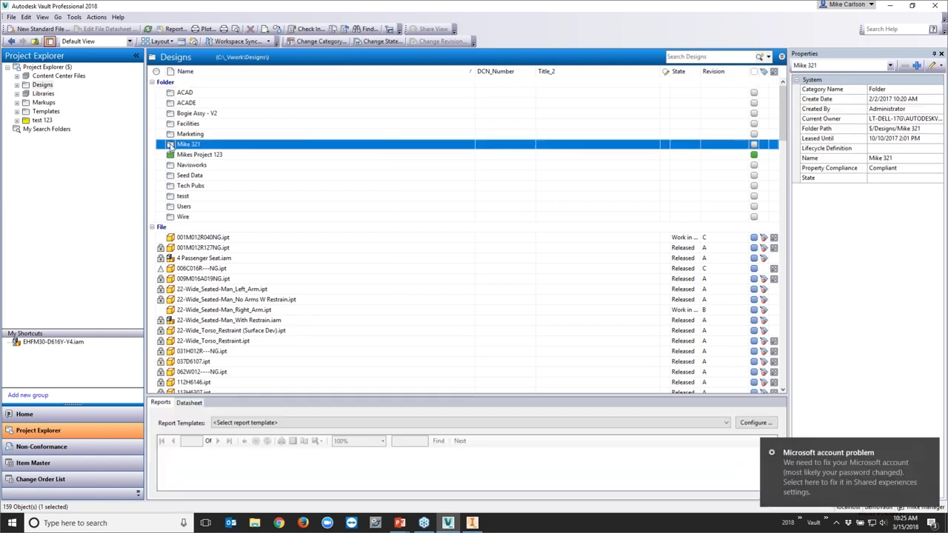
pyautogui.click(930, 450)
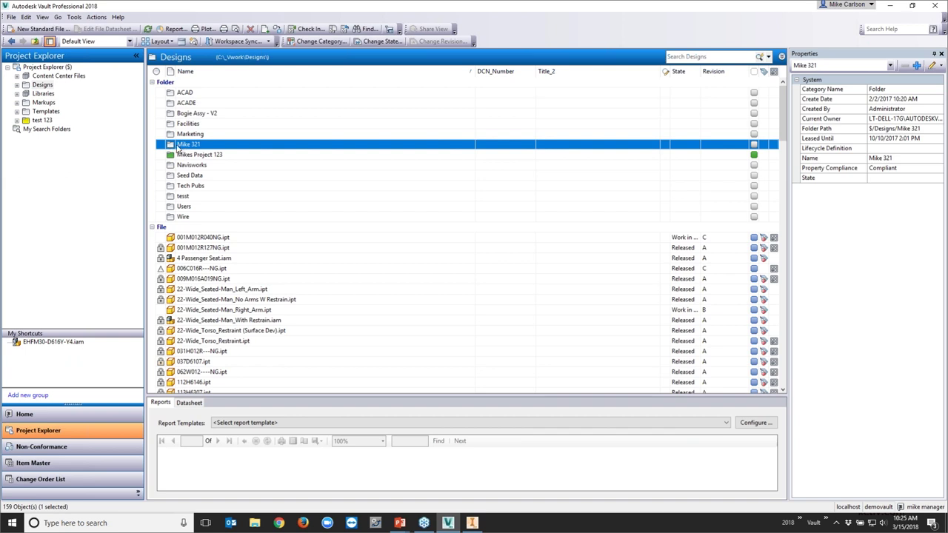
pyautogui.click(10, 17)
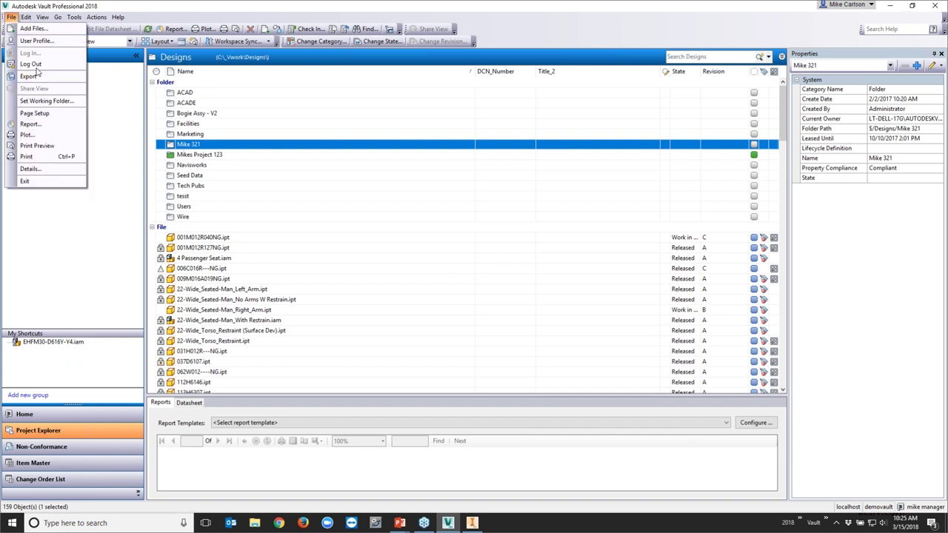
pyautogui.click(34, 68)
# Sign back in to demovault under the reviewer account and select the Designs folder
pyautogui.click(453, 283)
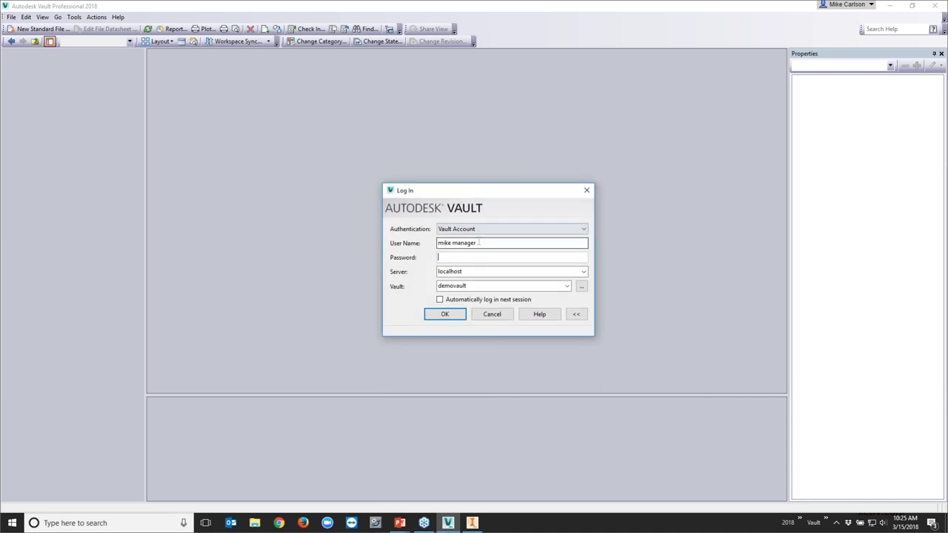
pyautogui.write('ron revie')
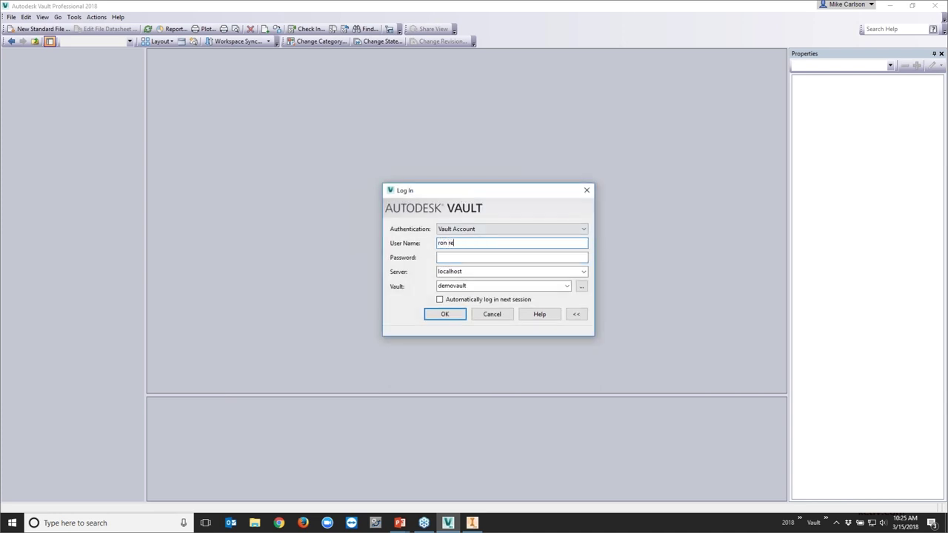
pyautogui.write('wer')
pyautogui.press('Return')
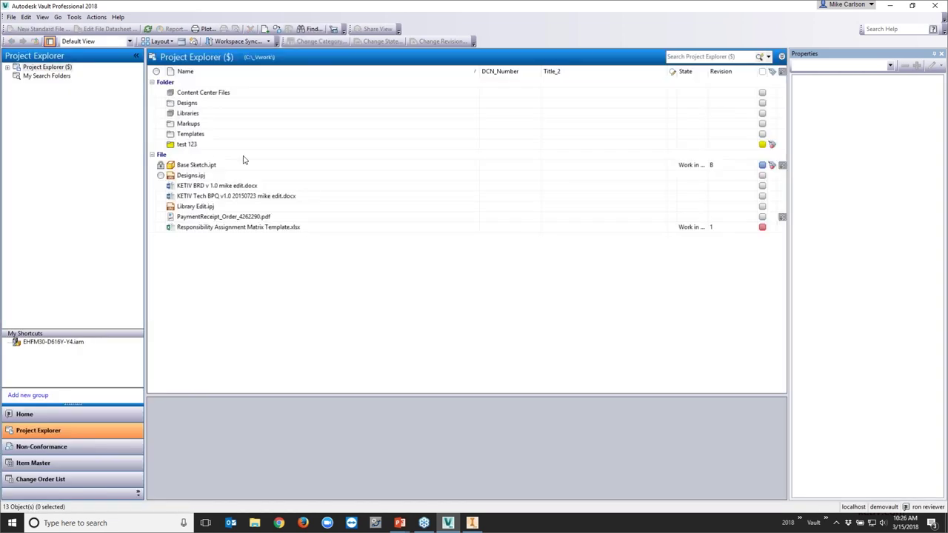
pyautogui.click(198, 103)
# Open the Designs folder as the reviewer, confirming its 158 objects include no Mike 321 folder
pyautogui.doubleClick(198, 103)
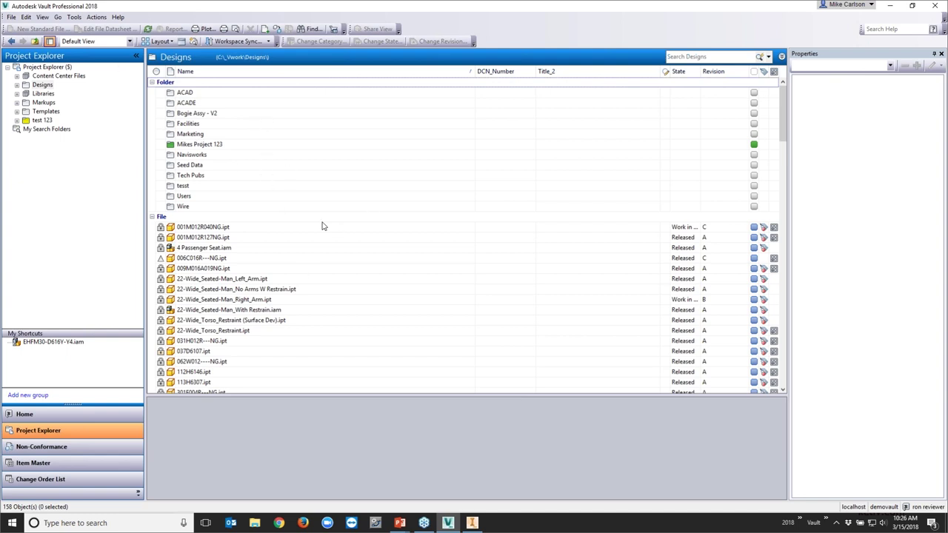
pyautogui.click(74, 18)
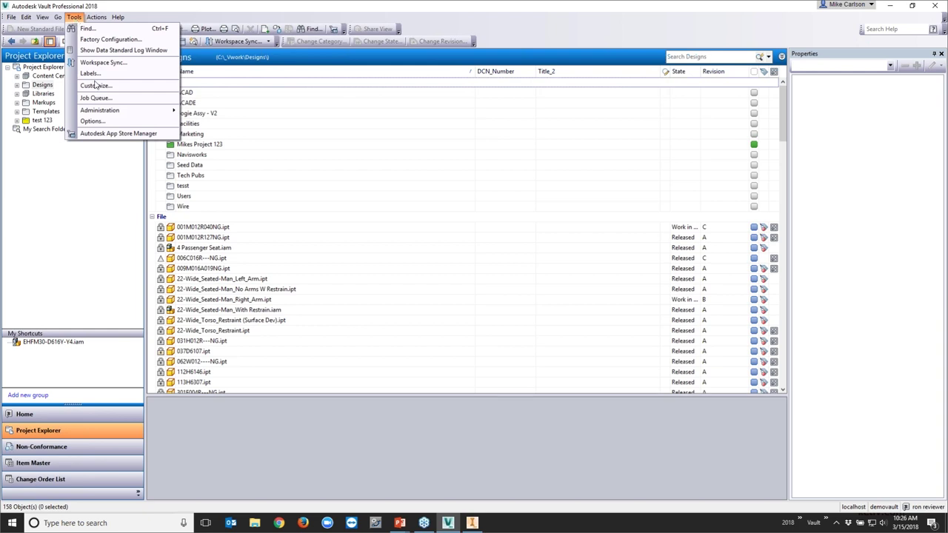
# Try viewing the For Review state's security in the Basic Release Process lifecycle via Vault Settings
pyautogui.moveTo(111, 109)
pyautogui.click(214, 111)
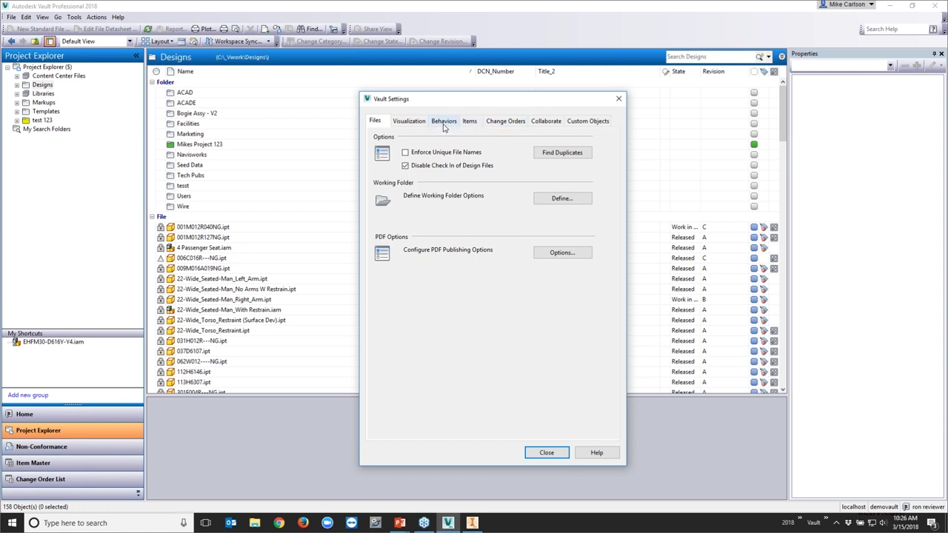
pyautogui.click(445, 123)
pyautogui.click(561, 152)
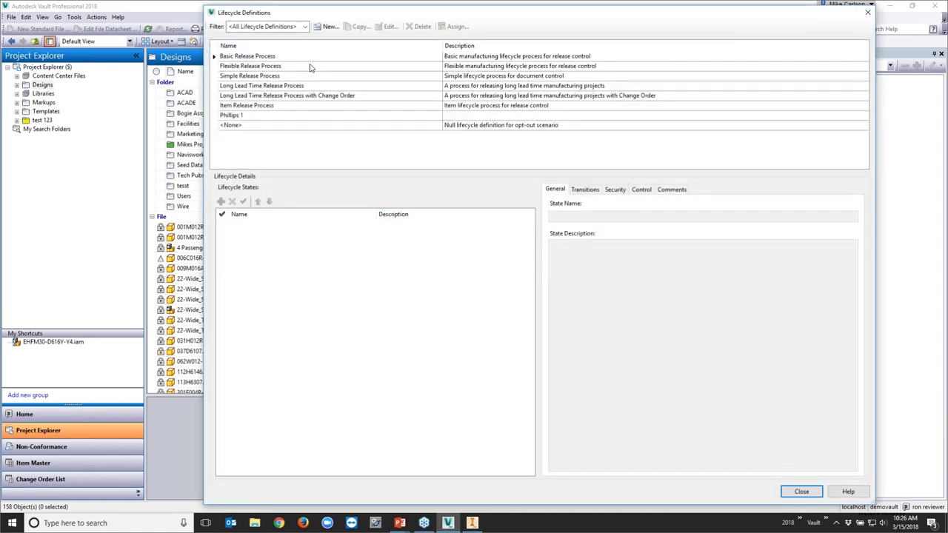
pyautogui.click(311, 59)
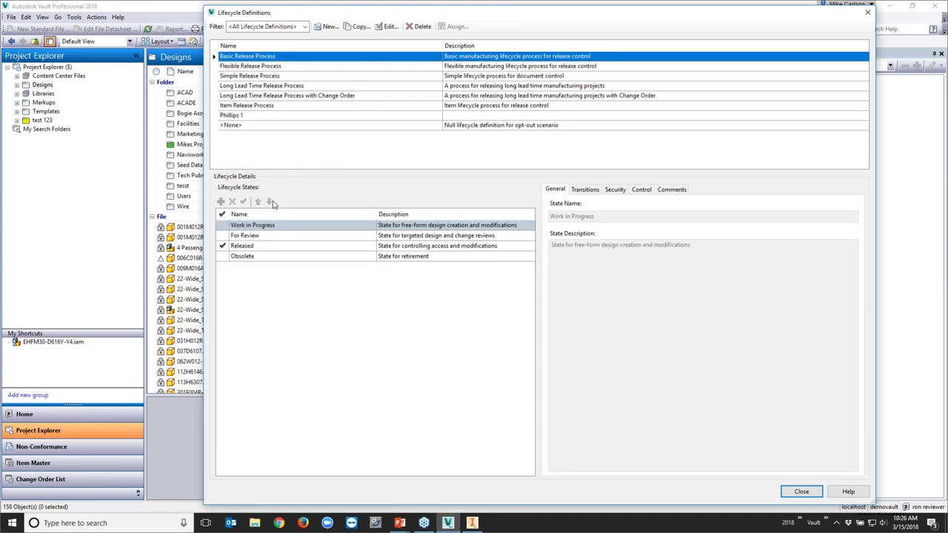
pyautogui.click(386, 27)
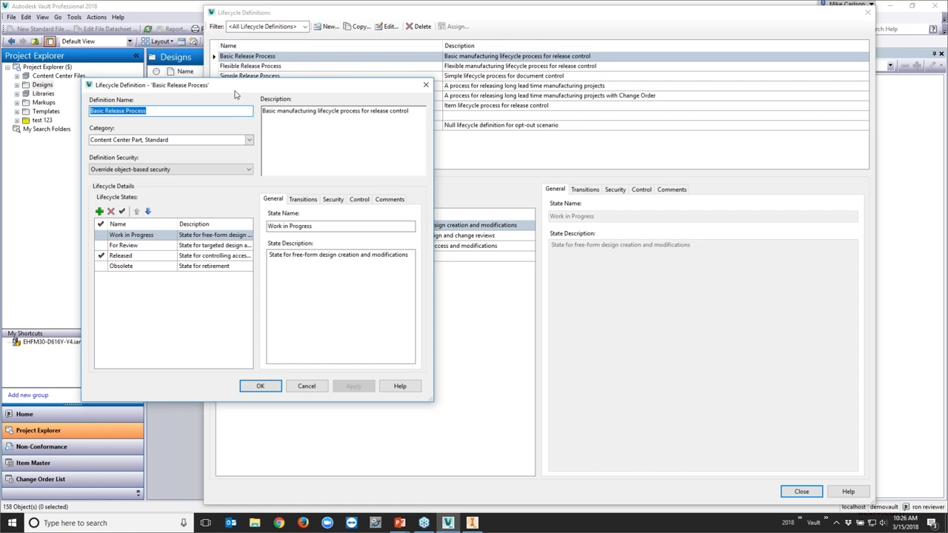
pyautogui.click(357, 202)
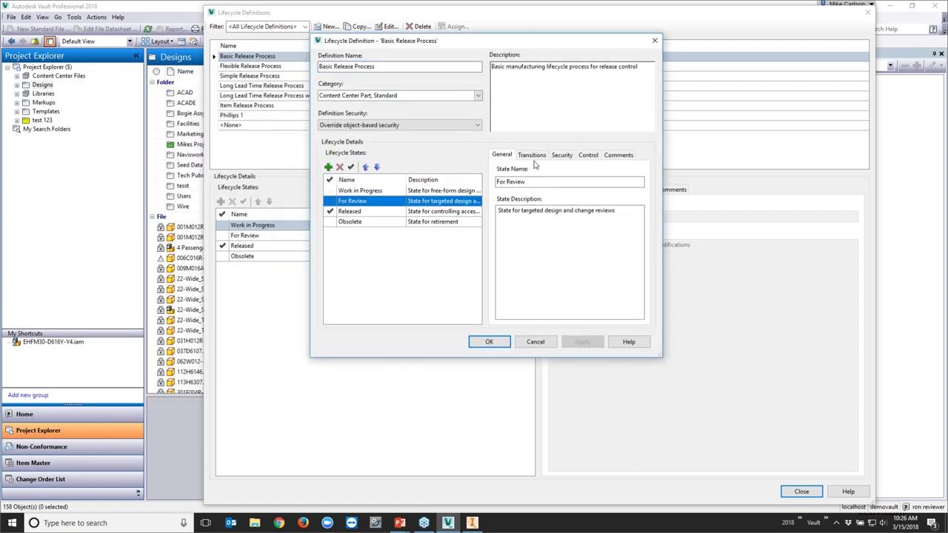
pyautogui.click(562, 155)
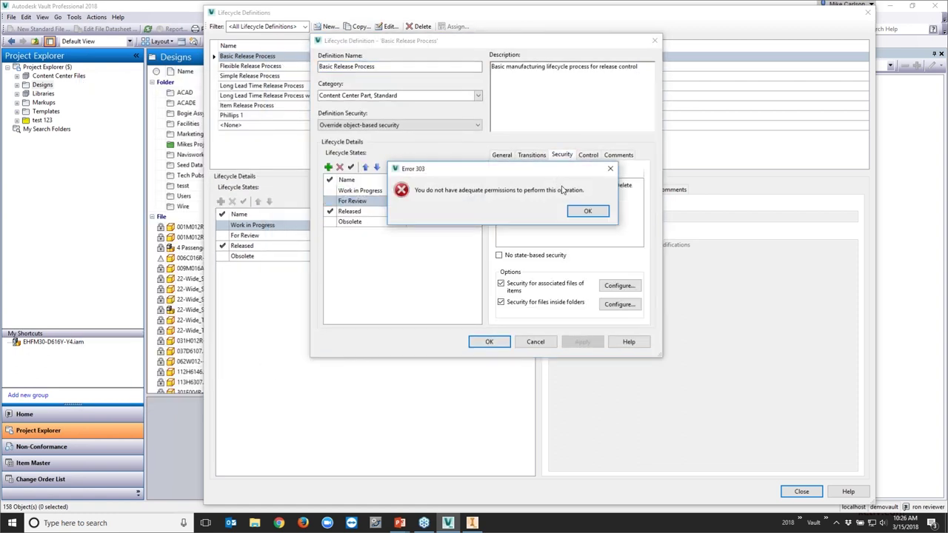
# Dismiss the Error 303 permission message, close the lifecycle and settings dialogs, and log out
pyautogui.click(585, 211)
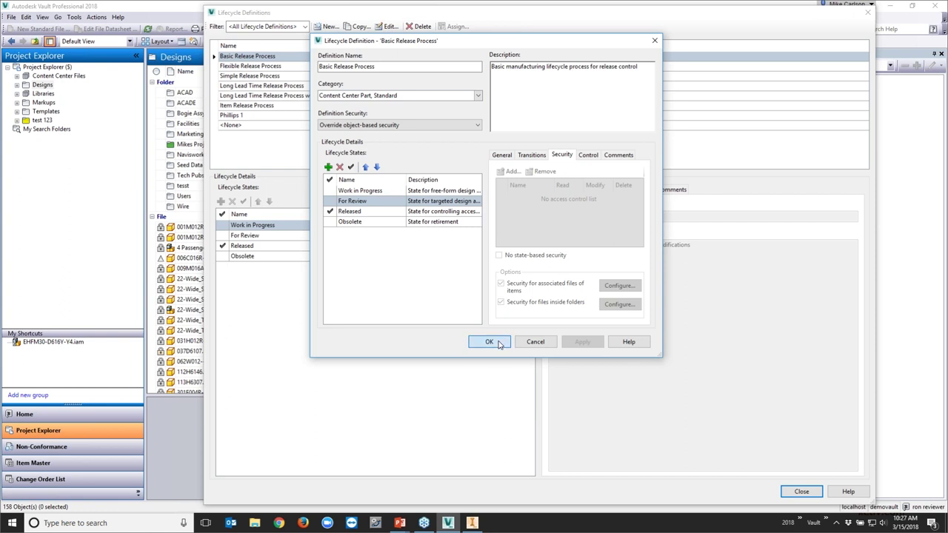
pyautogui.click(495, 341)
pyautogui.click(799, 491)
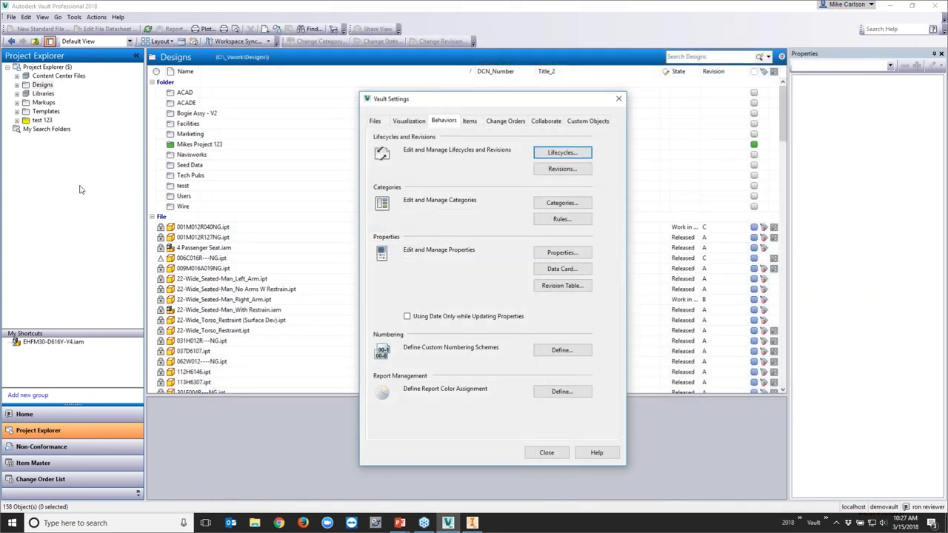
pyautogui.click(546, 452)
pyautogui.click(11, 17)
pyautogui.click(30, 63)
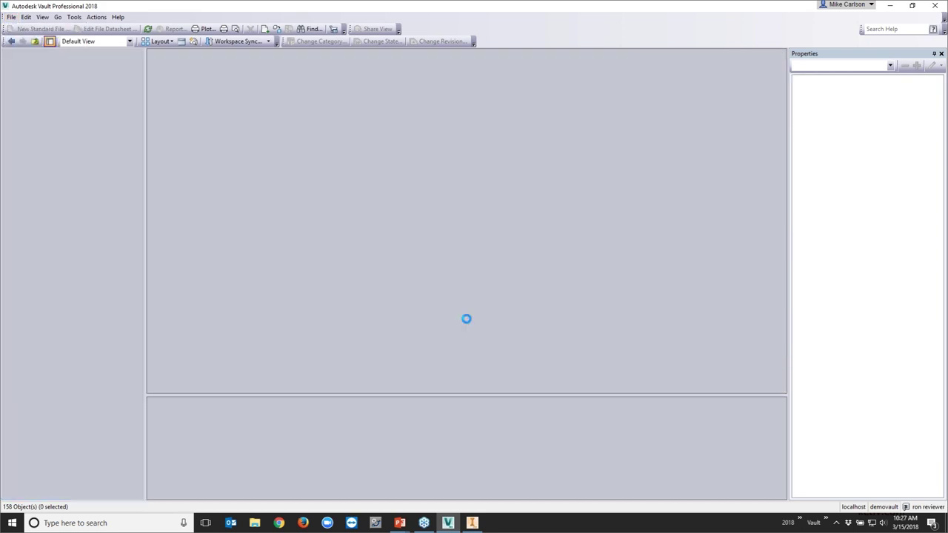
# Sign back in to the vault under the manager account
pyautogui.click(466, 281)
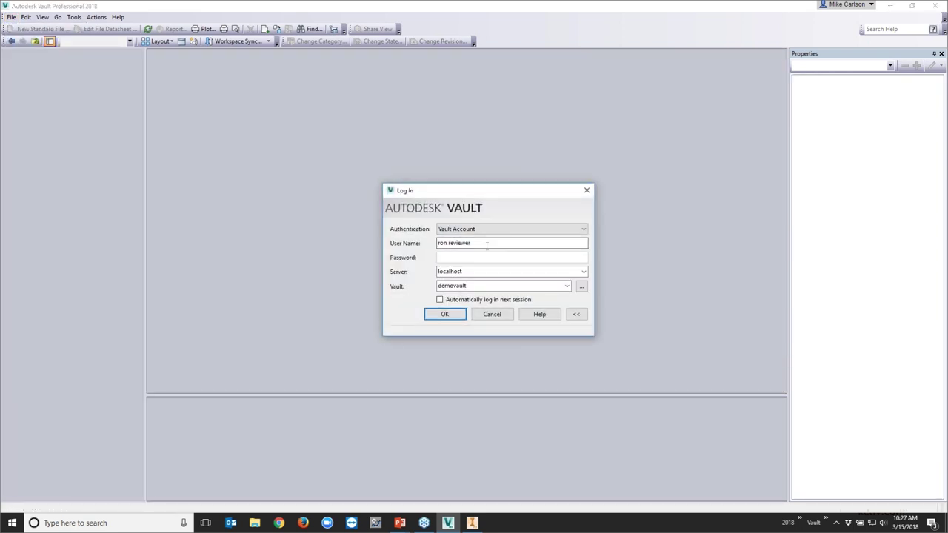
pyautogui.write('mike manager')
pyautogui.press('Return')
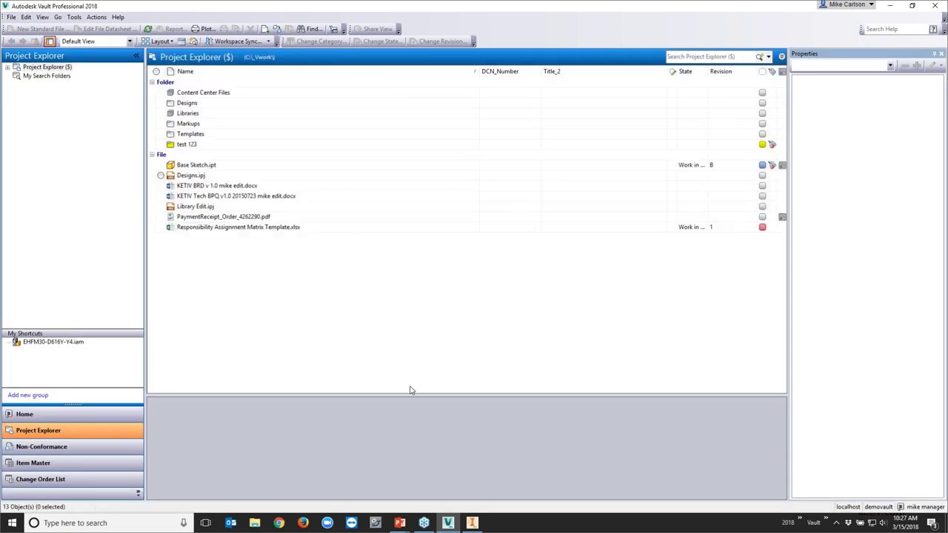
# Open the Basic Release Process lifecycle for editing from Vault Settings' Behaviors lifecycles
pyautogui.click(74, 16)
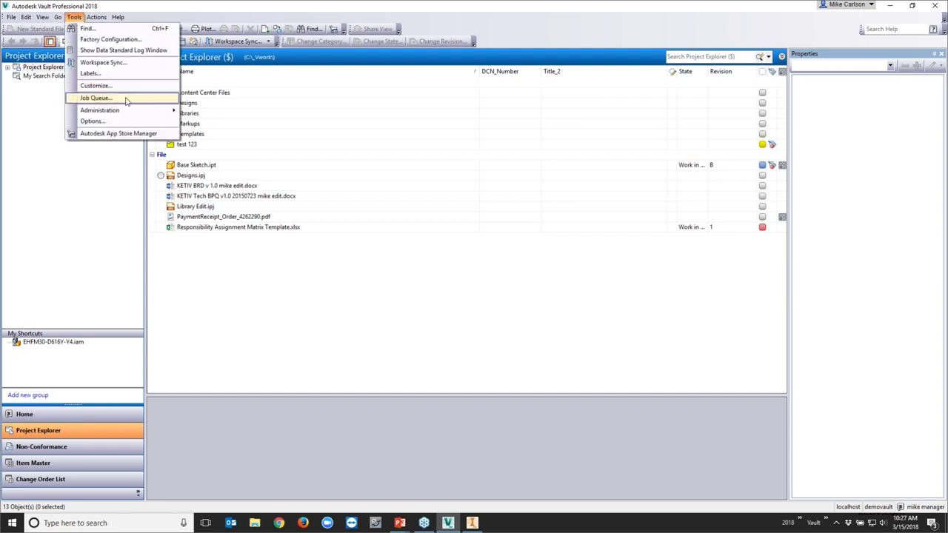
pyautogui.moveTo(132, 111)
pyautogui.click(206, 111)
pyautogui.click(444, 120)
pyautogui.click(555, 155)
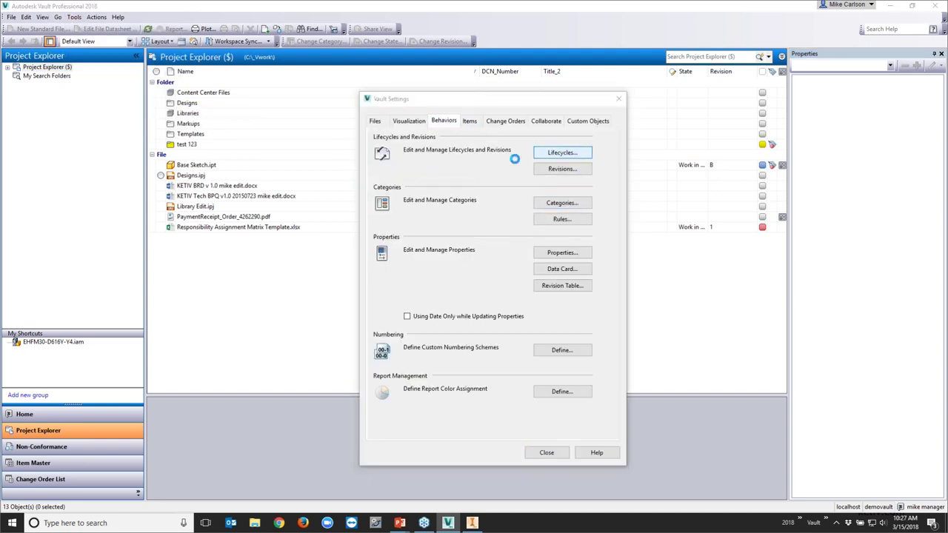
pyautogui.click(287, 57)
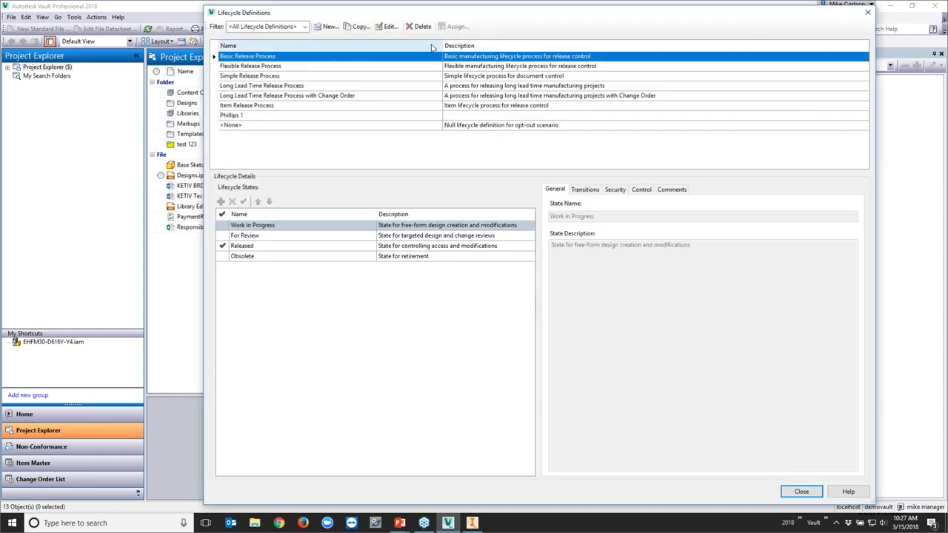
pyautogui.click(388, 26)
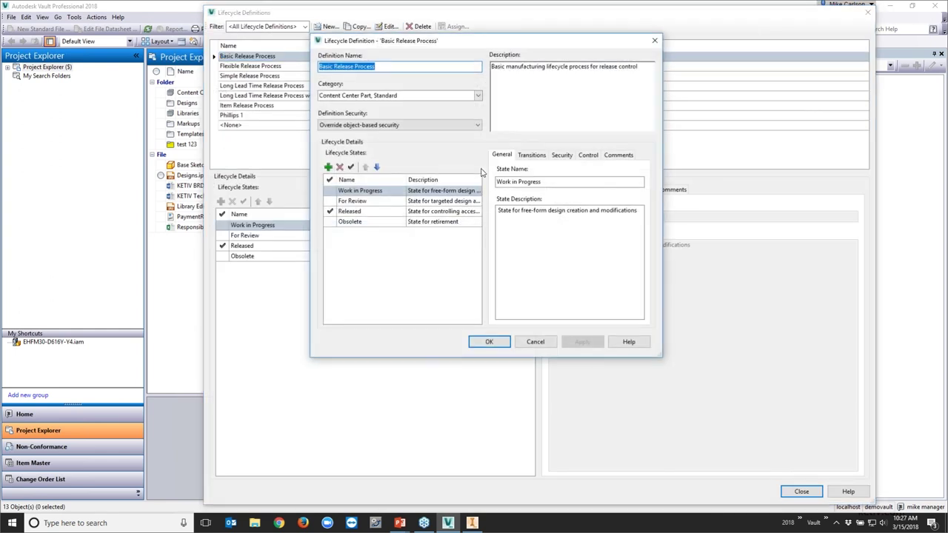
# Check Work in Progress security, then show For Review's security and select the Administrator entry
pyautogui.click(373, 192)
pyautogui.click(561, 157)
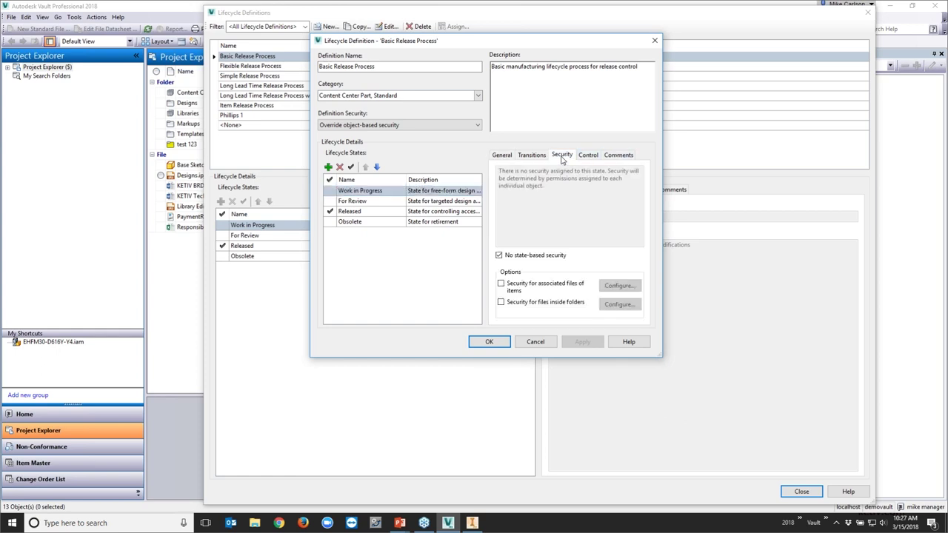
pyautogui.click(344, 193)
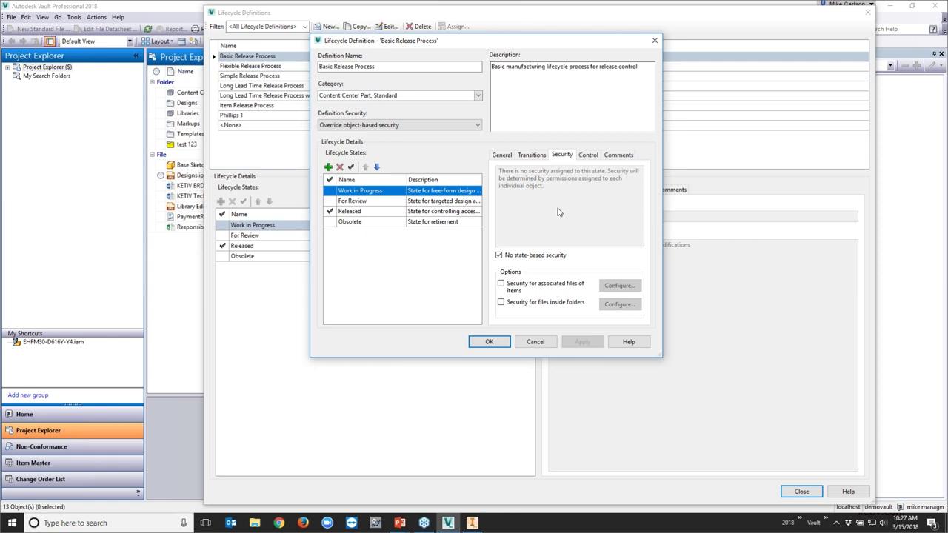
pyautogui.click(375, 203)
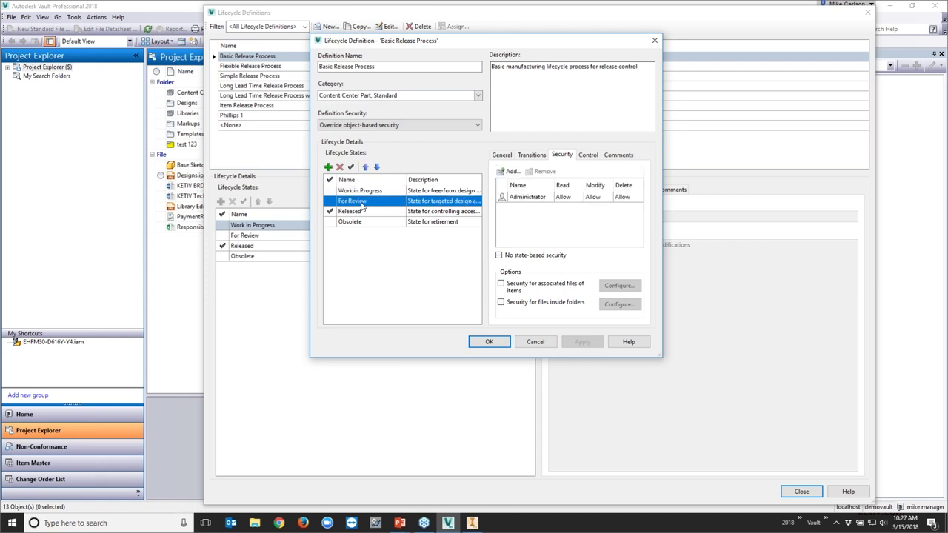
pyautogui.click(510, 201)
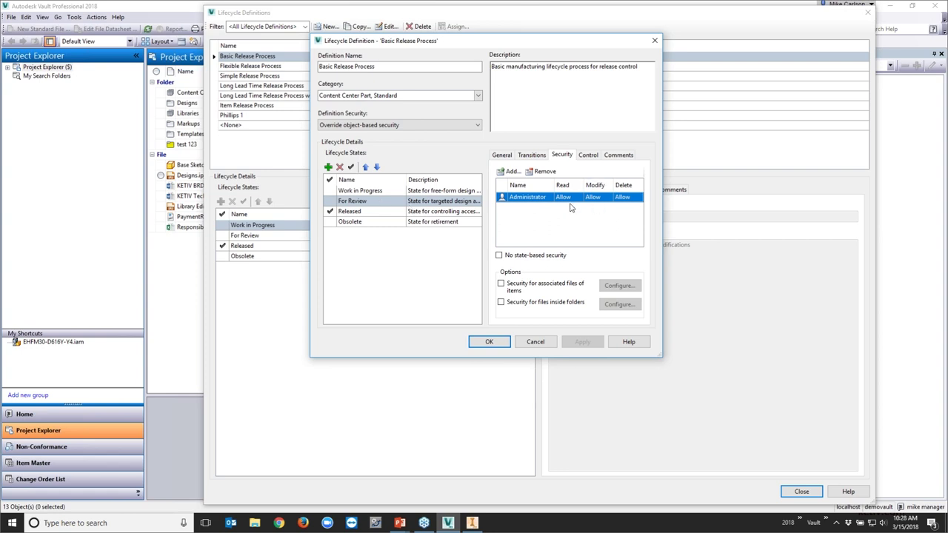
# Add the Everyone group to the For Review state's security members
pyautogui.click(507, 172)
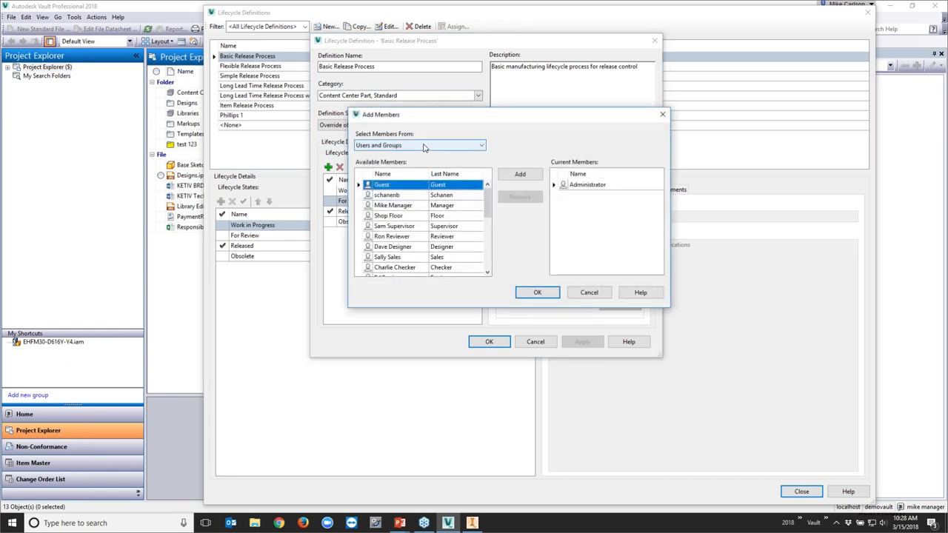
pyautogui.click(424, 145)
pyautogui.click(420, 170)
pyautogui.click(520, 175)
pyautogui.click(546, 292)
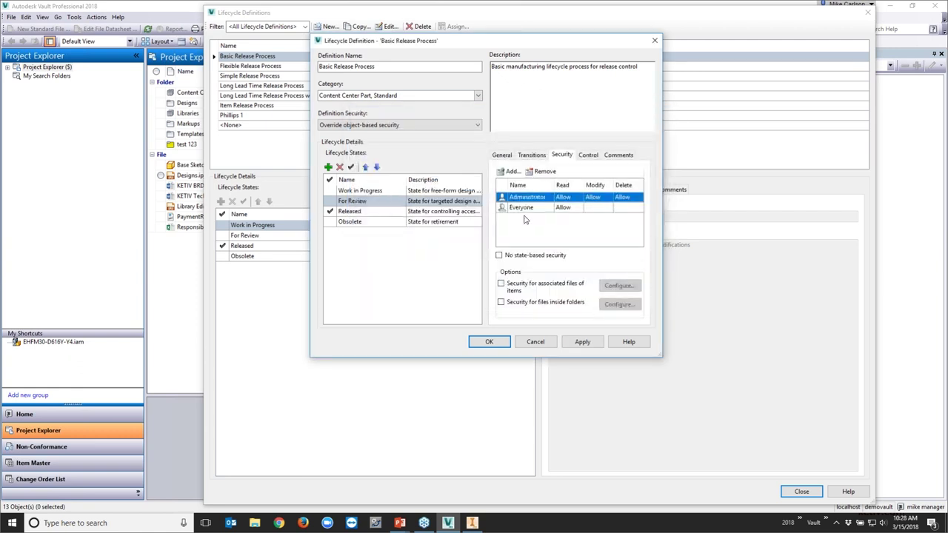
pyautogui.click(526, 210)
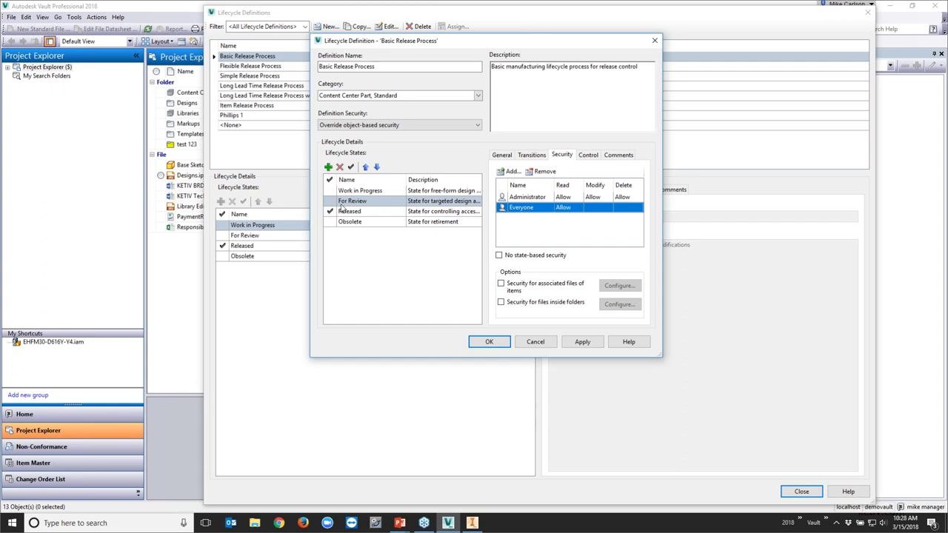
# Give Everyone read-only access and leave Administrator's Delete permission blank for For Review
pyautogui.click(347, 202)
pyautogui.click(562, 208)
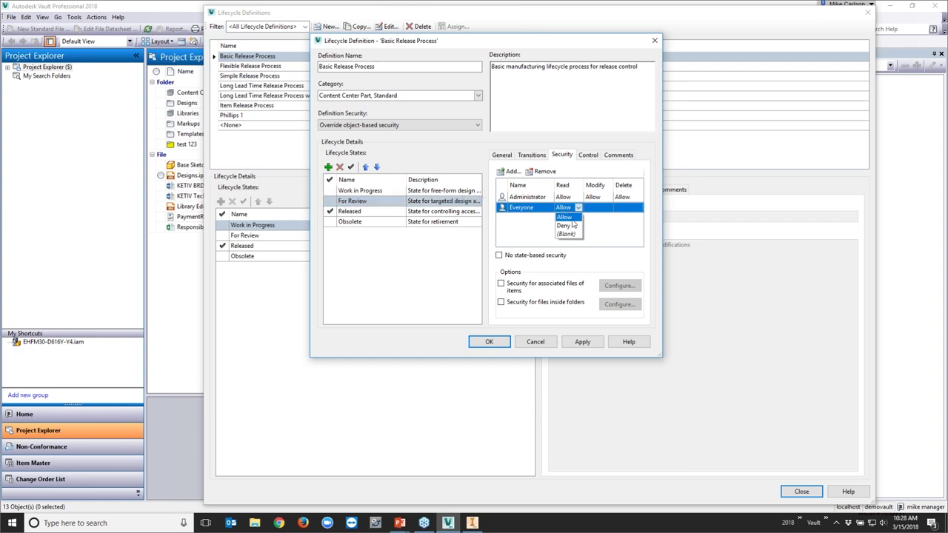
pyautogui.click(572, 218)
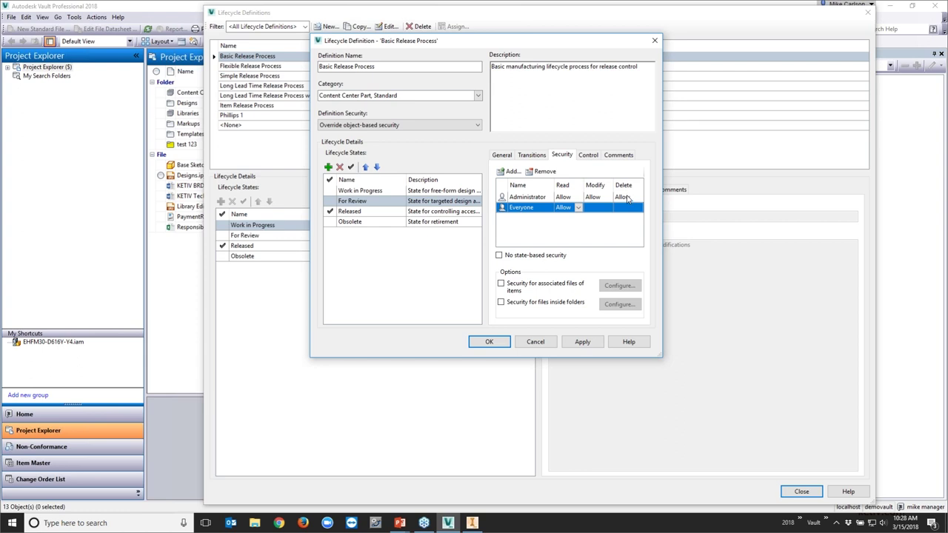
pyautogui.click(626, 197)
pyautogui.click(632, 227)
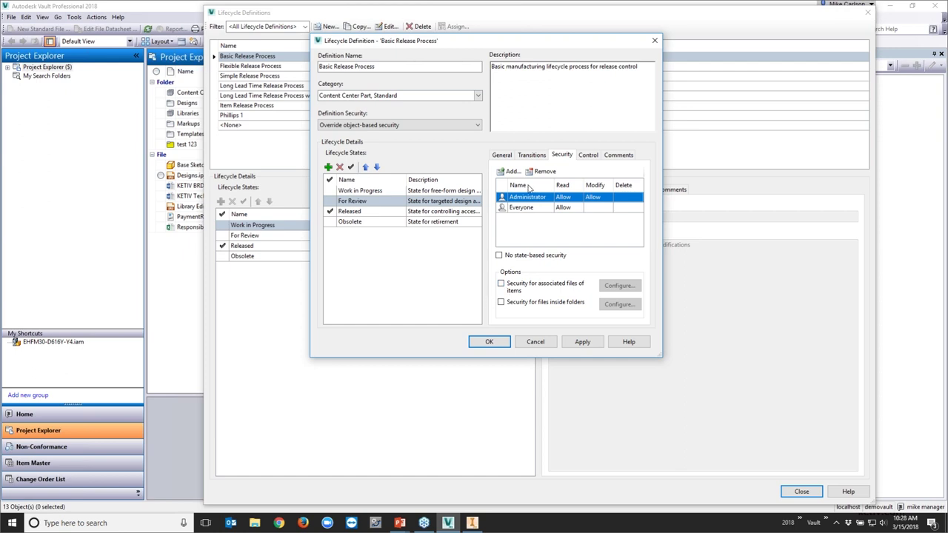
pyautogui.click(342, 212)
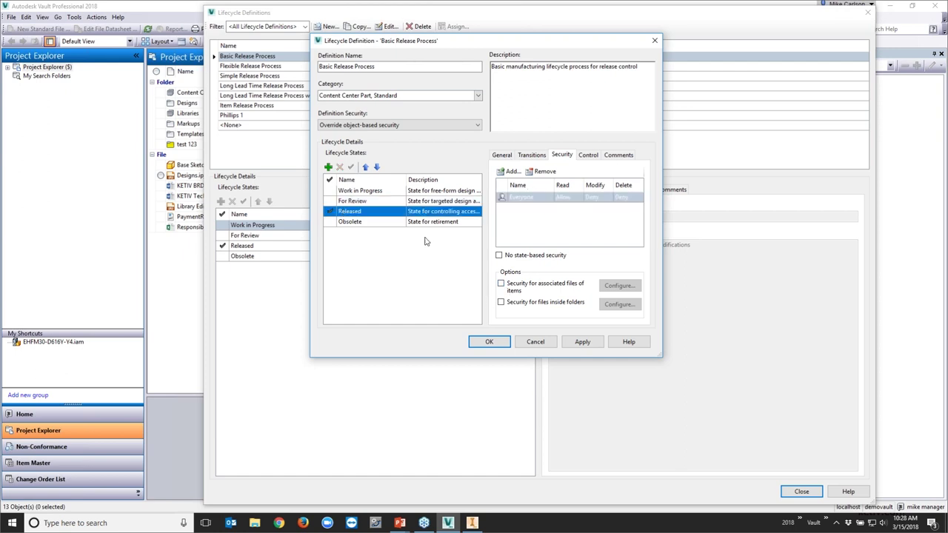
# Review Everyone's Released security, then save Basic Release Process and close the lifecycle definitions list
pyautogui.click(529, 197)
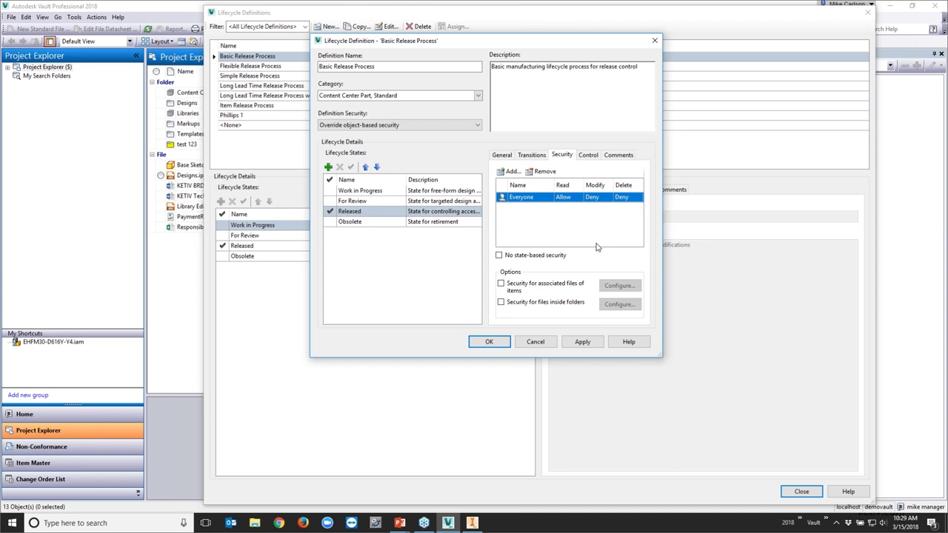
pyautogui.click(489, 342)
pyautogui.click(801, 491)
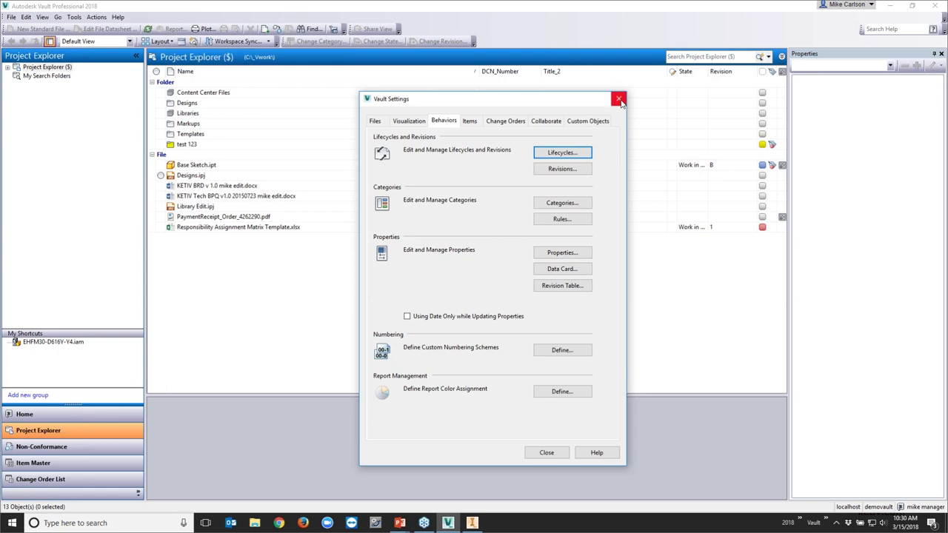
# Close Vault Settings, browse Designs and Mike 321's contents, then select the Mike 321 folder
pyautogui.click(621, 96)
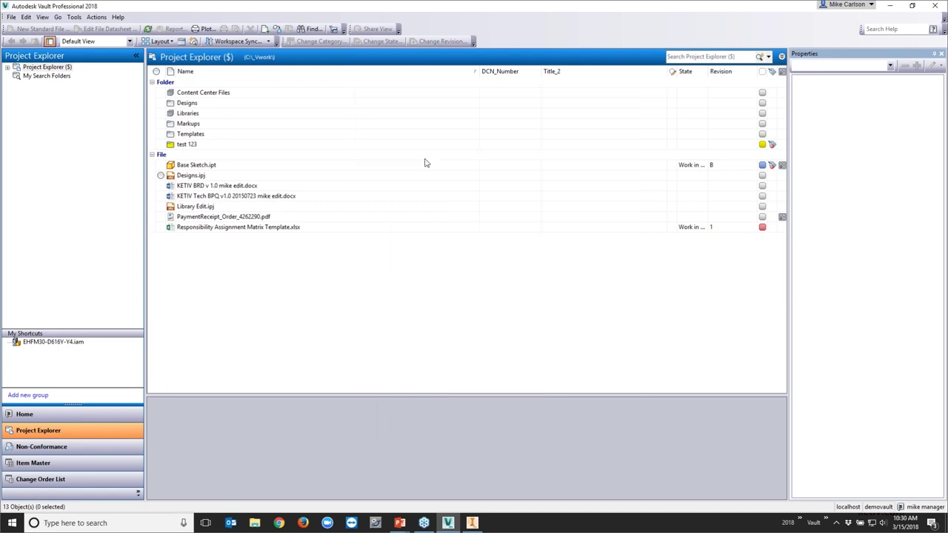
pyautogui.click(188, 103)
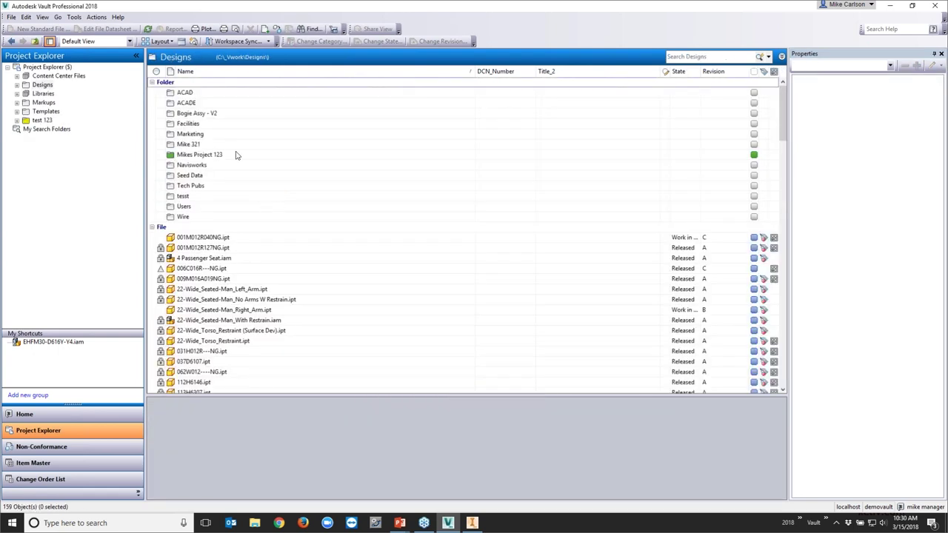
pyautogui.doubleClick(226, 144)
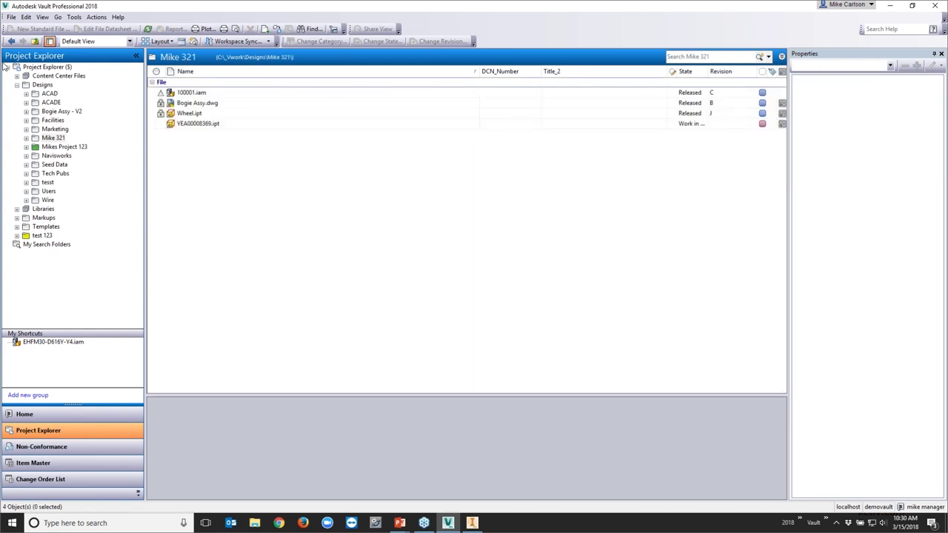
pyautogui.click(11, 41)
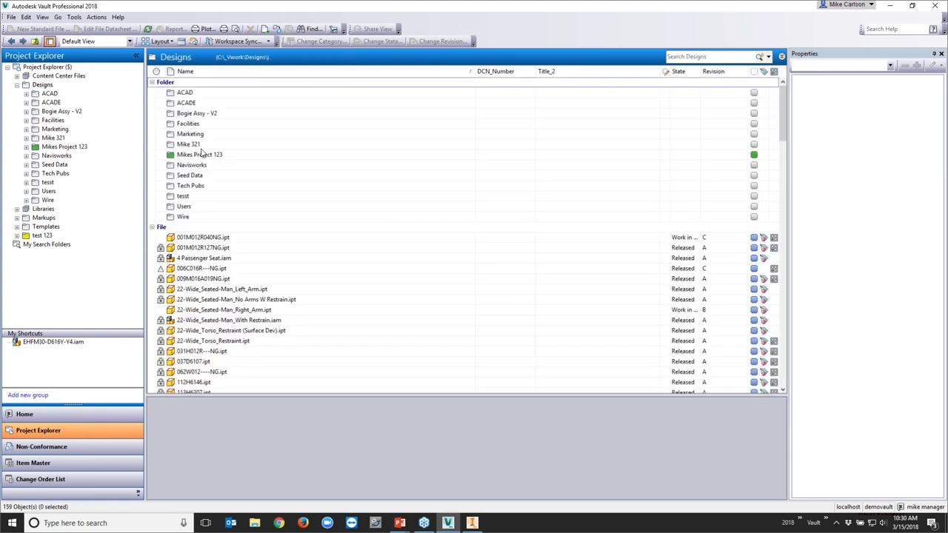
pyautogui.click(196, 144)
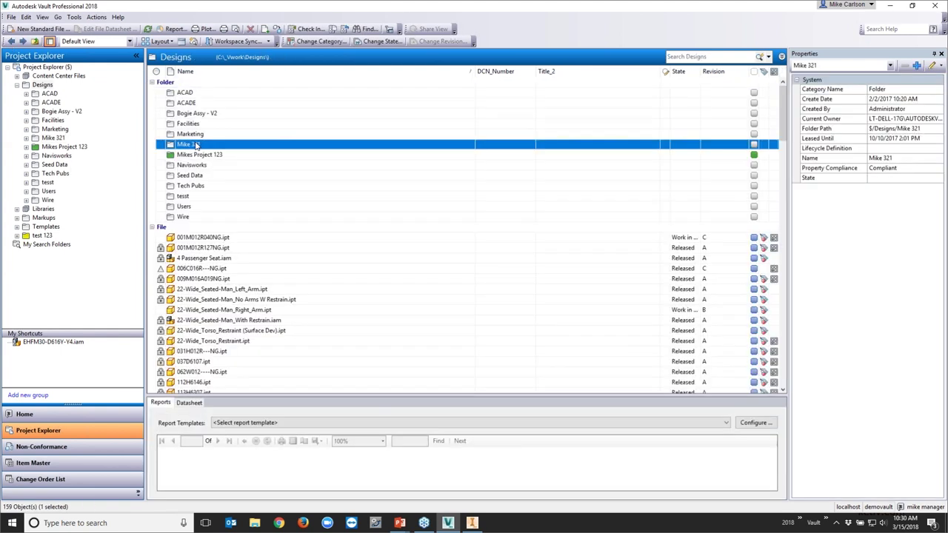
pyautogui.rightClick(196, 144)
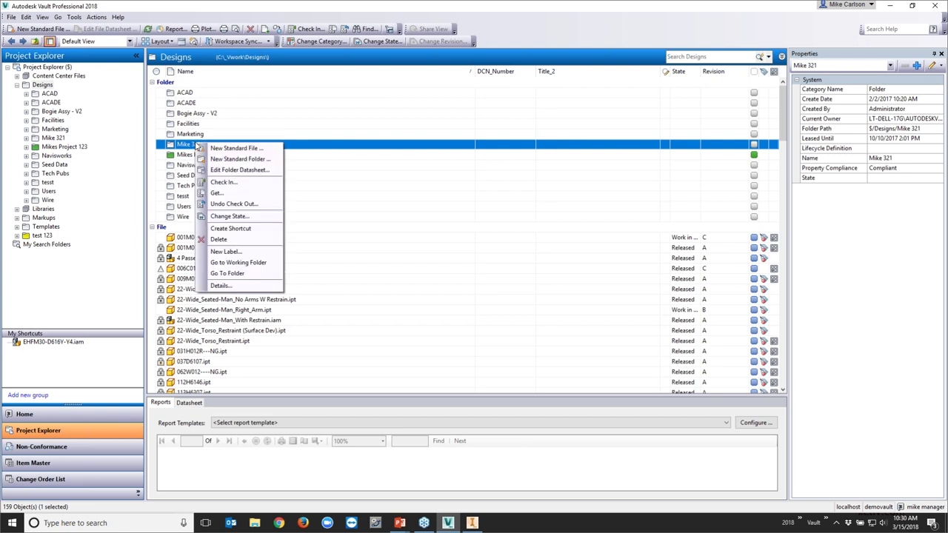
pyautogui.click(245, 286)
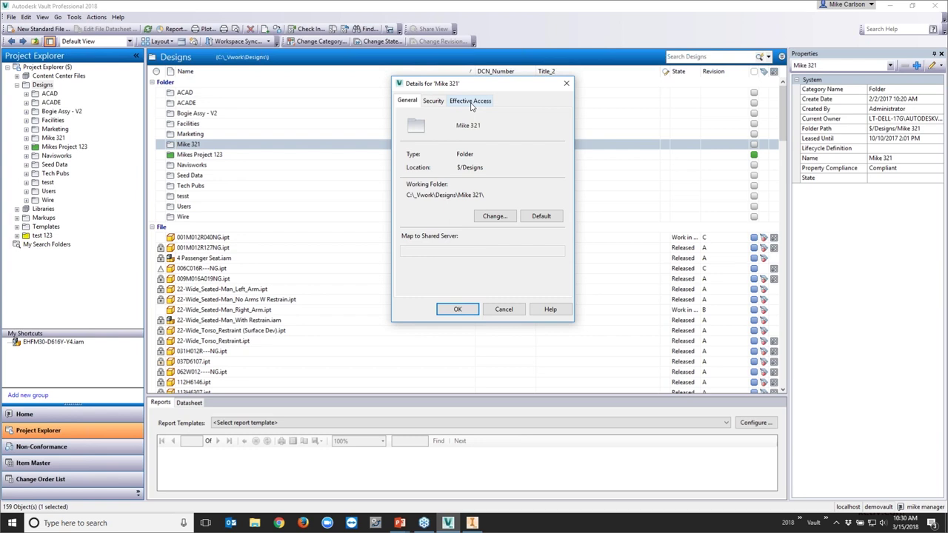
pyautogui.click(471, 103)
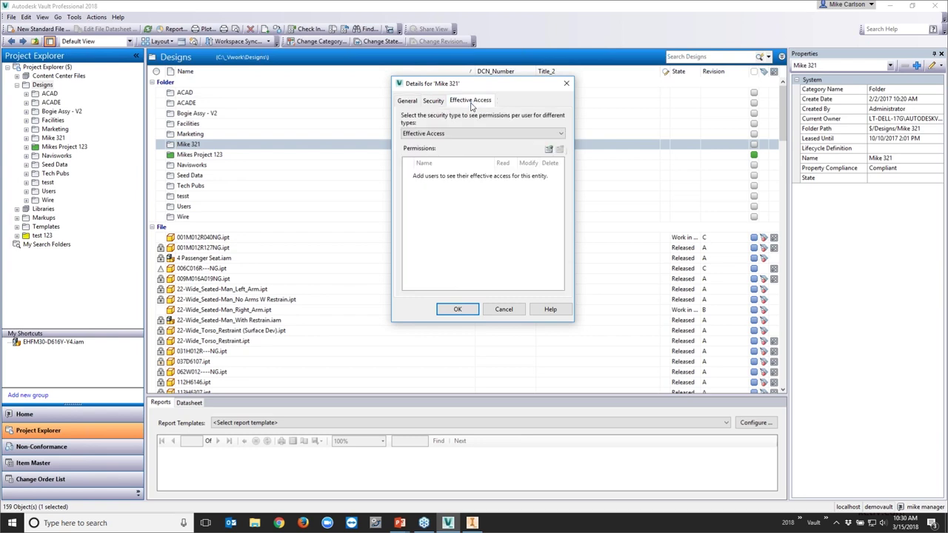
pyautogui.click(548, 150)
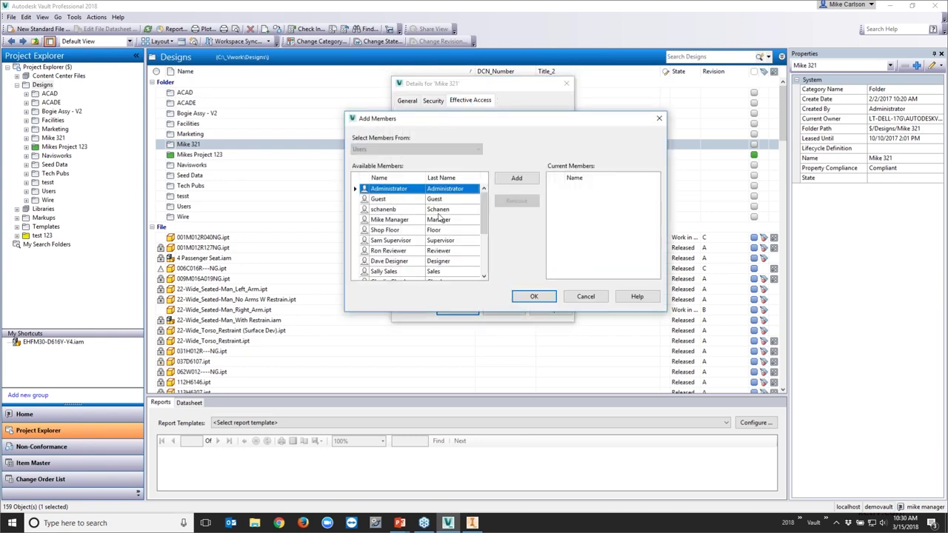
pyautogui.click(424, 252)
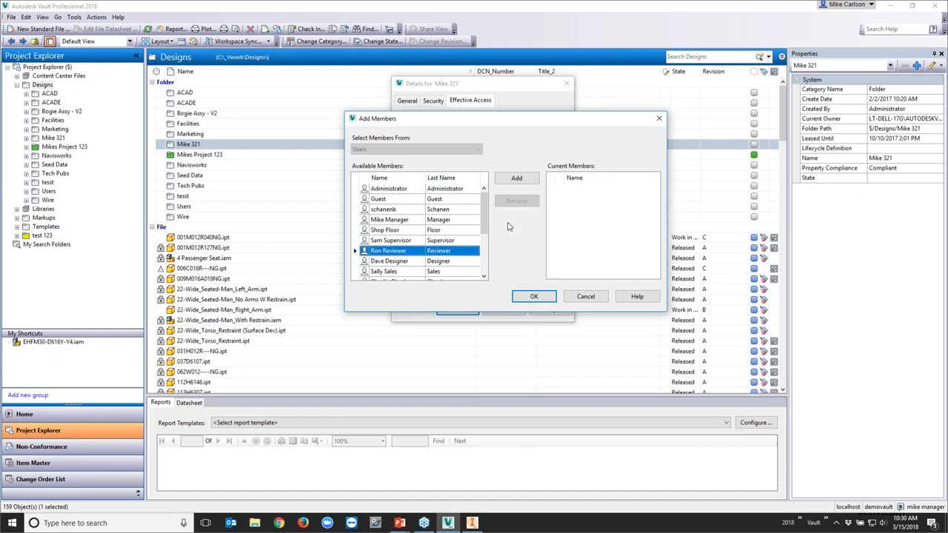
pyautogui.click(516, 178)
pyautogui.click(534, 297)
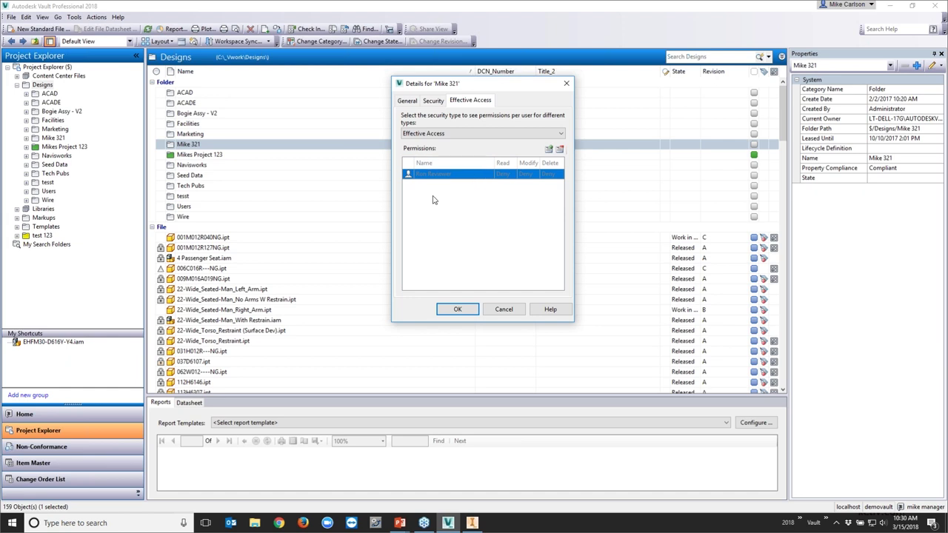
pyautogui.click(441, 103)
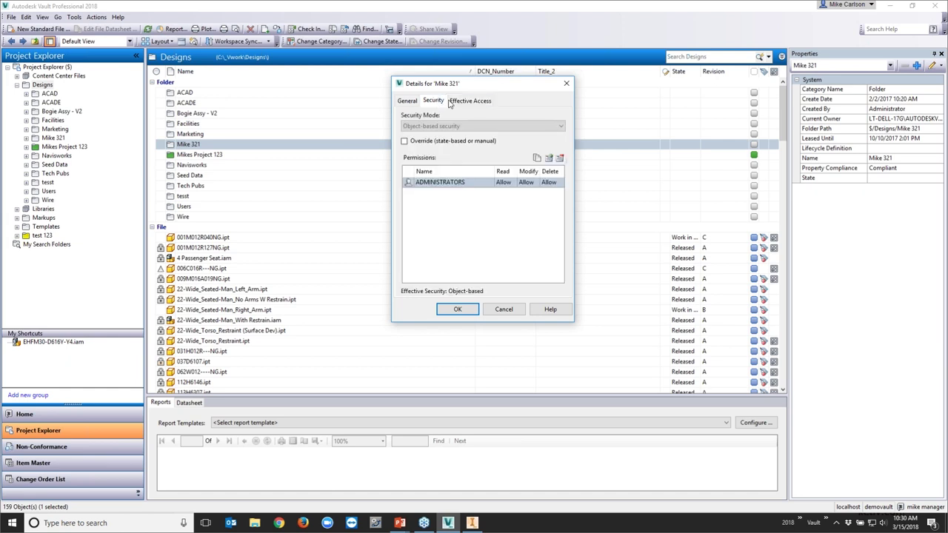
pyautogui.click(451, 101)
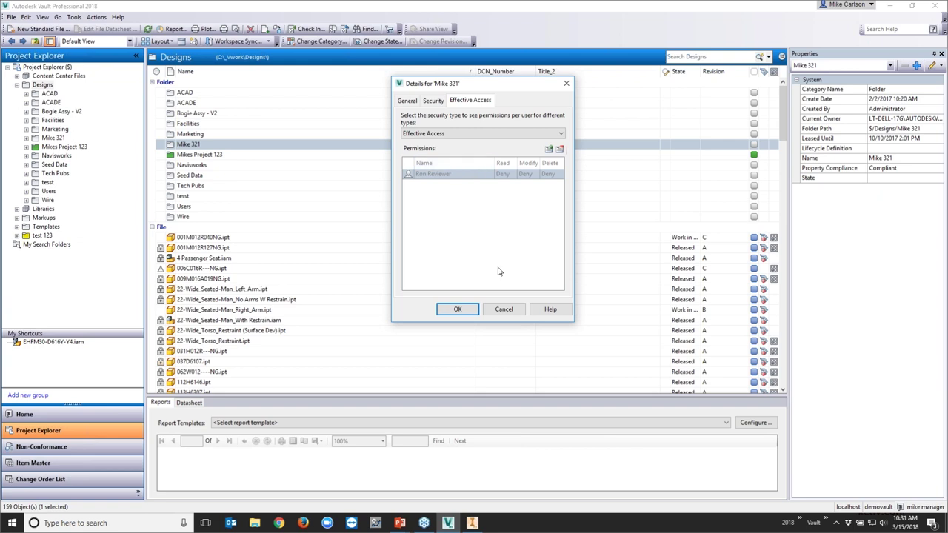
pyautogui.click(503, 310)
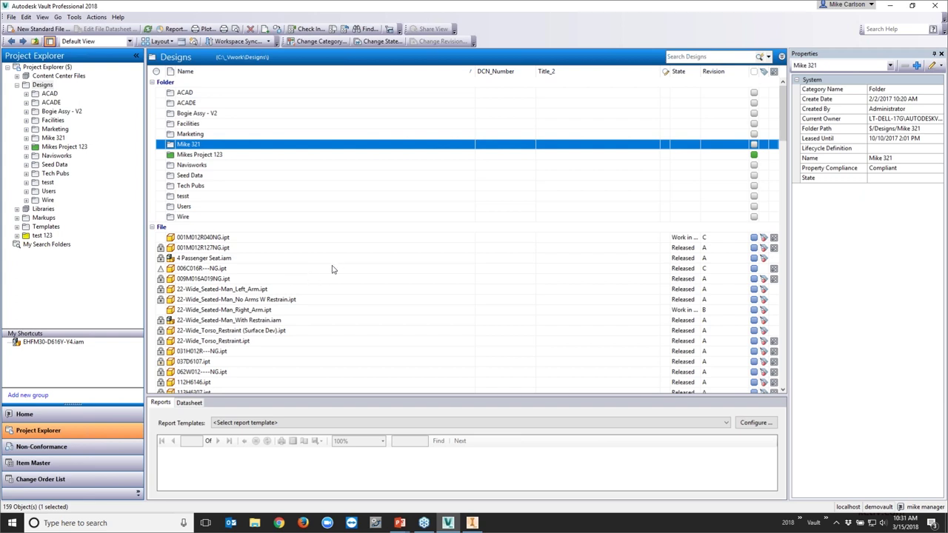
# Drag 001M012R040NG.ipt onto Mikes Project 123 in the folder tree and create a link
pyautogui.click(185, 239)
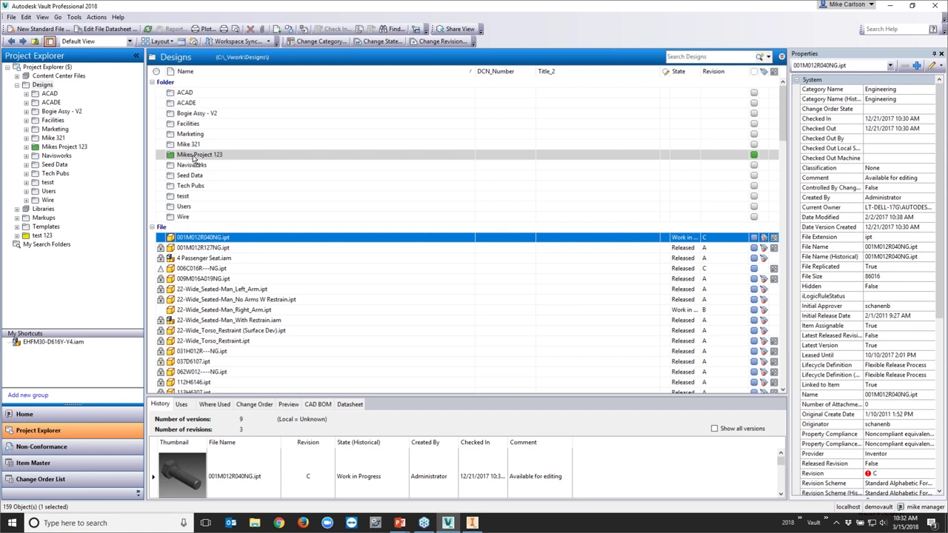
pyautogui.moveTo(194, 157); pyautogui.dragTo(195, 158, button='right')
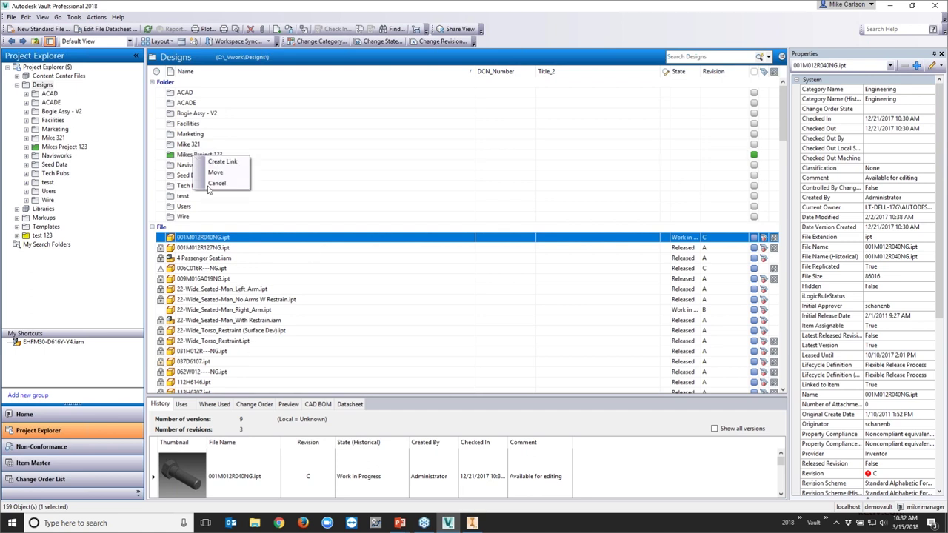
pyautogui.click(210, 184)
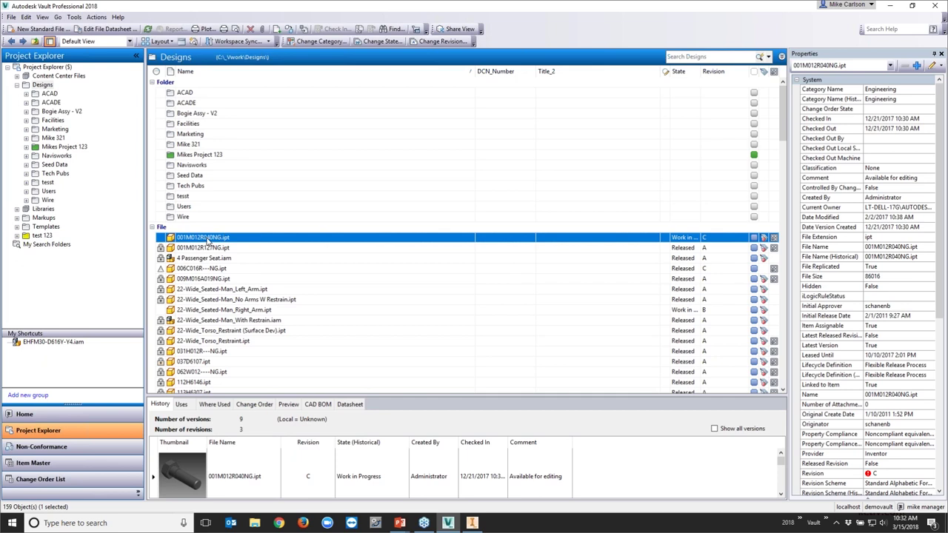
pyautogui.moveTo(208, 240); pyautogui.dragTo(63, 150)
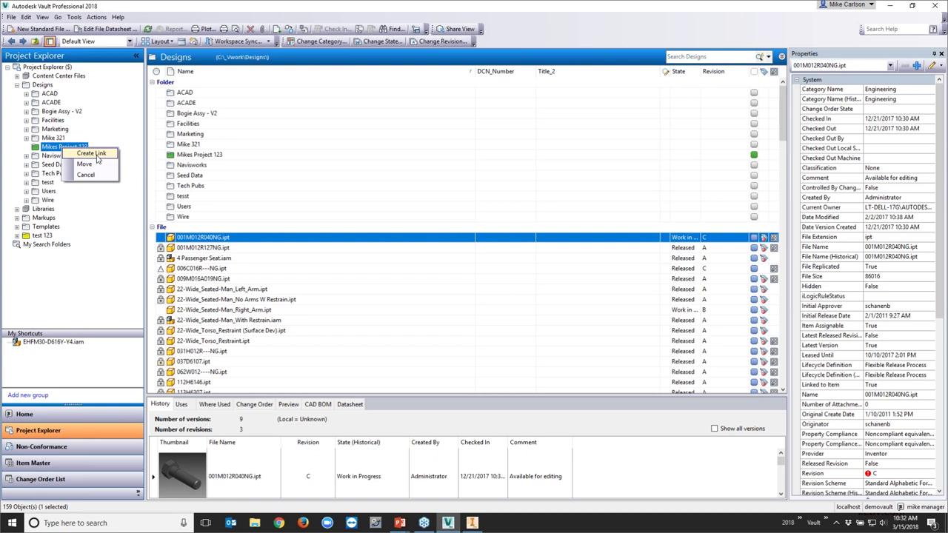
pyautogui.click(92, 154)
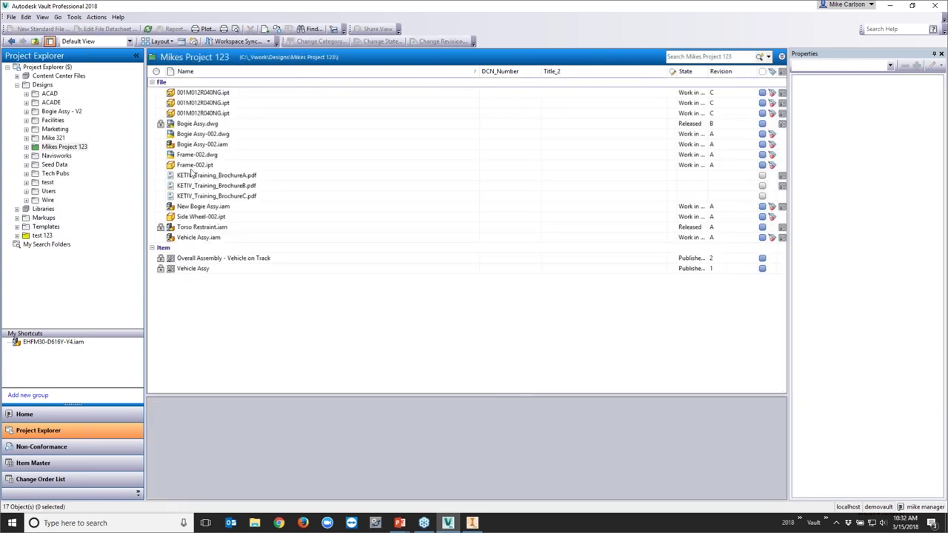
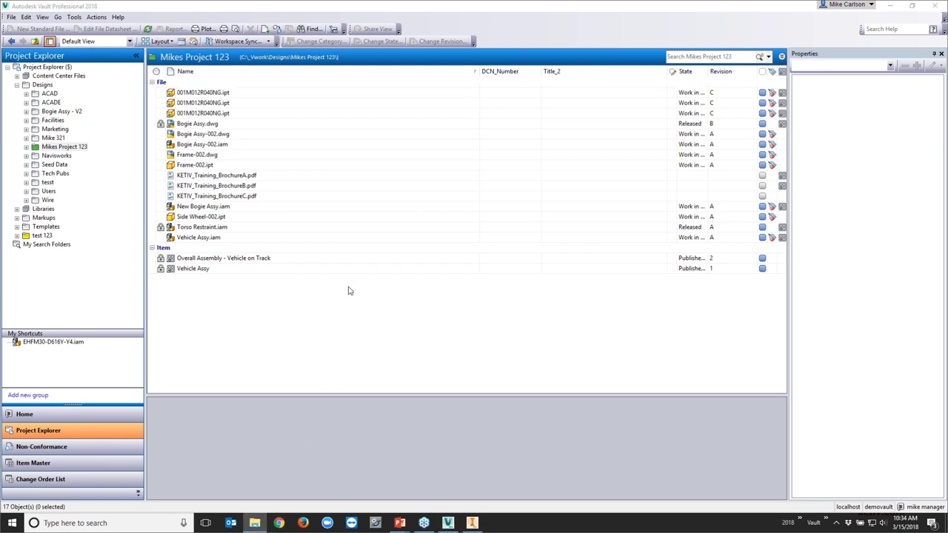
# Inspect the Designs folder in the local C:\_Vwork workspace, then close File Explorer
pyautogui.doubleClick(477, 248)
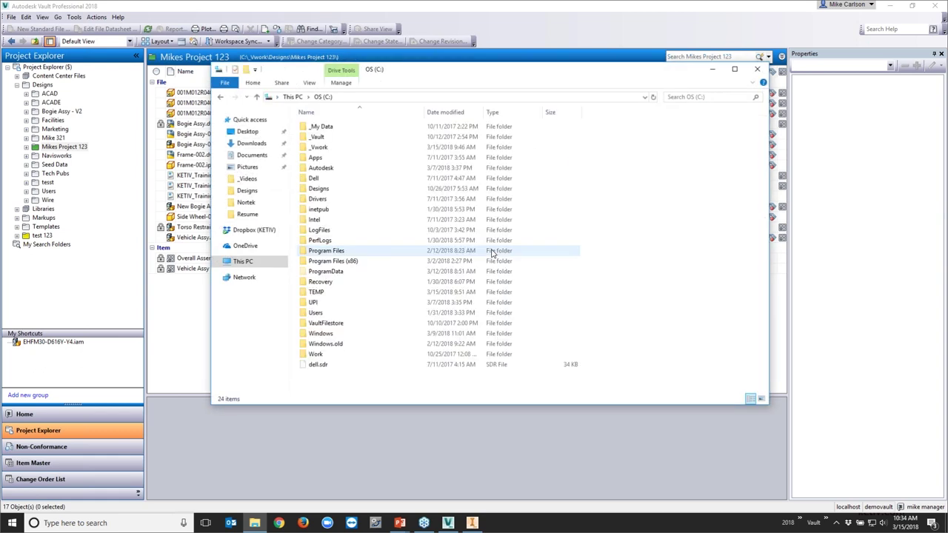
pyautogui.doubleClick(333, 152)
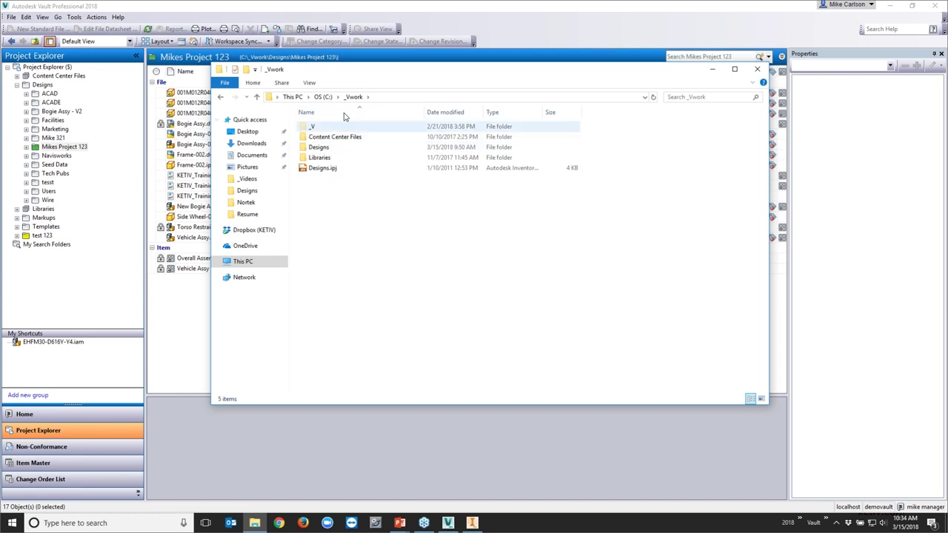
pyautogui.rightClick(317, 150)
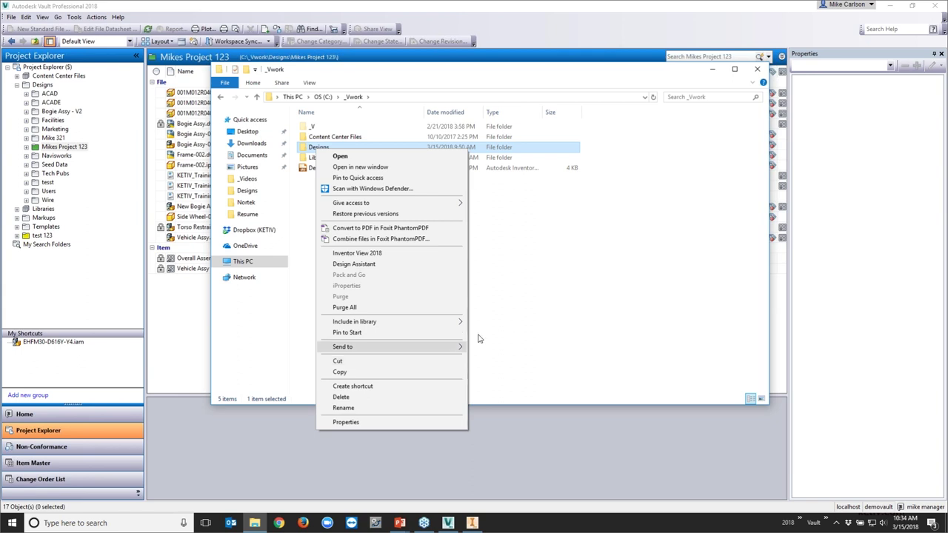
pyautogui.click(590, 288)
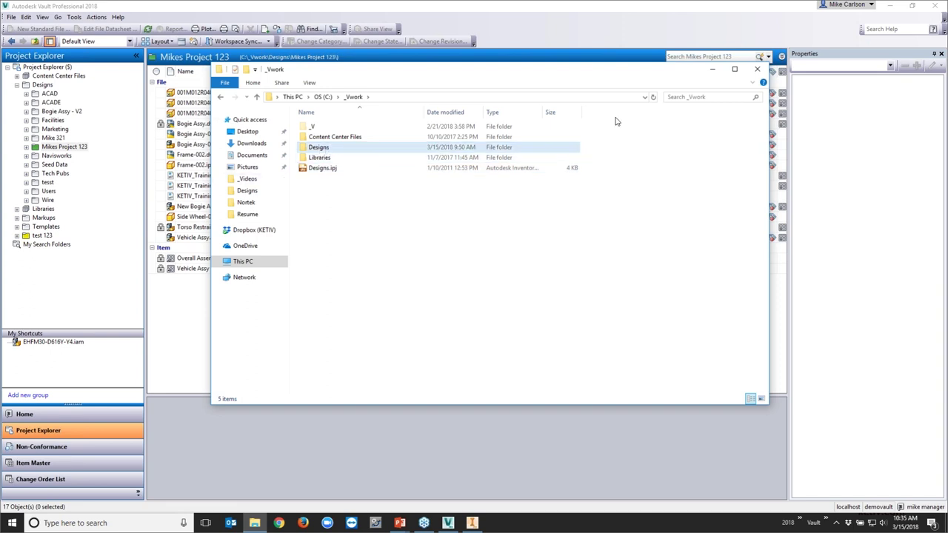
pyautogui.click(755, 70)
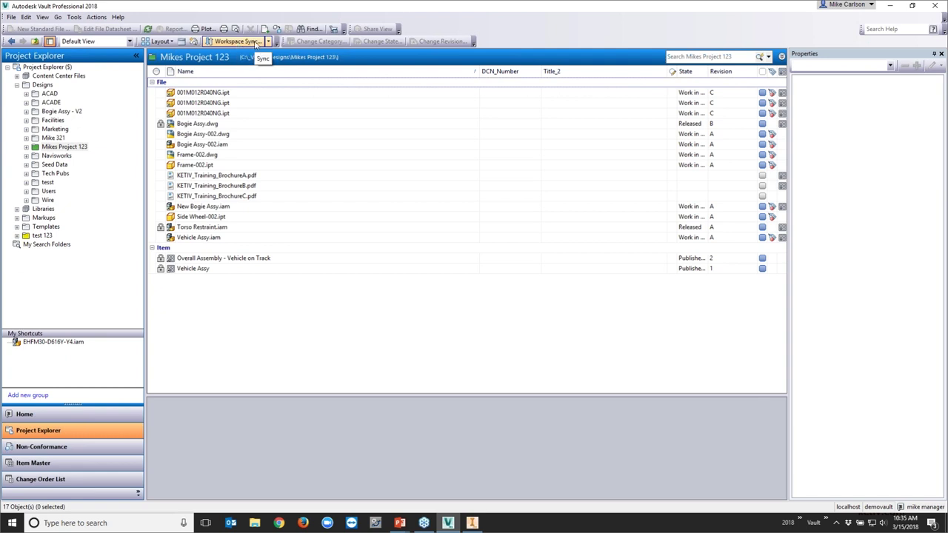
# Start Workspace Sync, review the files in its wizard list, and open the synchronization settings
pyautogui.click(256, 44)
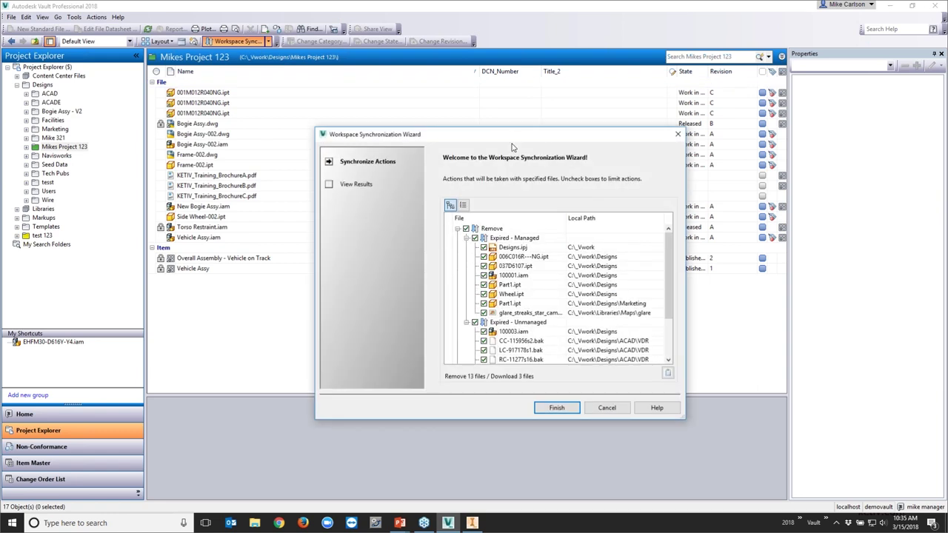
pyautogui.moveTo(512, 136); pyautogui.dragTo(453, 63)
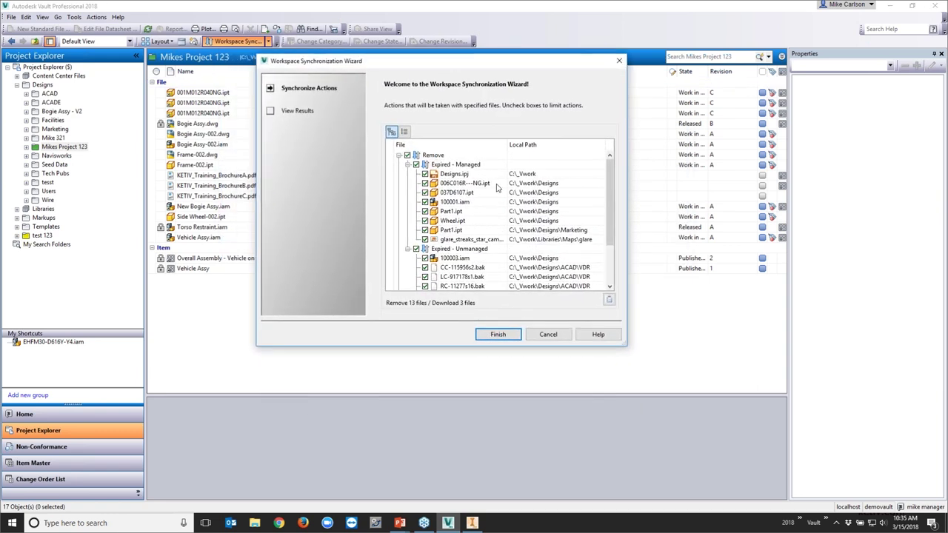
pyautogui.moveTo(609, 222); pyautogui.dragTo(624, 272)
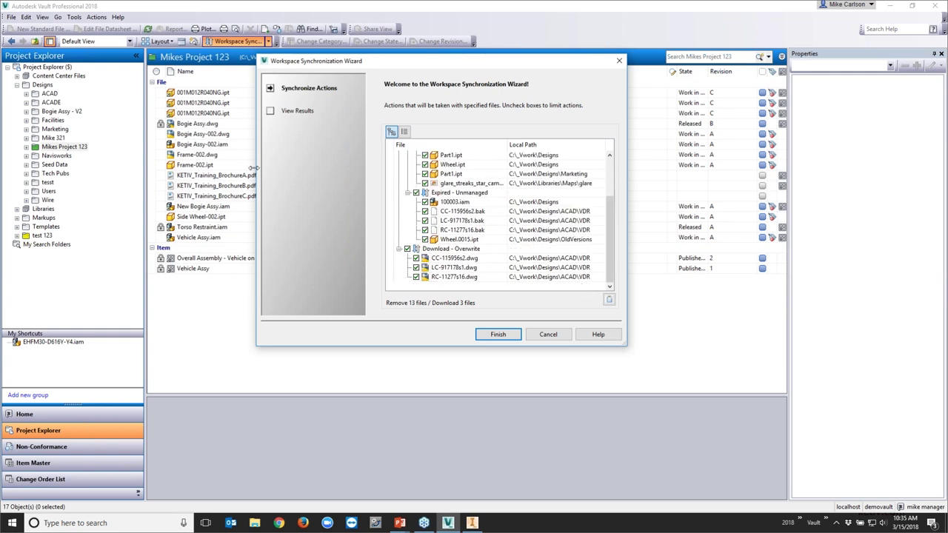
pyautogui.moveTo(614, 211); pyautogui.dragTo(607, 172)
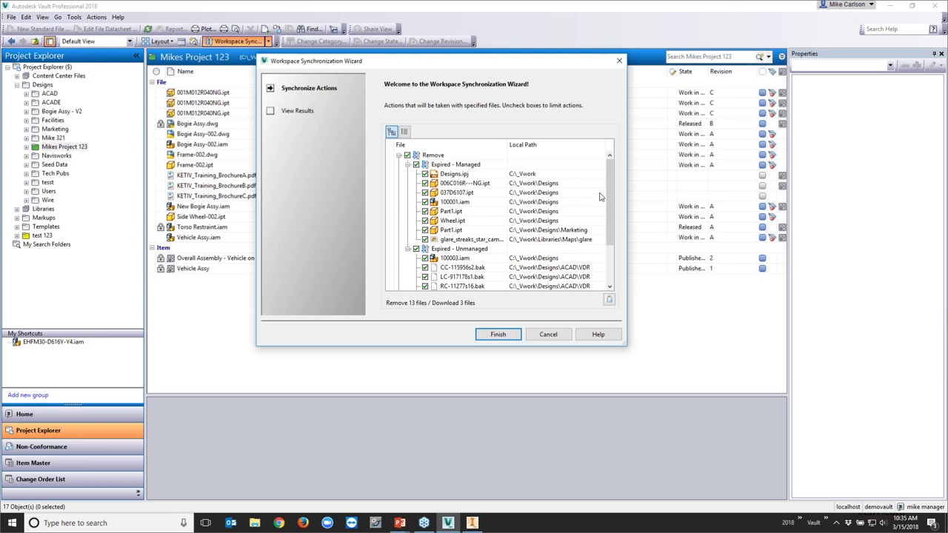
pyautogui.moveTo(607, 194); pyautogui.dragTo(607, 231)
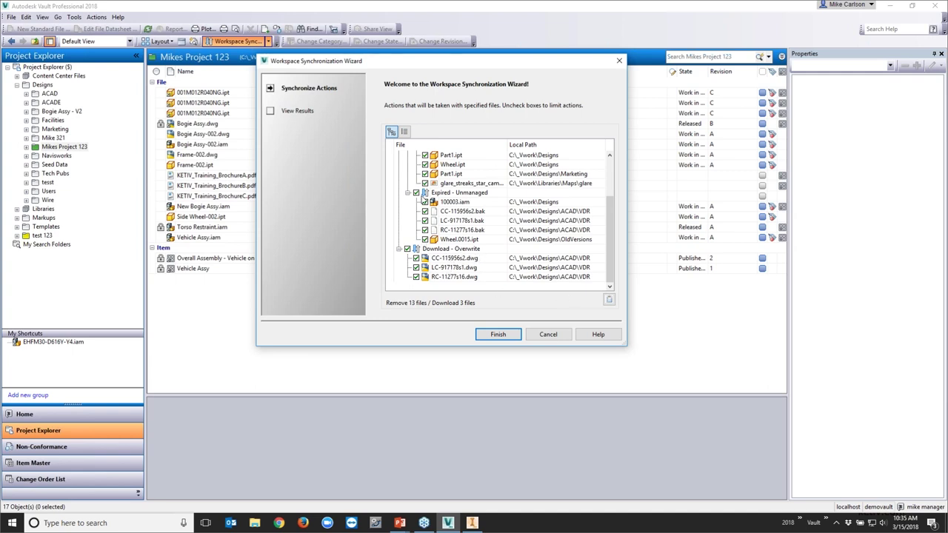
pyautogui.click(608, 300)
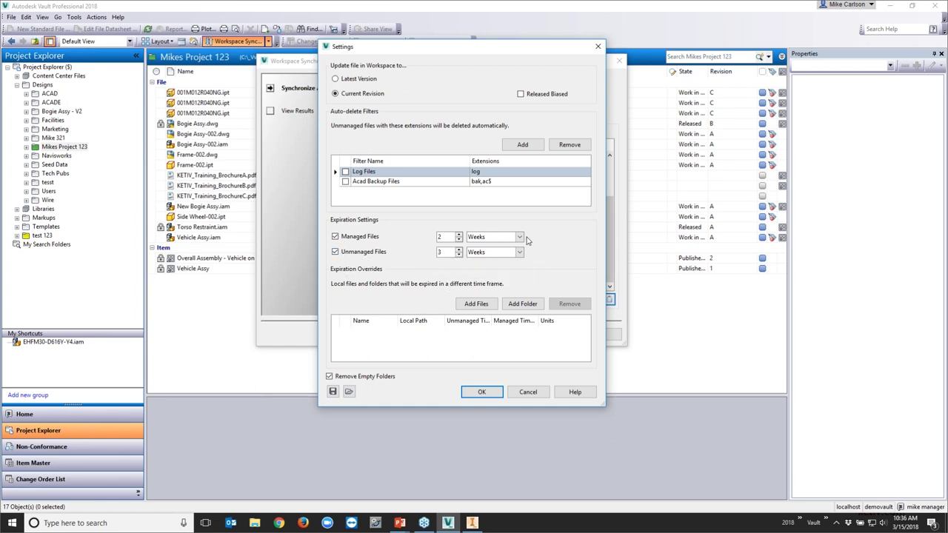
# Cancel the sync settings unchanged and uncheck Expired - Unmanaged, leaving 8 files to remove
pyautogui.click(519, 237)
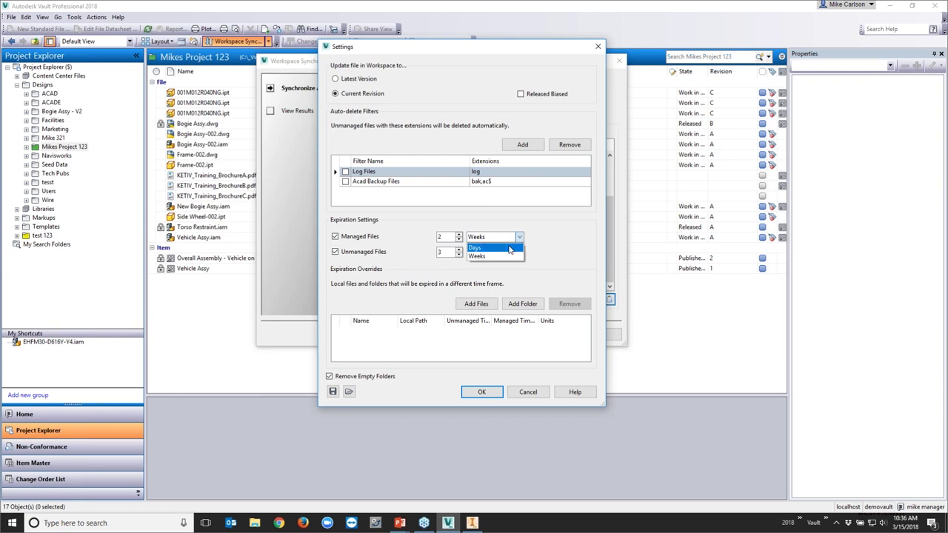
pyautogui.click(567, 236)
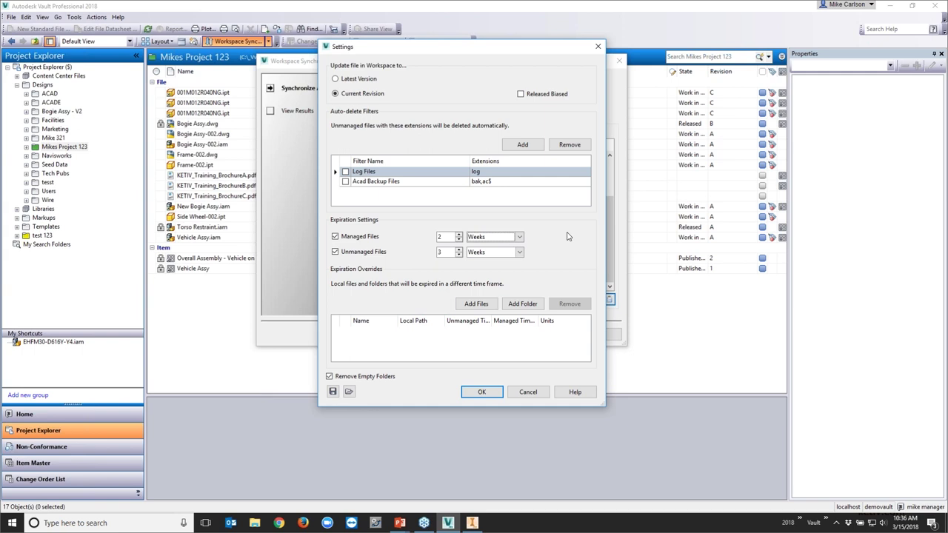
pyautogui.click(527, 392)
pyautogui.click(422, 194)
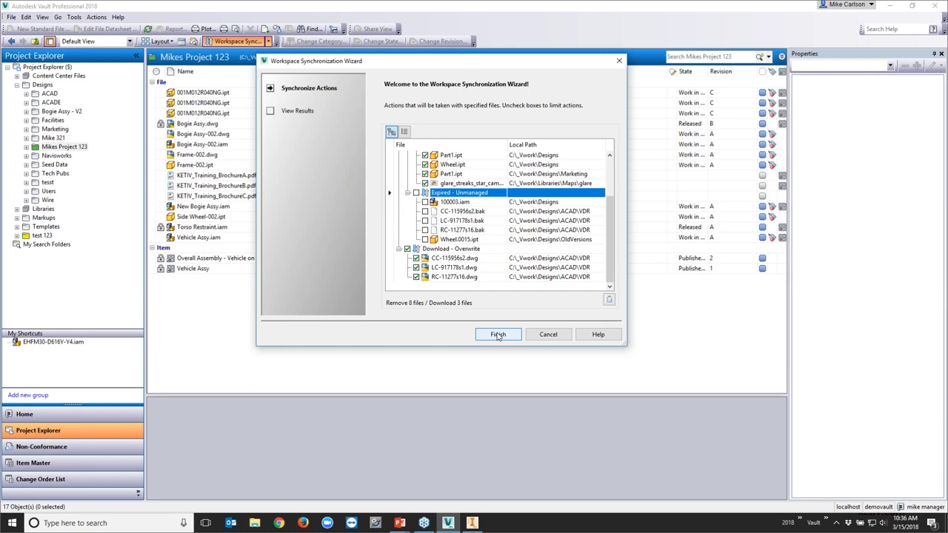
# Cancel the Workspace Synchronization Wizard, returning to the 17-object Mikes Project 123 list
pyautogui.click(497, 335)
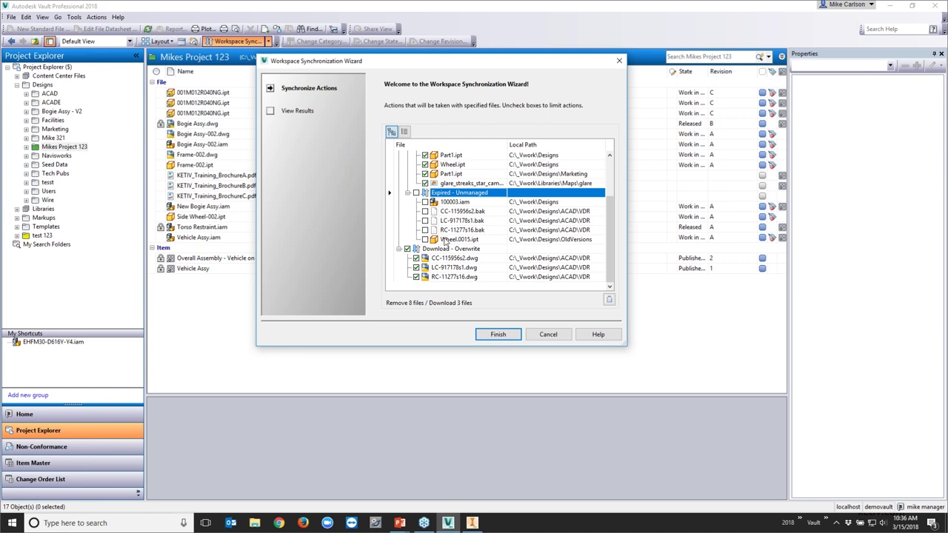
pyautogui.click(547, 334)
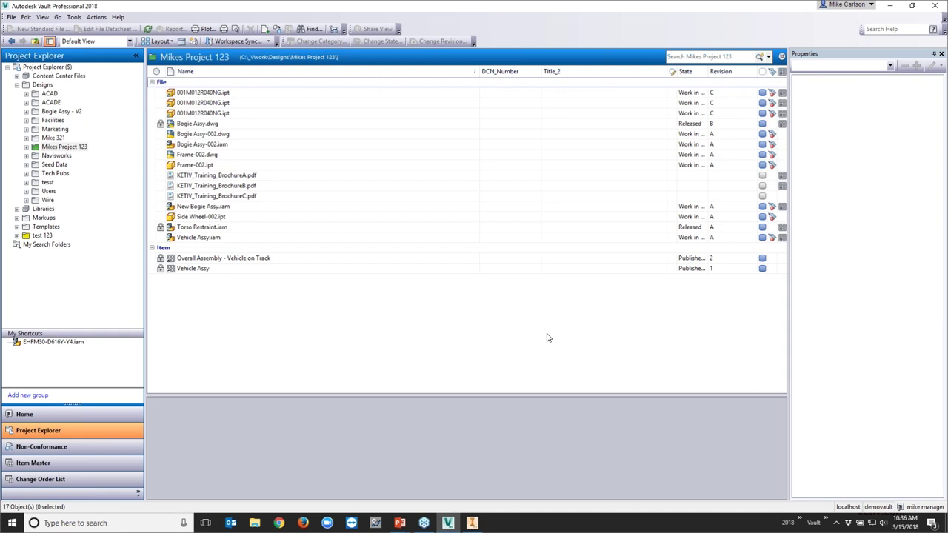
# Review Inventor's File > Vault Server options, then flip to Vault and back to Inventor's Designs home screen
pyautogui.click(473, 524)
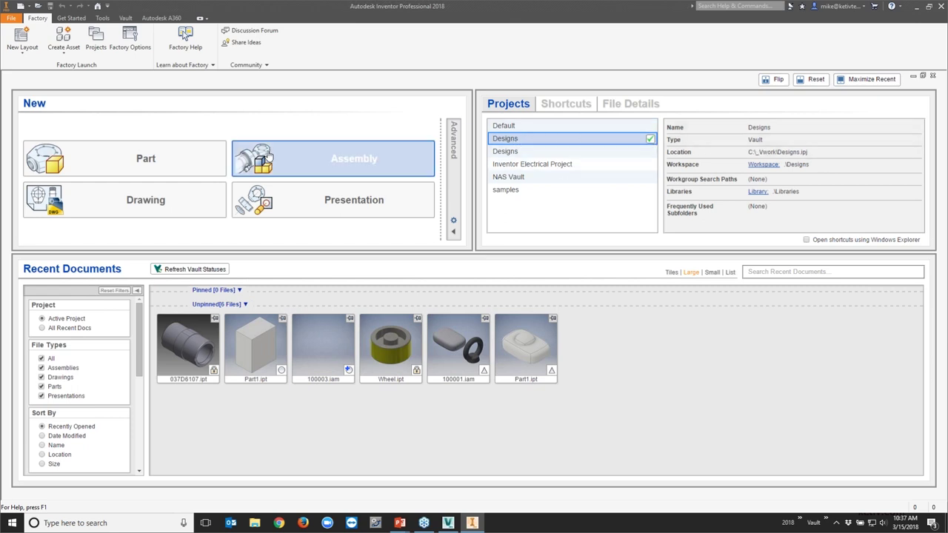
pyautogui.click(11, 20)
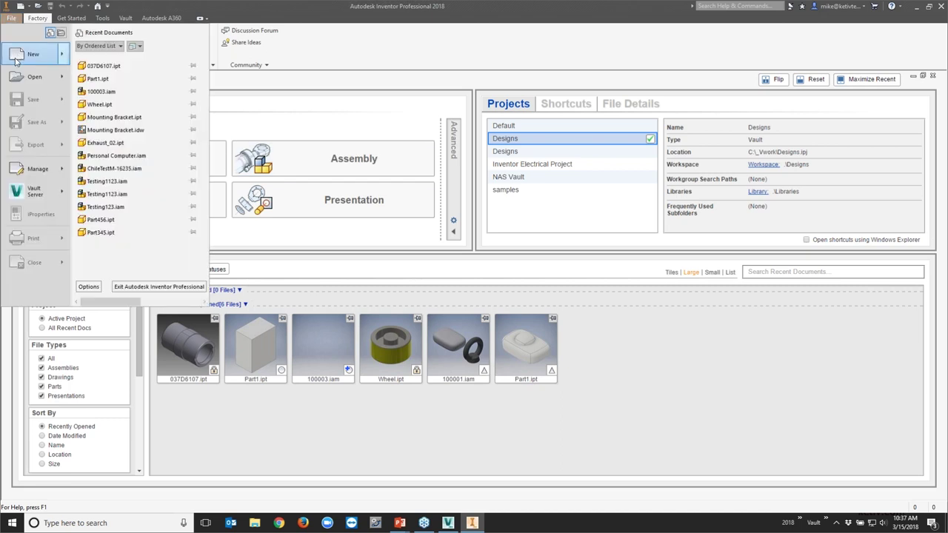
pyautogui.moveTo(41, 191)
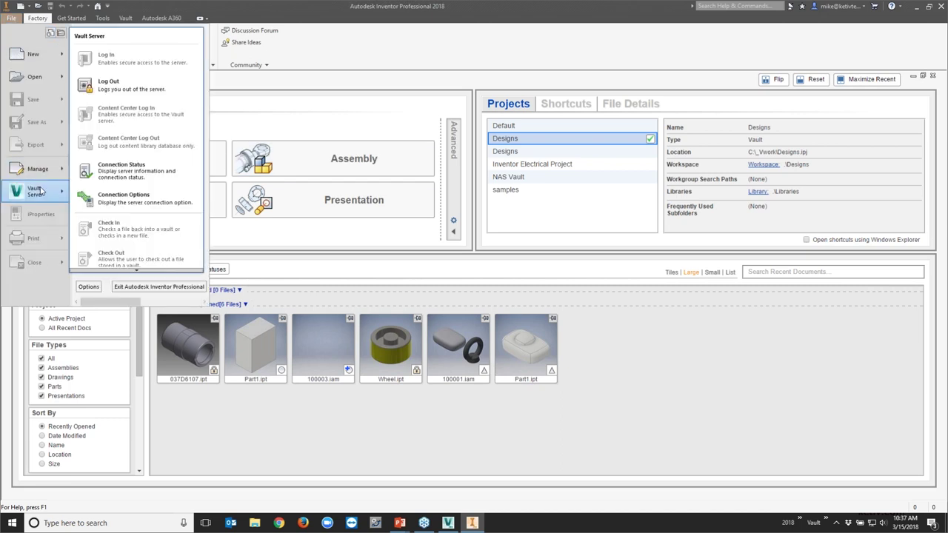
pyautogui.moveTo(126, 271)
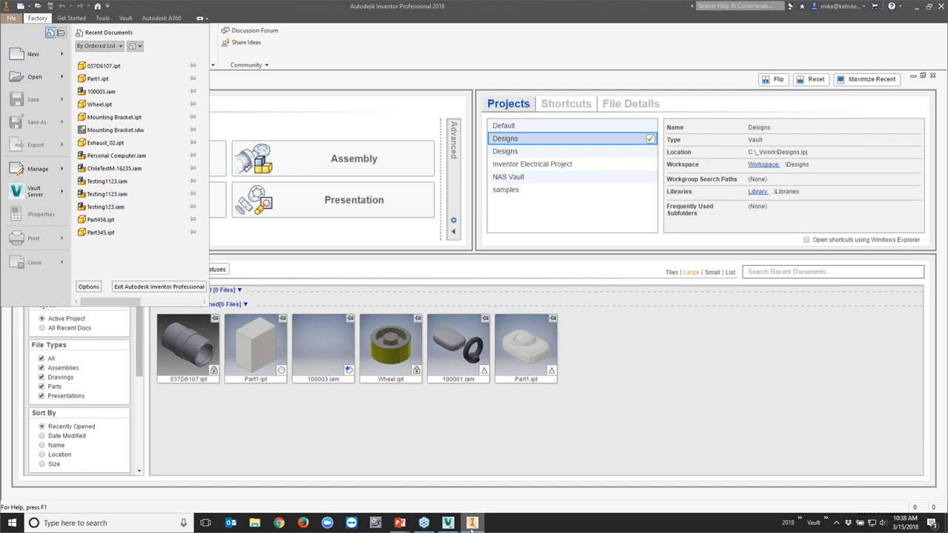
pyautogui.click(447, 523)
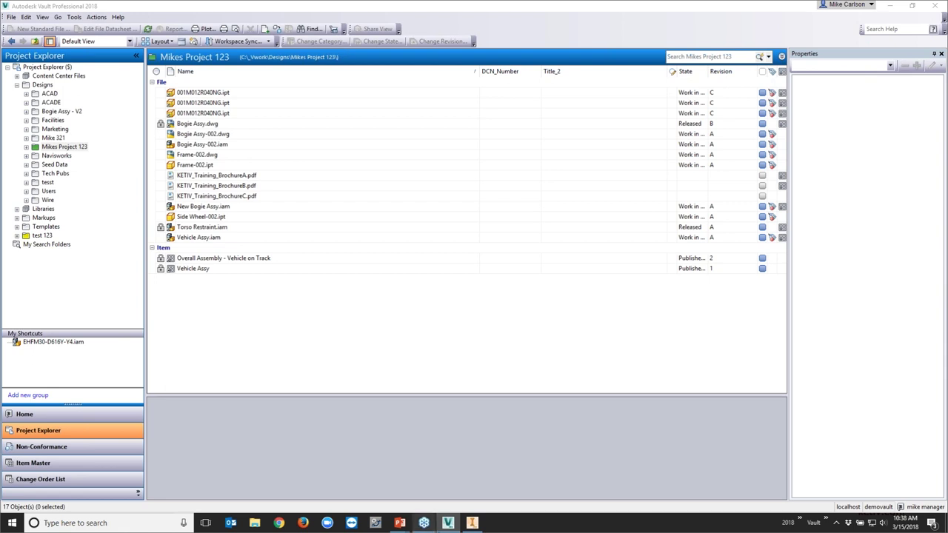
pyautogui.click(471, 523)
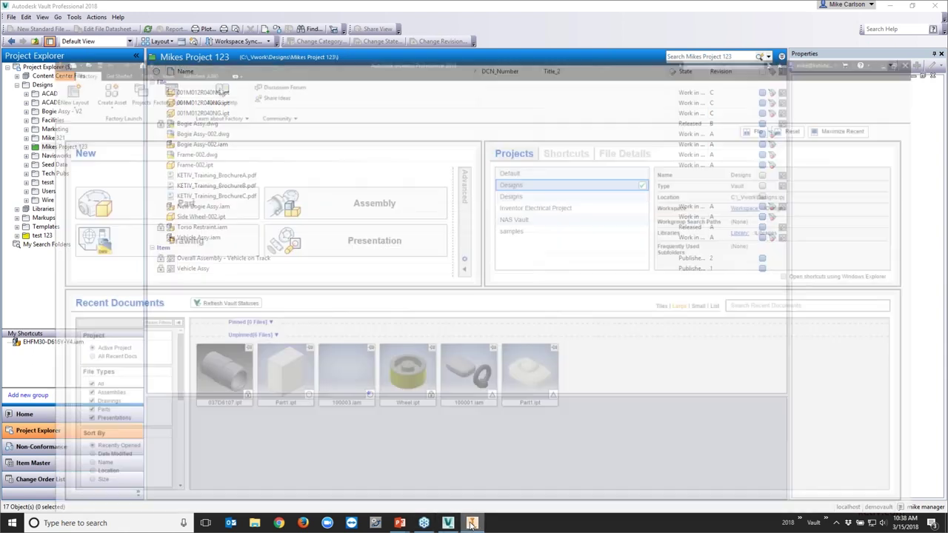
# In the Open dialog's vault view, browse to Designs > Mikes Project 123
pyautogui.click(12, 18)
pyautogui.click(32, 101)
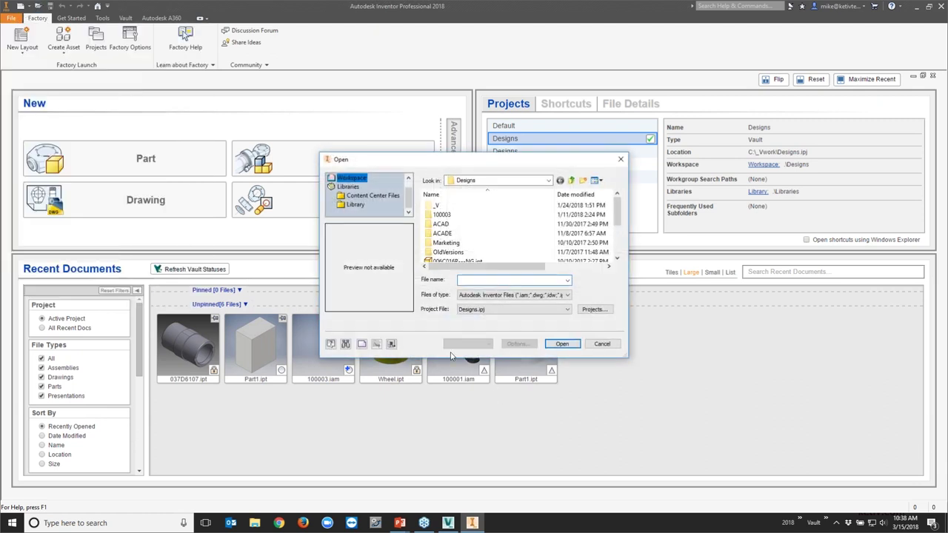
pyautogui.click(391, 344)
pyautogui.doubleClick(441, 197)
pyautogui.scroll(-2, 442, 201)
pyautogui.scroll(2, 444, 204)
pyautogui.scroll(-3, 447, 207)
pyautogui.scroll(-1, 453, 216)
pyautogui.doubleClick(451, 197)
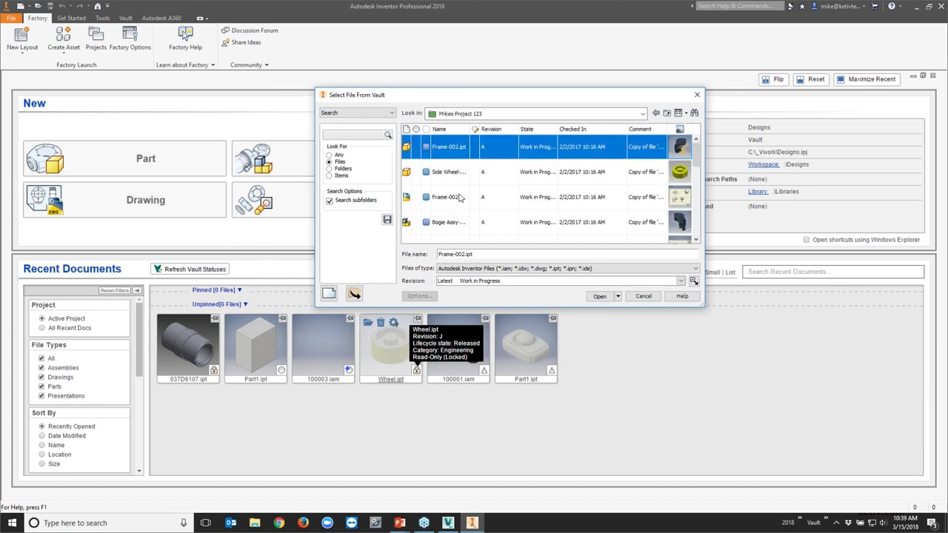
# Open Side Wheel-002.ipt with the check-out option and confirm the check-out
pyautogui.click(446, 173)
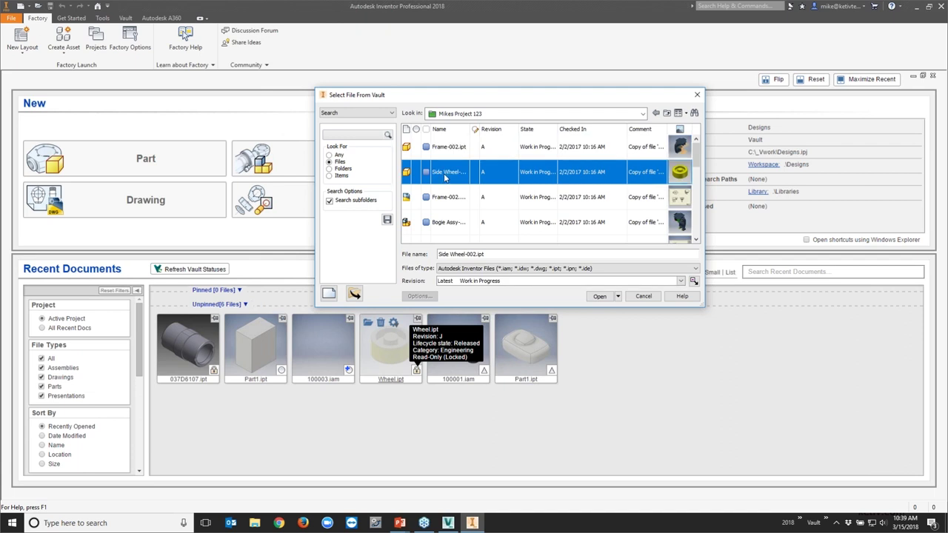
pyautogui.click(618, 297)
pyautogui.click(621, 314)
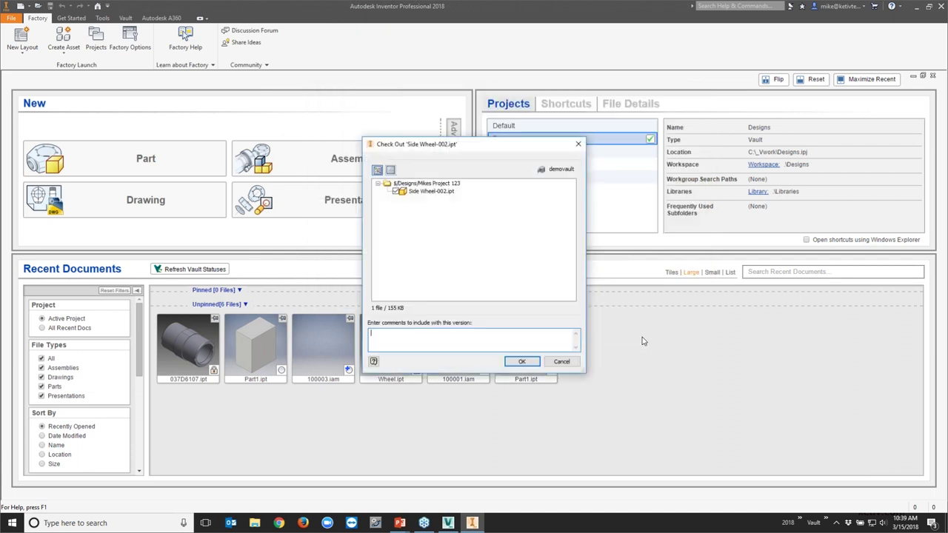
pyautogui.click(519, 360)
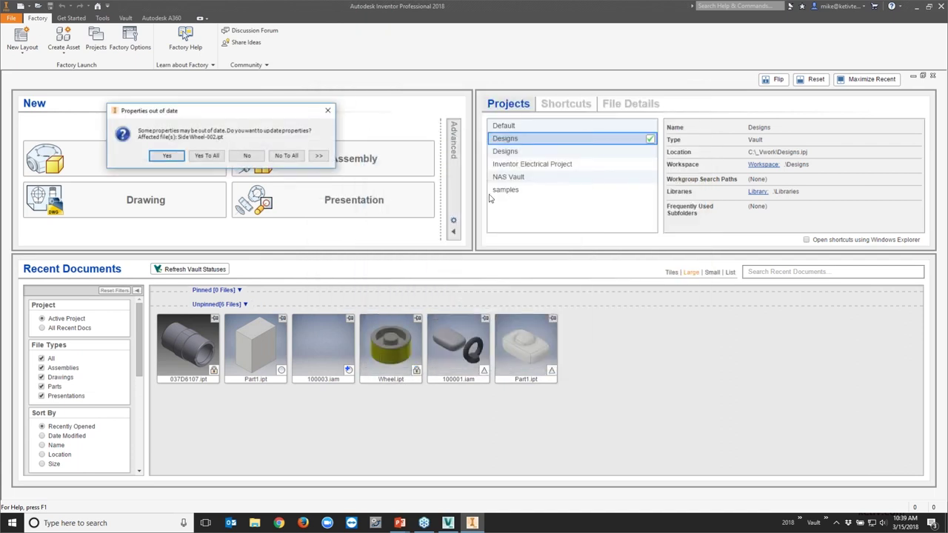
# Update all out-of-date properties, close the datasheet unchanged, and show Side Wheel-002's checked-out vault status
pyautogui.click(207, 156)
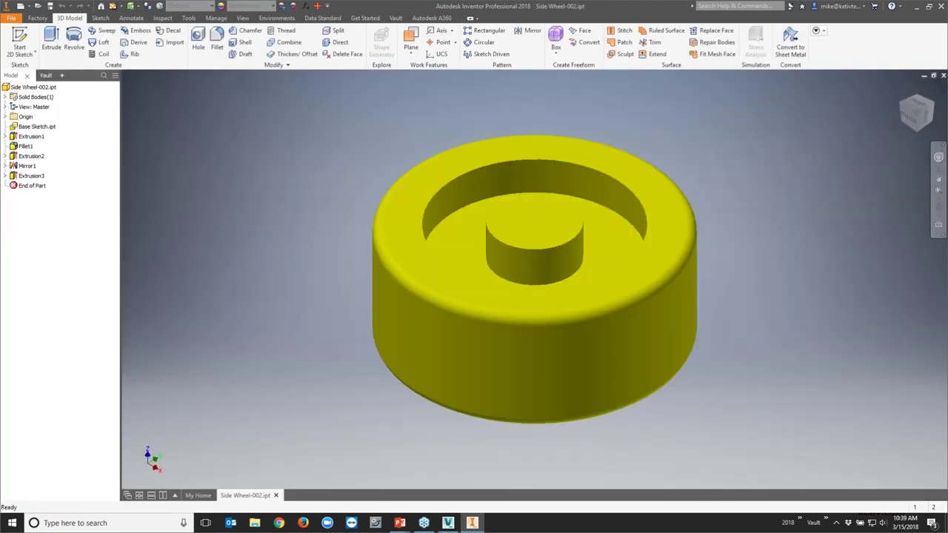
pyautogui.doubleClick(44, 87)
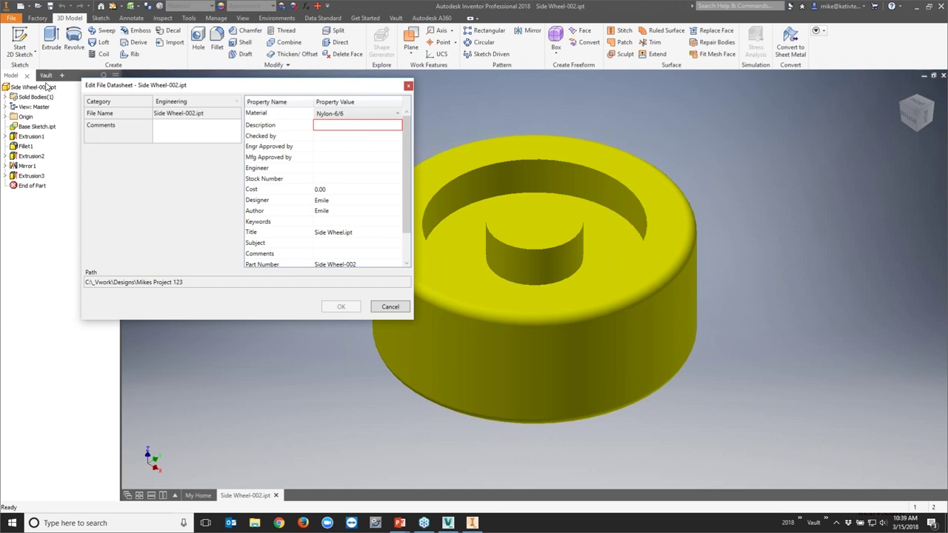
pyautogui.click(388, 308)
pyautogui.click(49, 76)
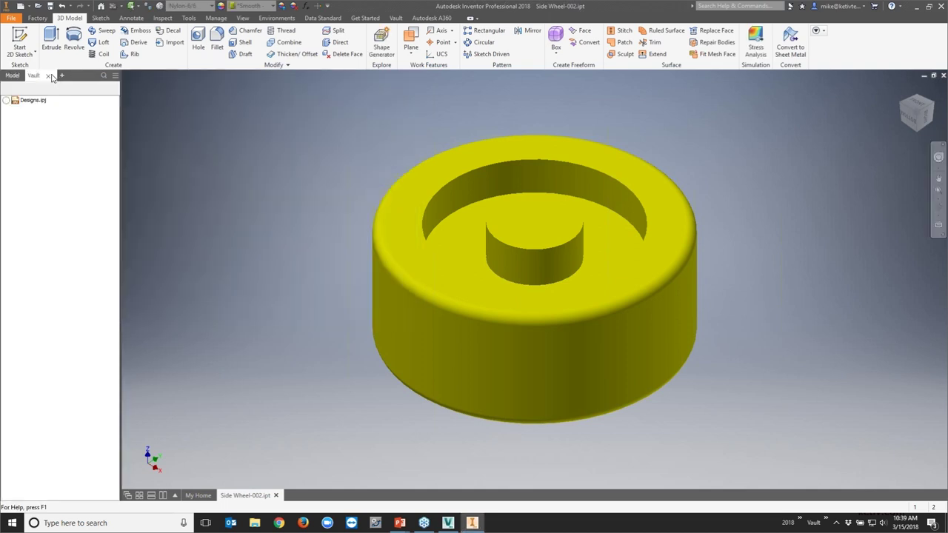
pyautogui.rightClick(42, 110)
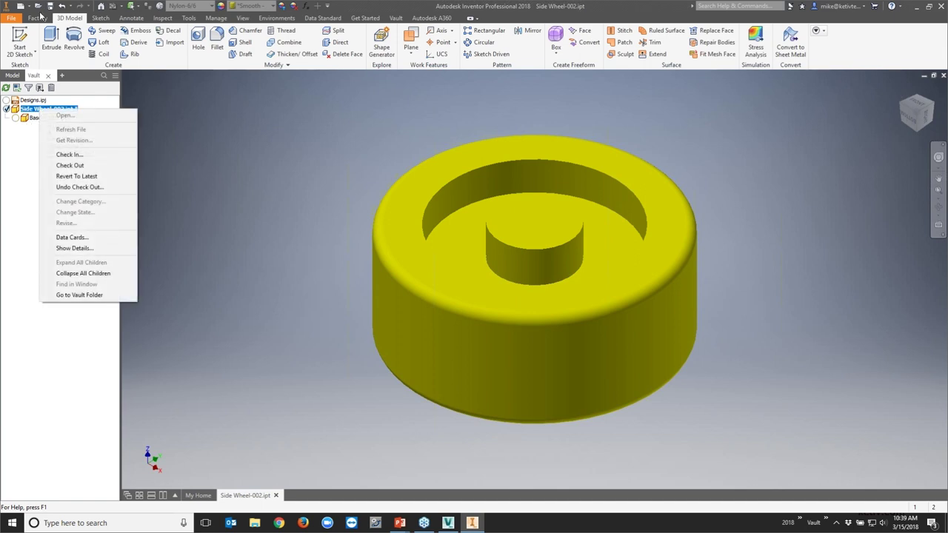
# Begin checking Side Wheel-002.ipt into the vault, saving the part first
pyautogui.press('Escape')
pyautogui.doubleClick(46, 109)
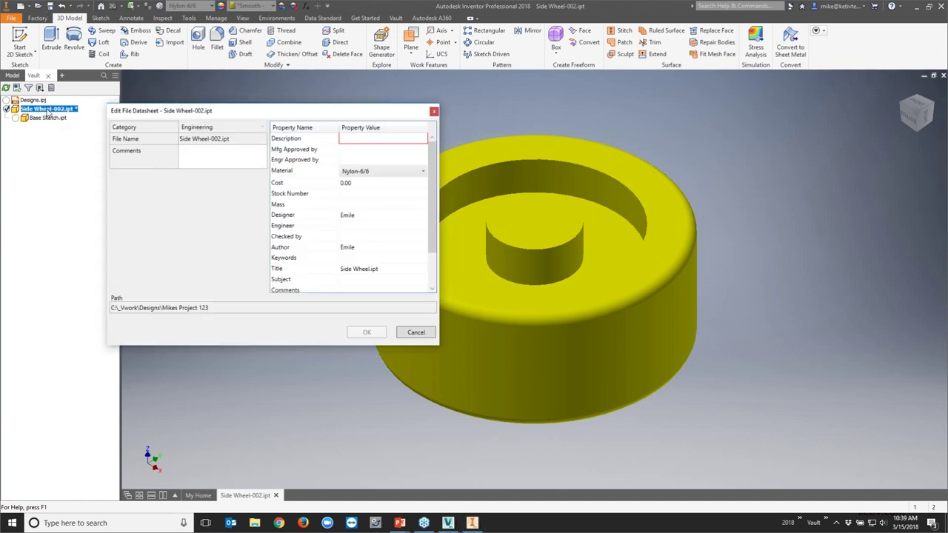
pyautogui.click(415, 332)
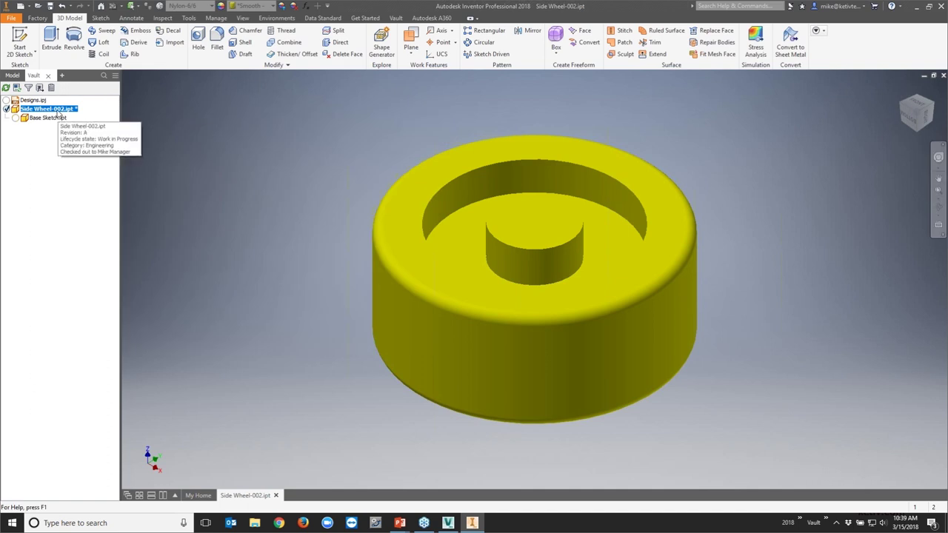
pyautogui.rightClick(58, 113)
pyautogui.click(83, 156)
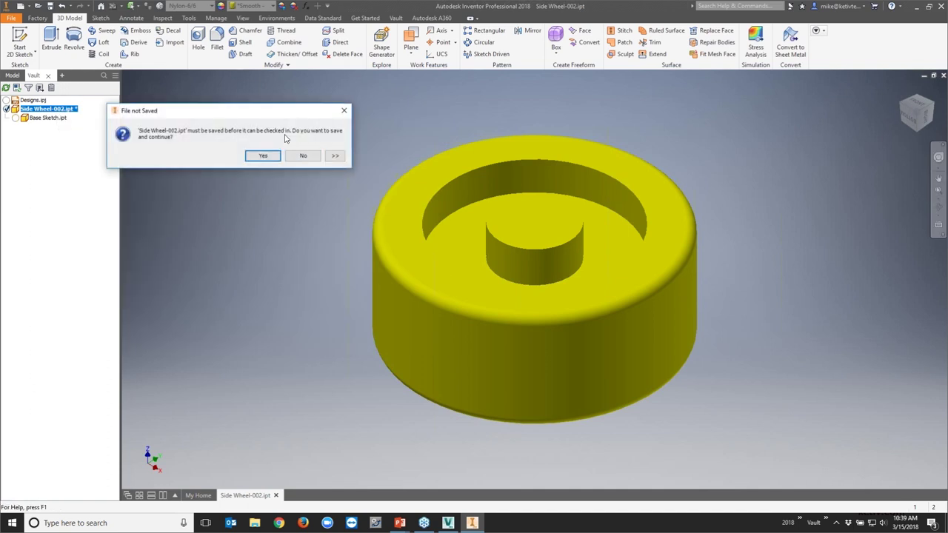
pyautogui.click(263, 156)
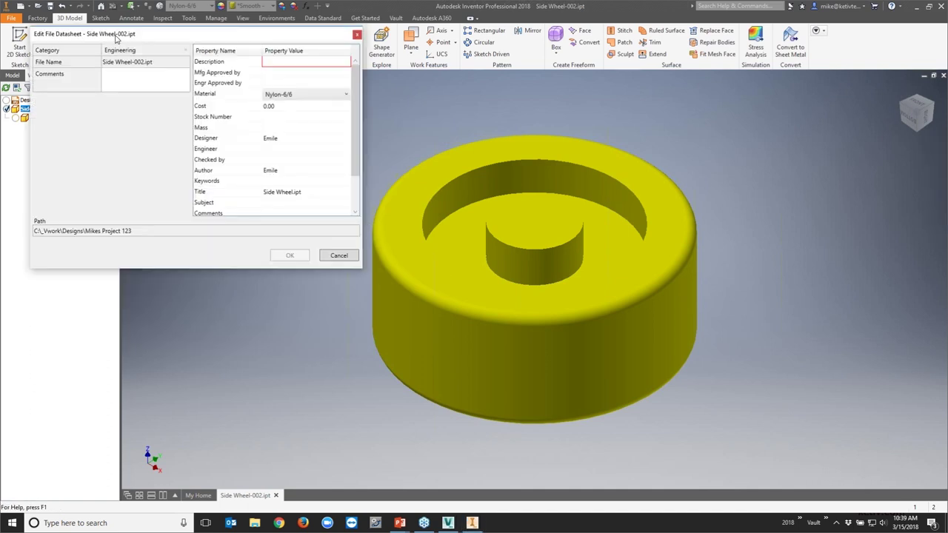
# Enter 'test' as the Description in the datasheet and confirm the check-in
pyautogui.moveTo(116, 37); pyautogui.dragTo(282, 37)
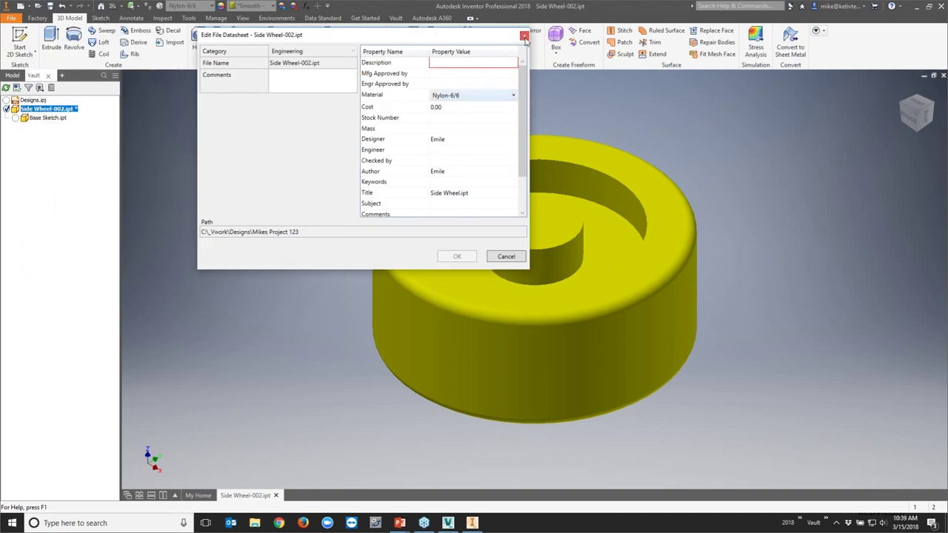
pyautogui.click(474, 63)
pyautogui.write('test')
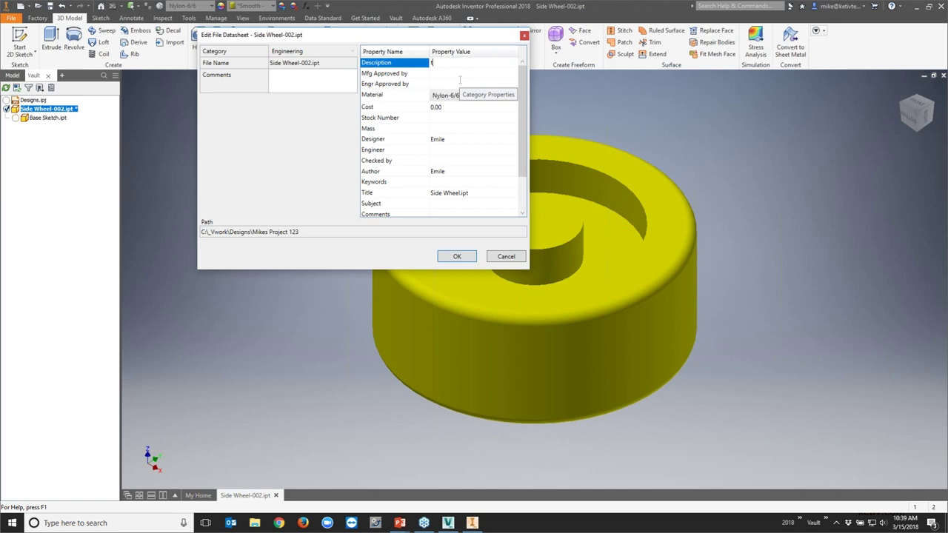
pyautogui.click(470, 257)
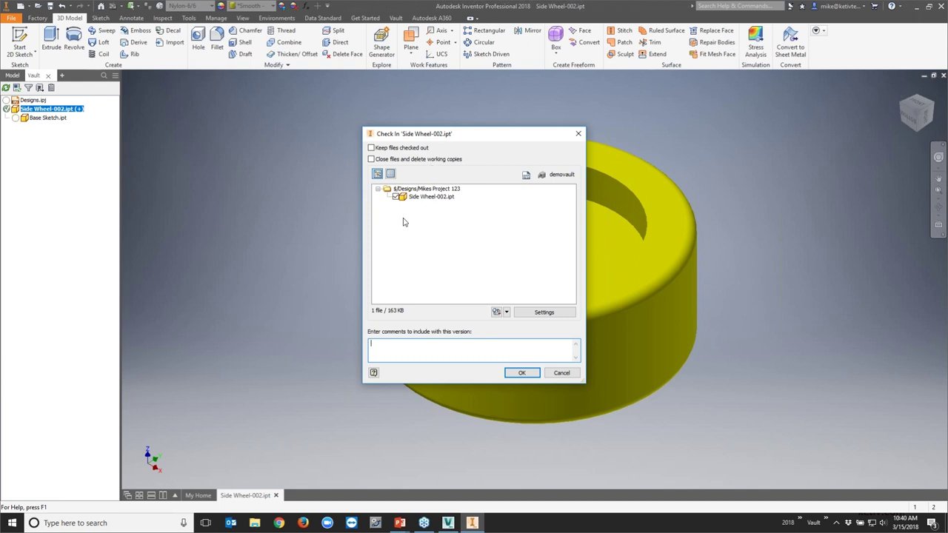
pyautogui.click(521, 373)
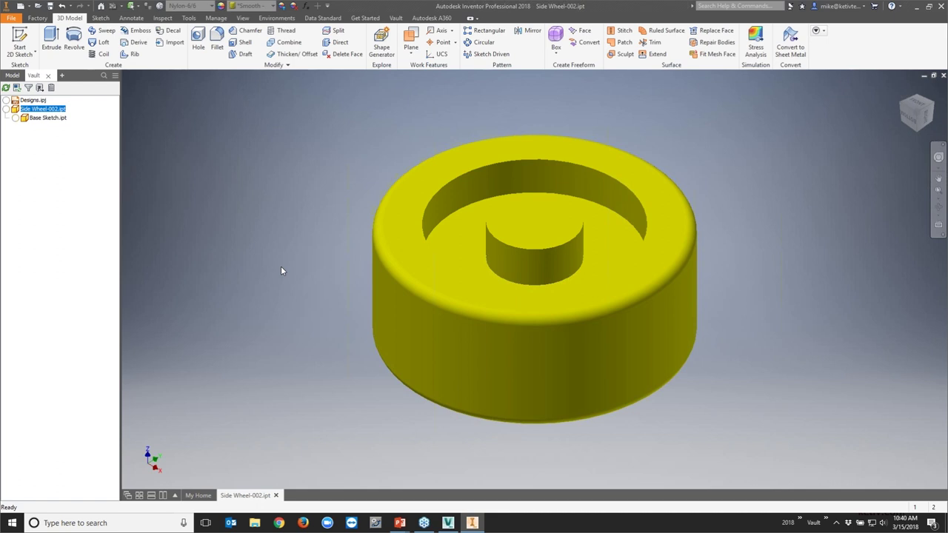
pyautogui.rightClick(32, 111)
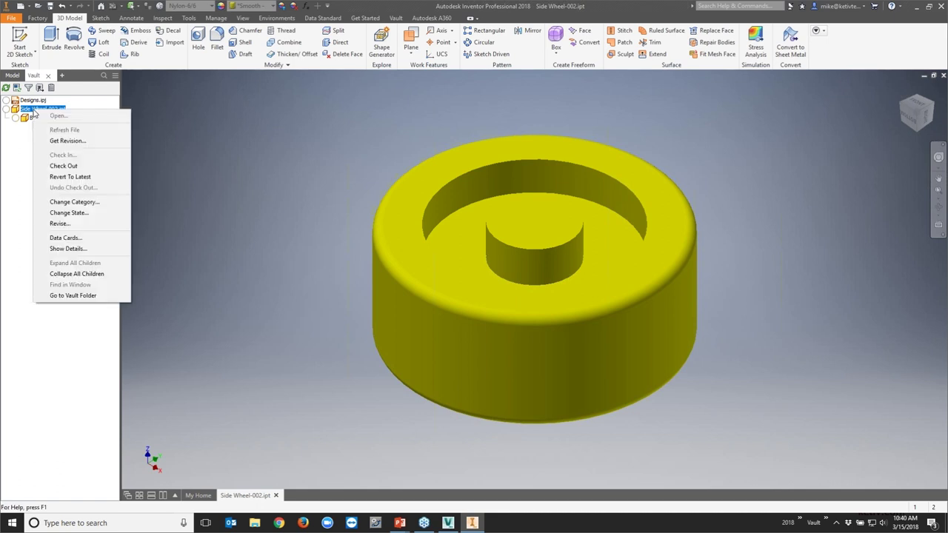
# Check Side Wheel-002 out again with Base Sketch, update all properties, and save both files
pyautogui.click(63, 166)
pyautogui.click(521, 369)
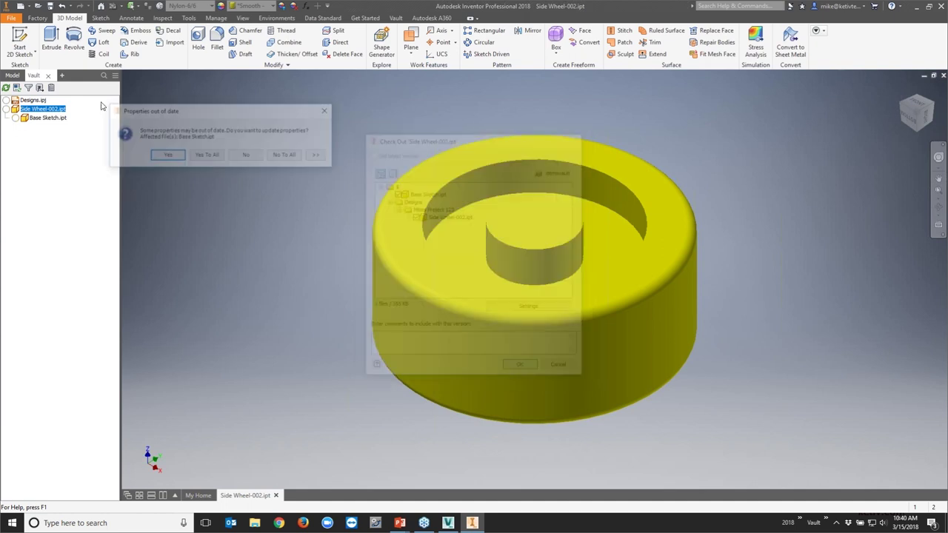
pyautogui.click(206, 156)
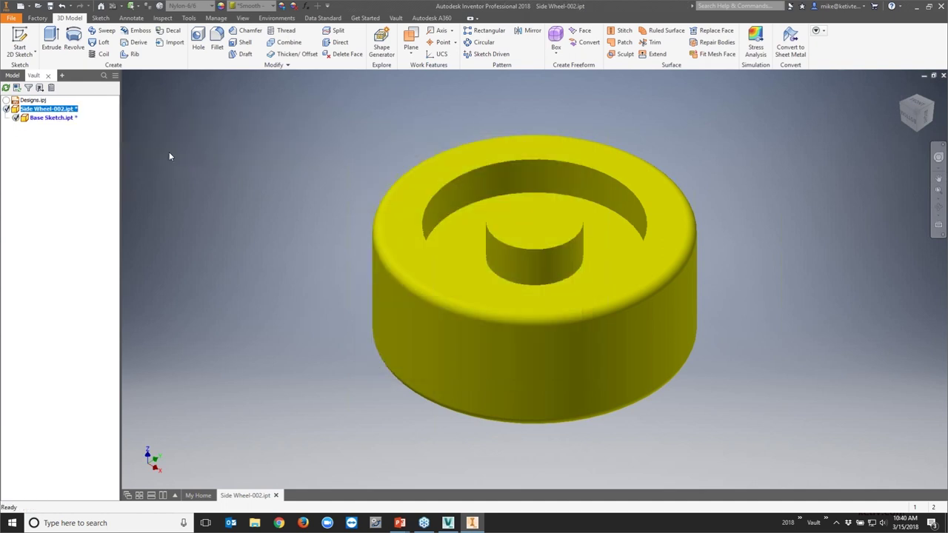
pyautogui.click(50, 7)
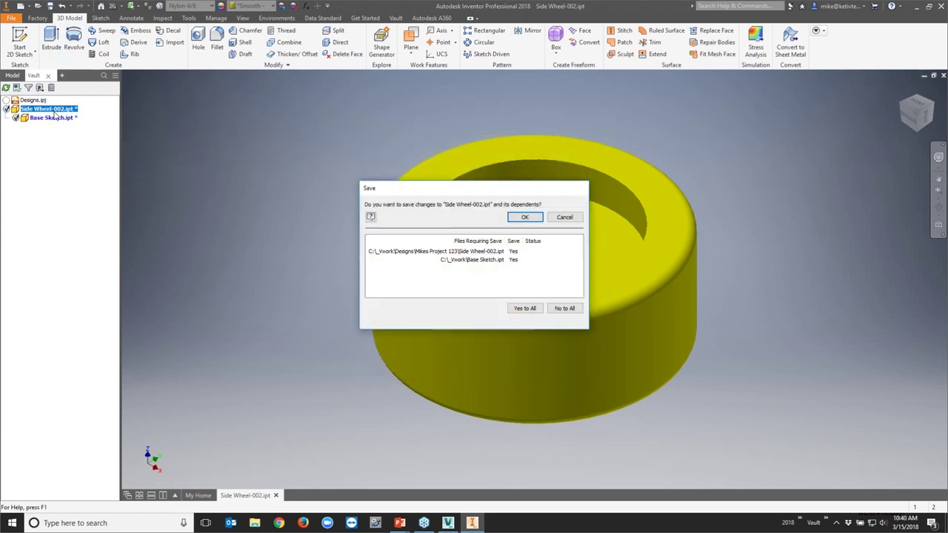
pyautogui.click(518, 219)
pyautogui.click(512, 245)
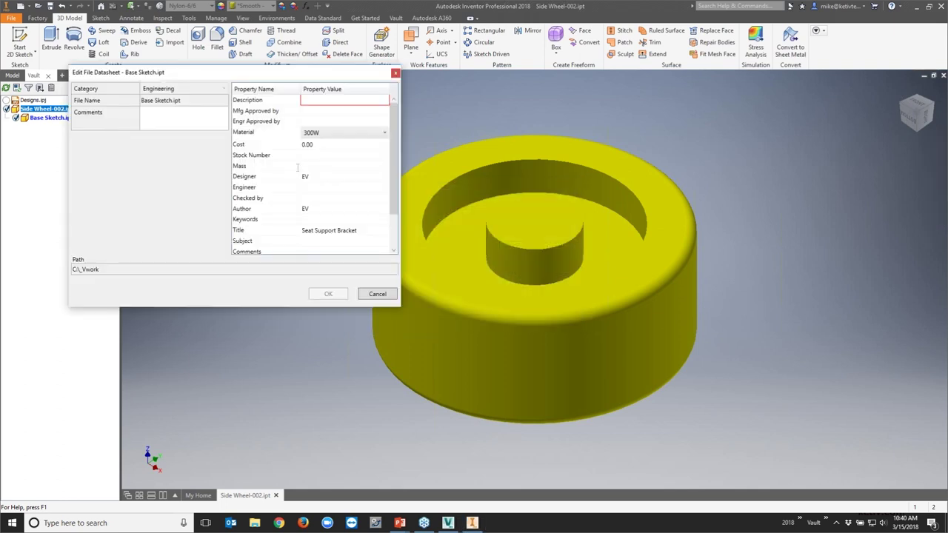
# Enter 46 as the Base Sketch Description and begin checking both files in
pyautogui.click(327, 101)
pyautogui.write('46')
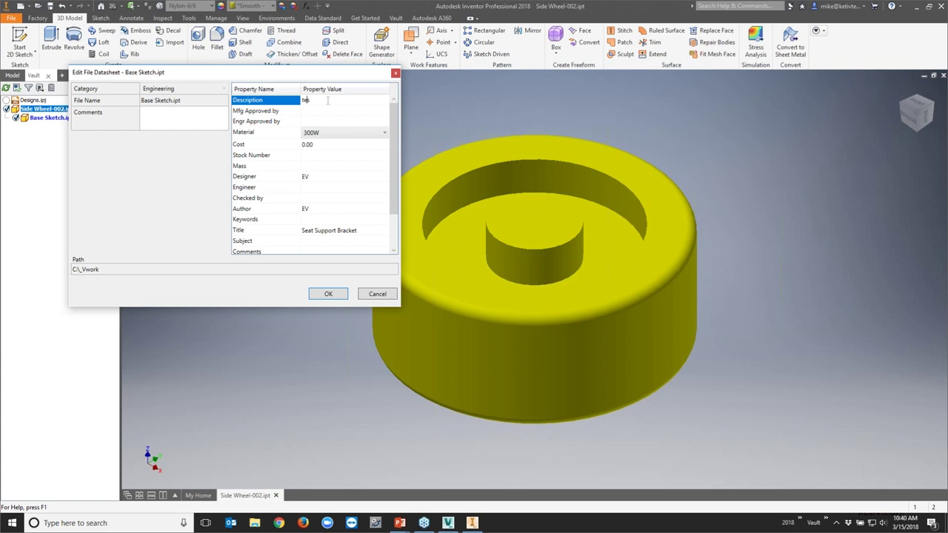
pyautogui.click(323, 293)
pyautogui.rightClick(28, 109)
pyautogui.click(48, 152)
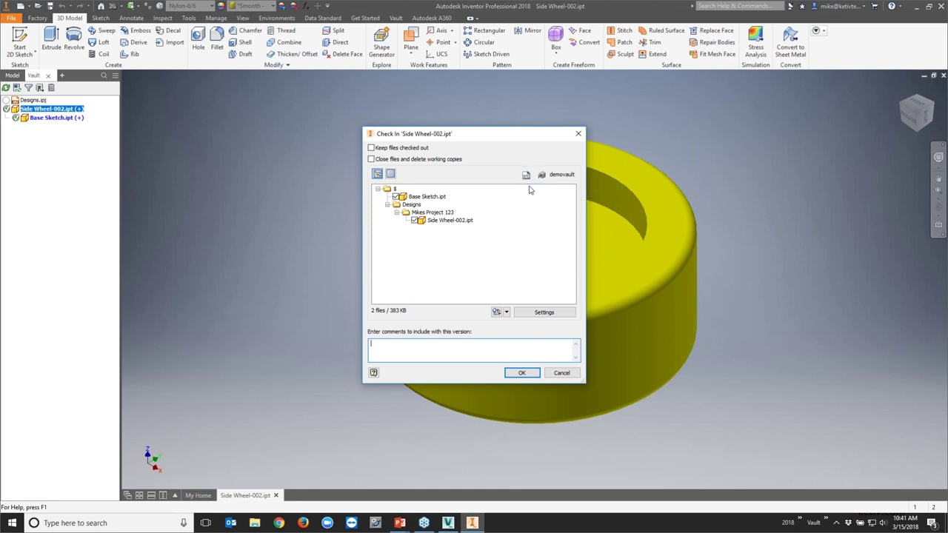
# Keep visualization attachments created during check-in, then check both files in, closing the part and deleting working copies
pyautogui.click(533, 313)
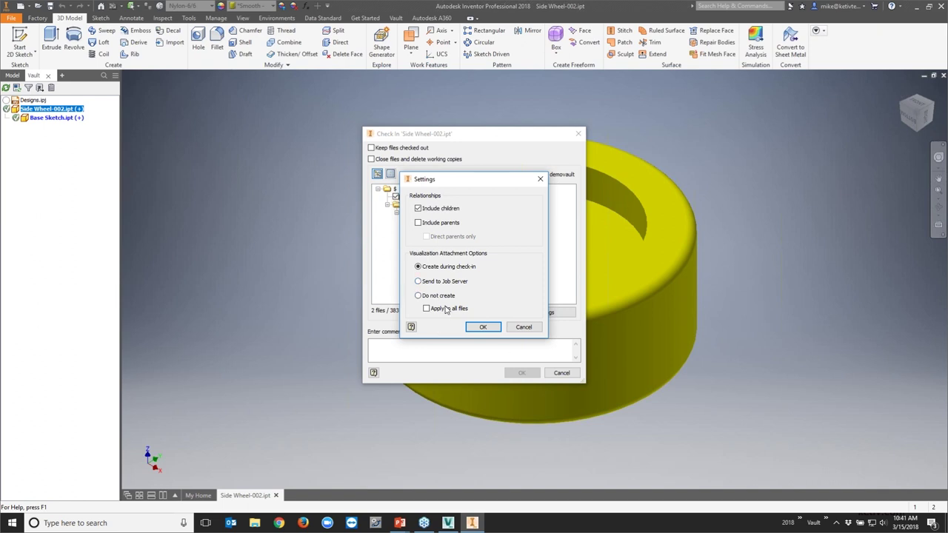
pyautogui.click(420, 298)
pyautogui.click(426, 269)
pyautogui.click(482, 327)
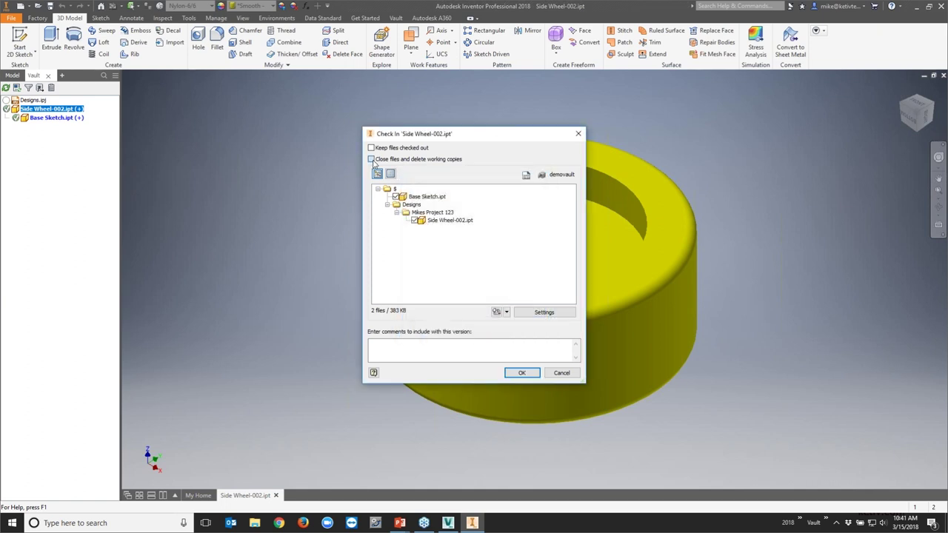
pyautogui.click(521, 372)
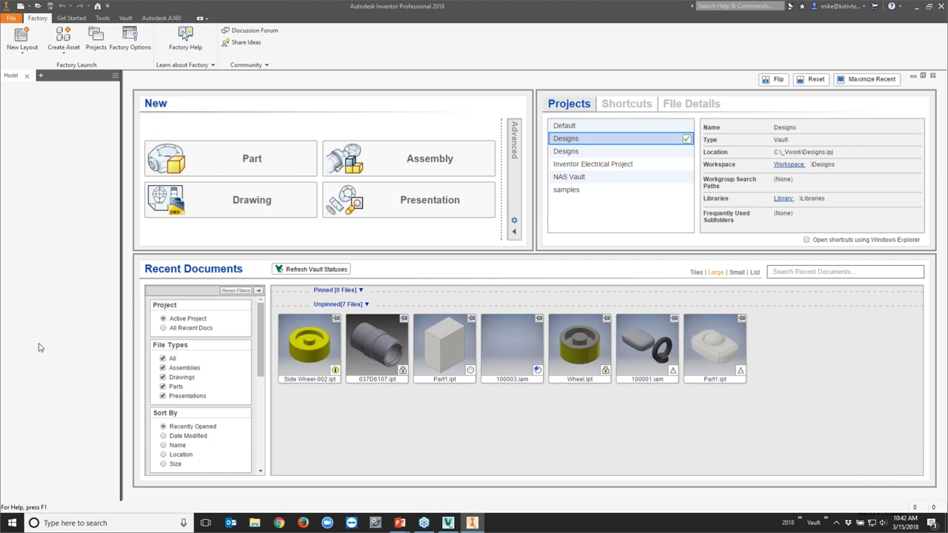
pyautogui.press('super+Tab')
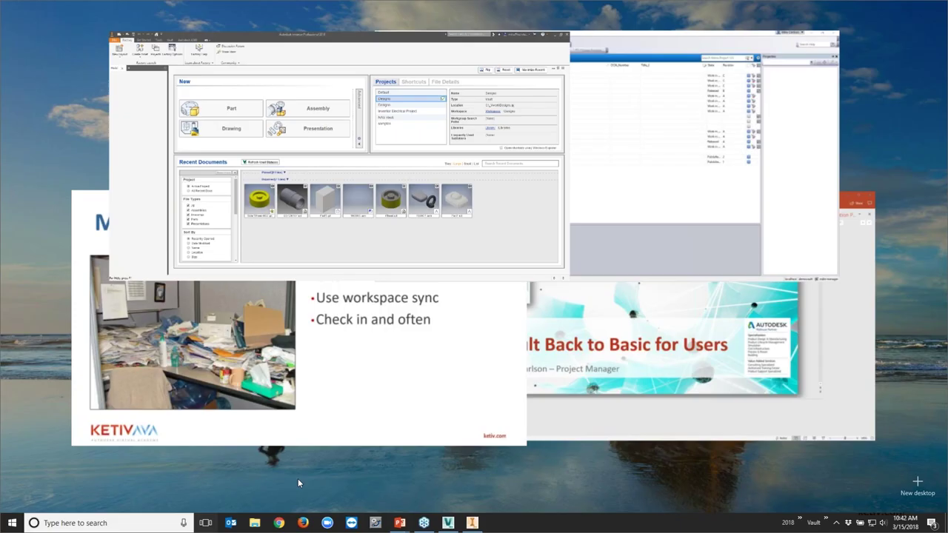
# Return to the PowerPoint slide show and advance past 'Maintain your Workspace' to the Q & A slide
pyautogui.click(321, 376)
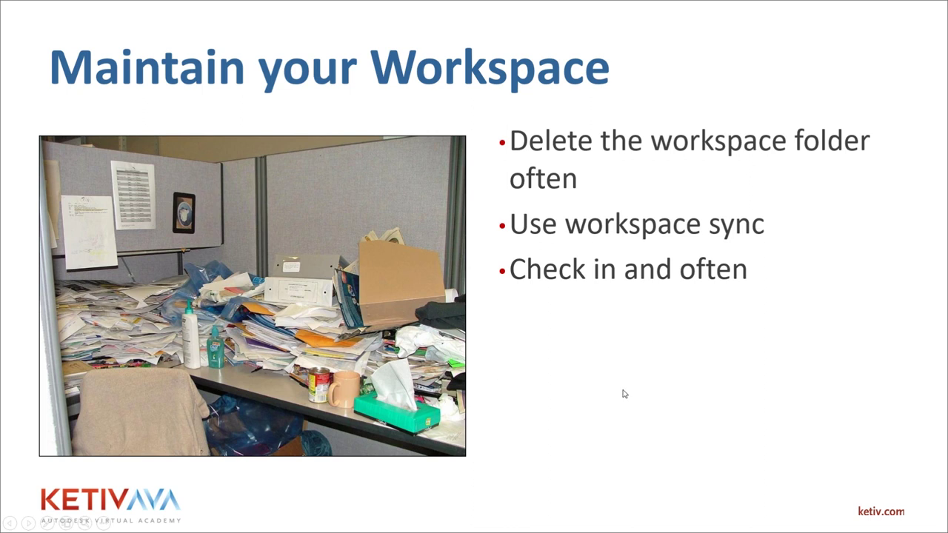
pyautogui.press('Right')
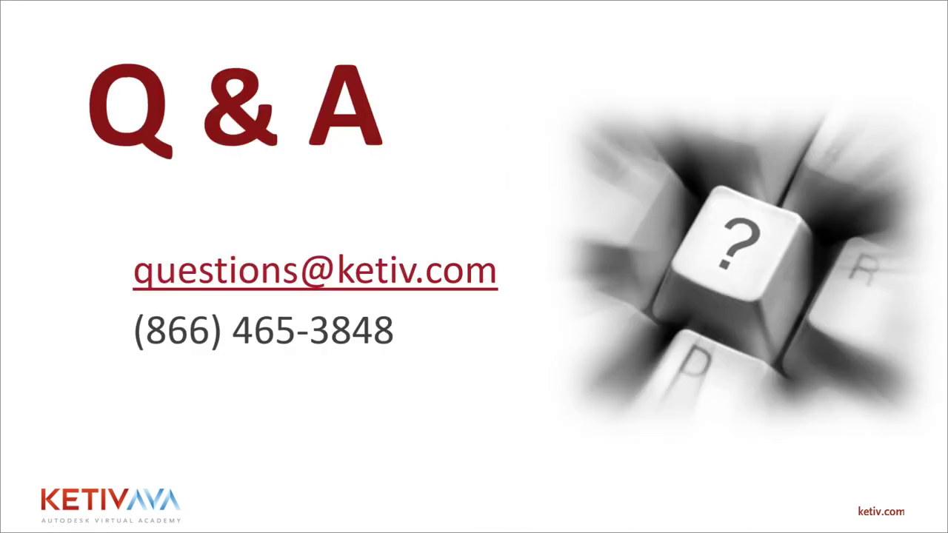